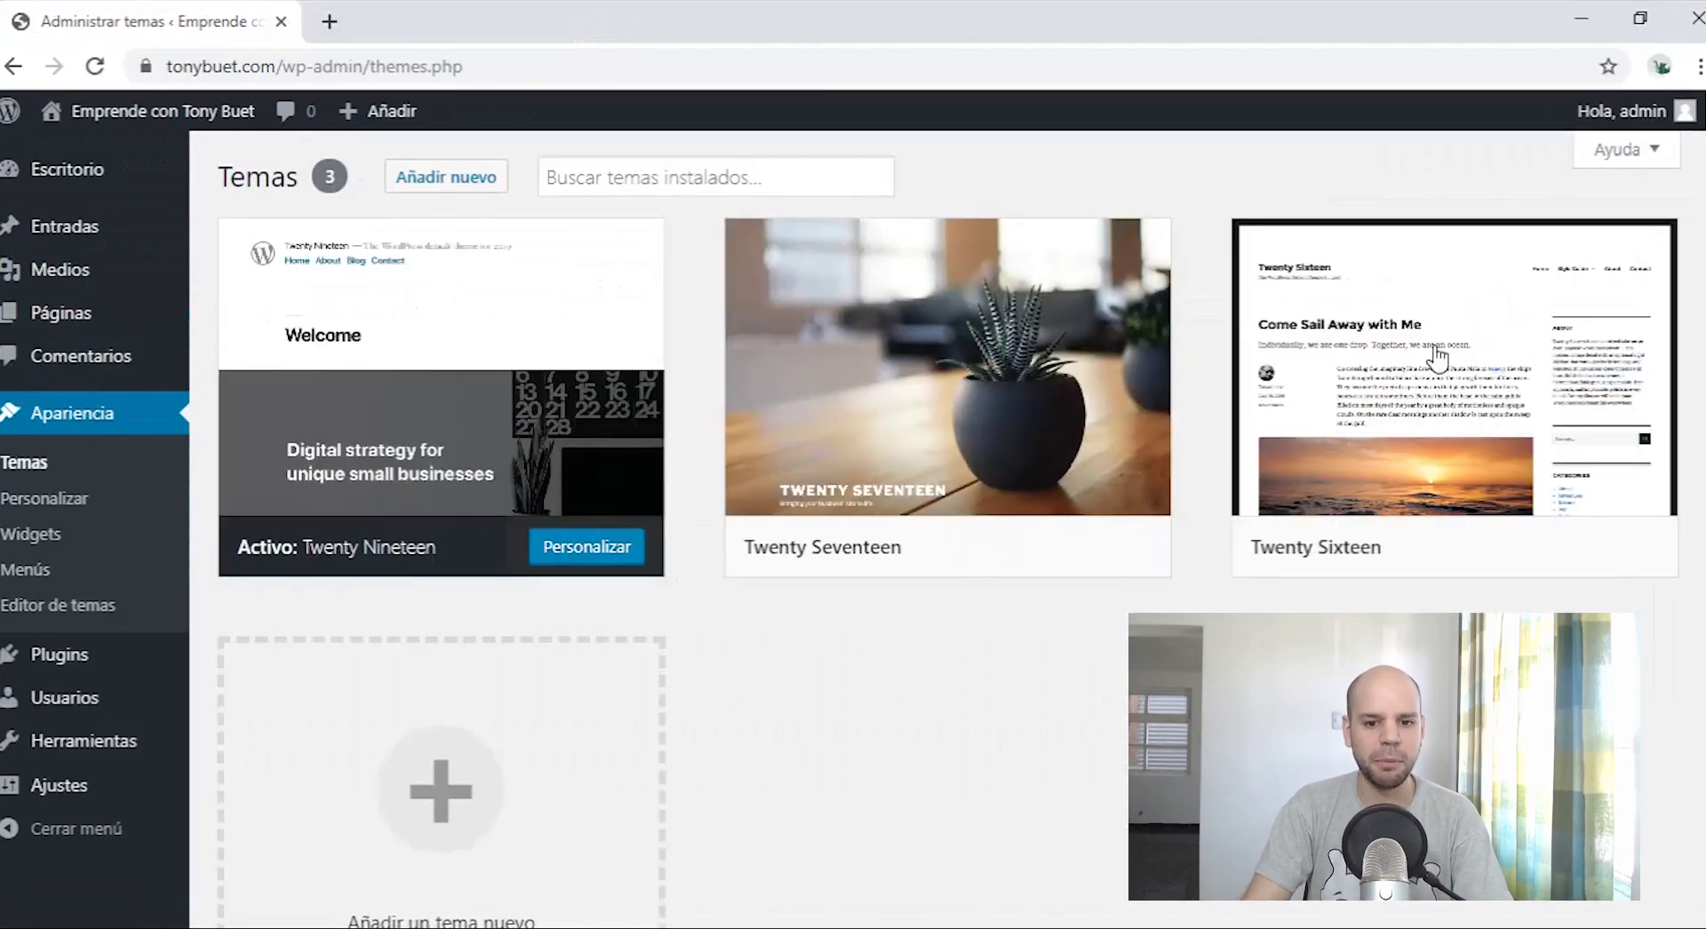
Step: Preview the Twenty Sixteen theme, return to the installed themes and activate it
{"action": "mouse_move", "coordinate": [1462, 544]}
{"action": "left_click", "coordinate": [1564, 549]}
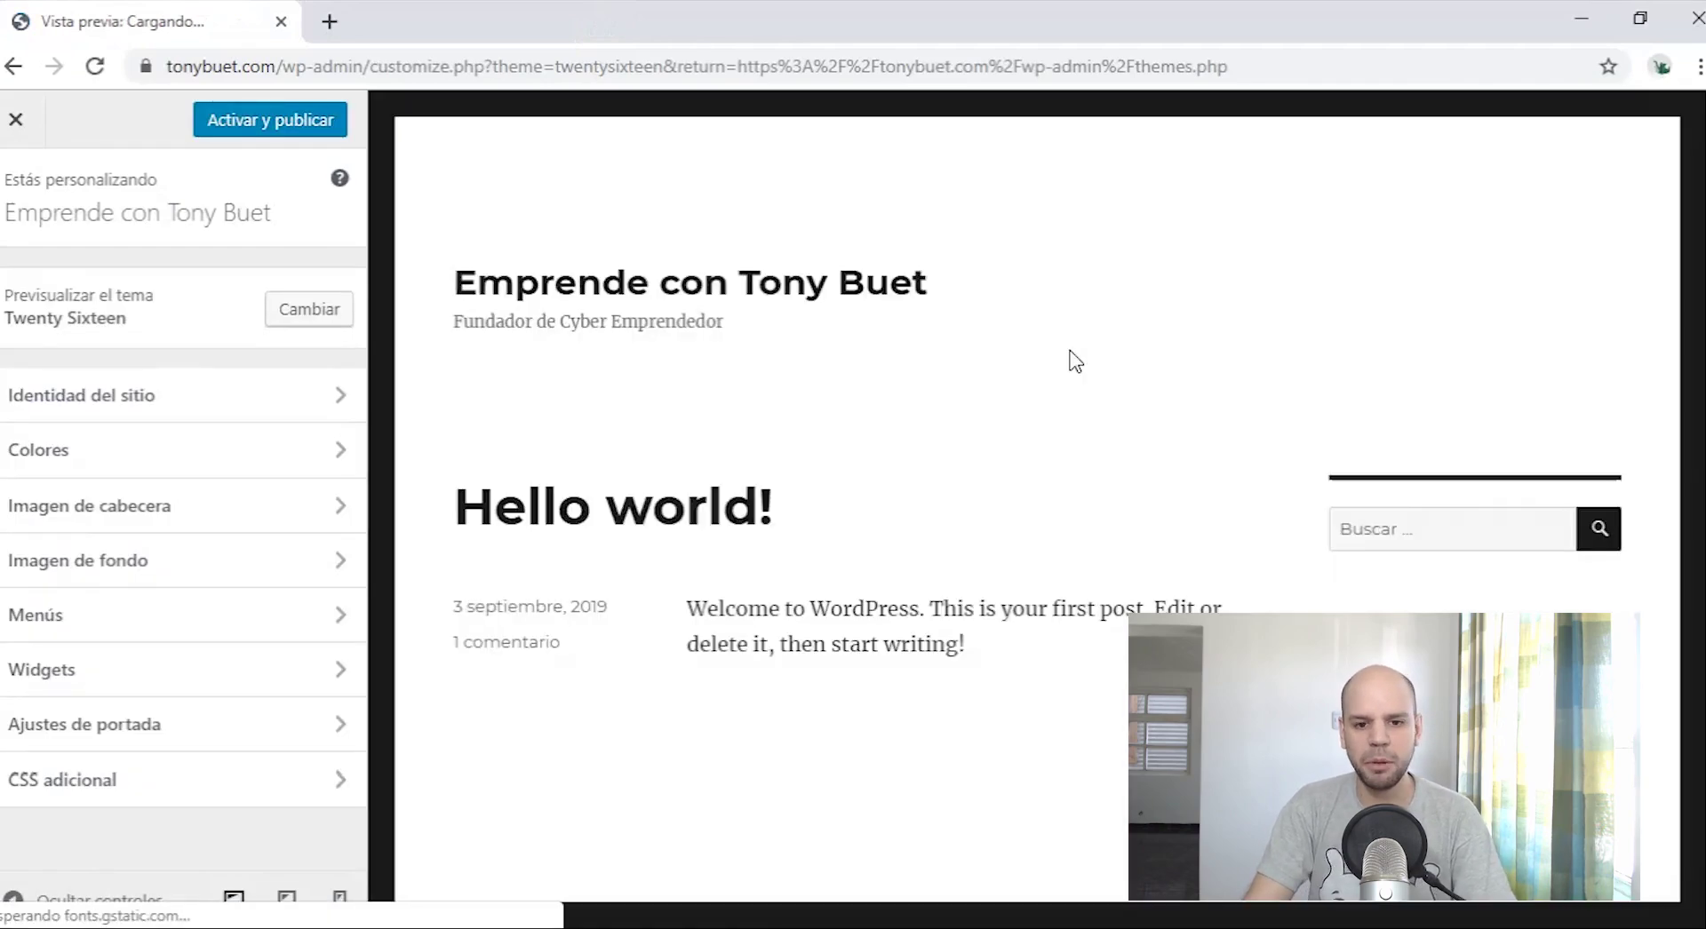
{"action": "scroll", "coordinate": [901, 391], "scroll_direction": "down", "scroll_amount": 5}
{"action": "scroll", "coordinate": [902, 391], "scroll_direction": "up", "scroll_amount": 5}
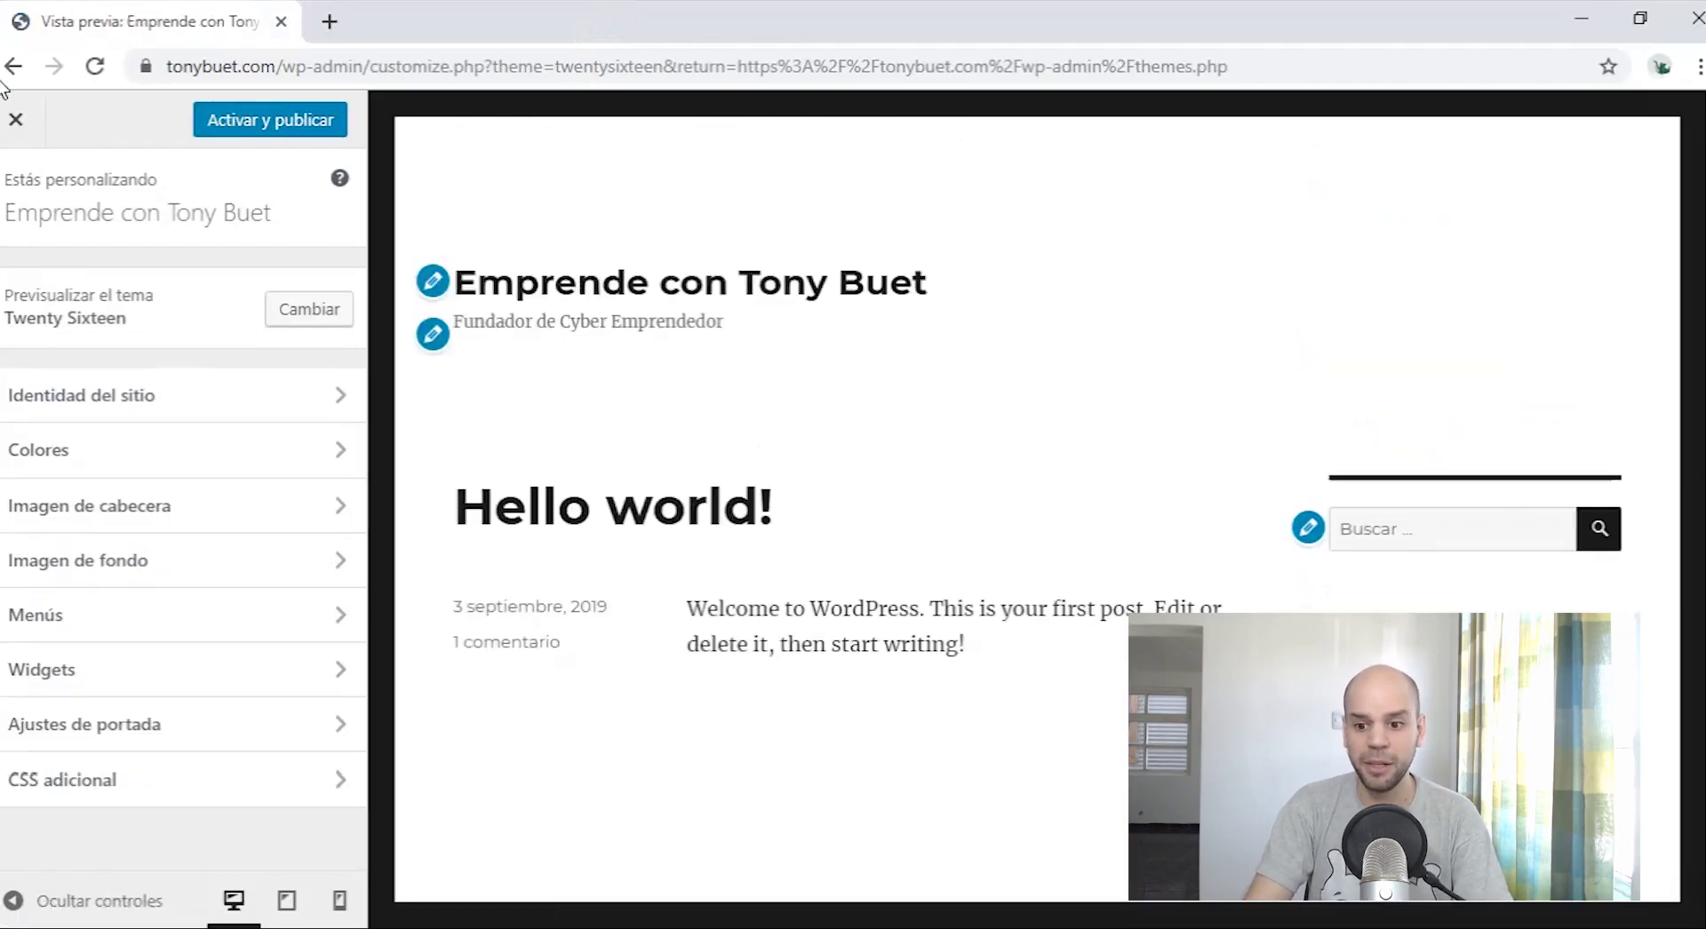
{"action": "left_click", "coordinate": [13, 66]}
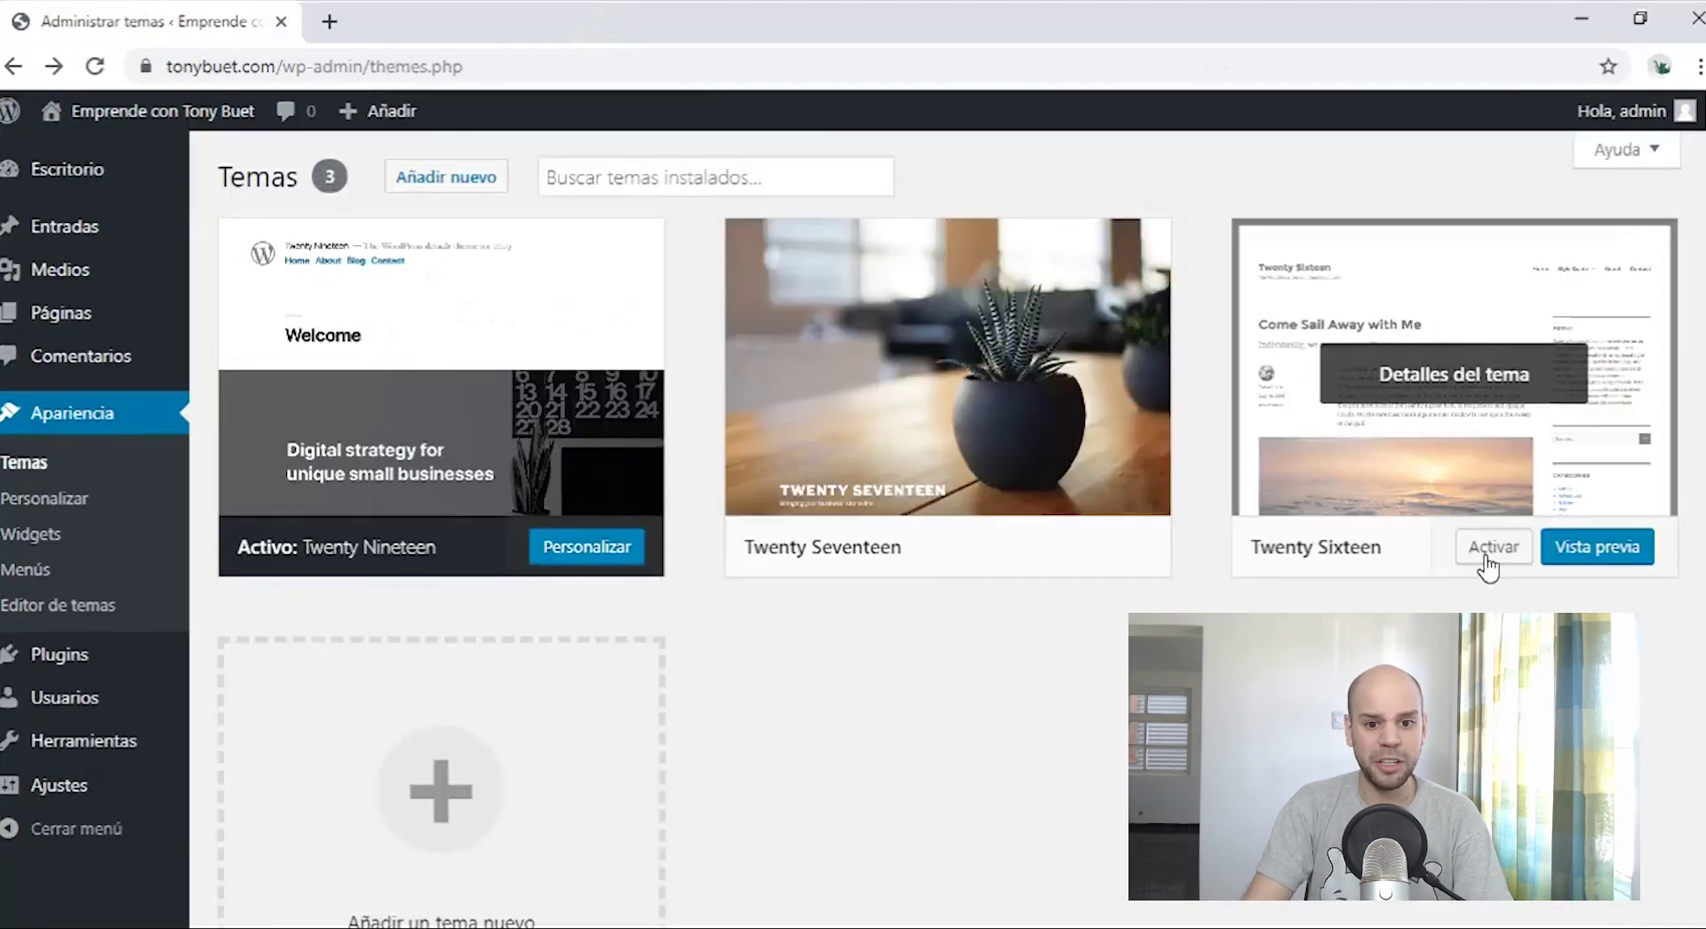
{"action": "left_click", "coordinate": [1484, 558]}
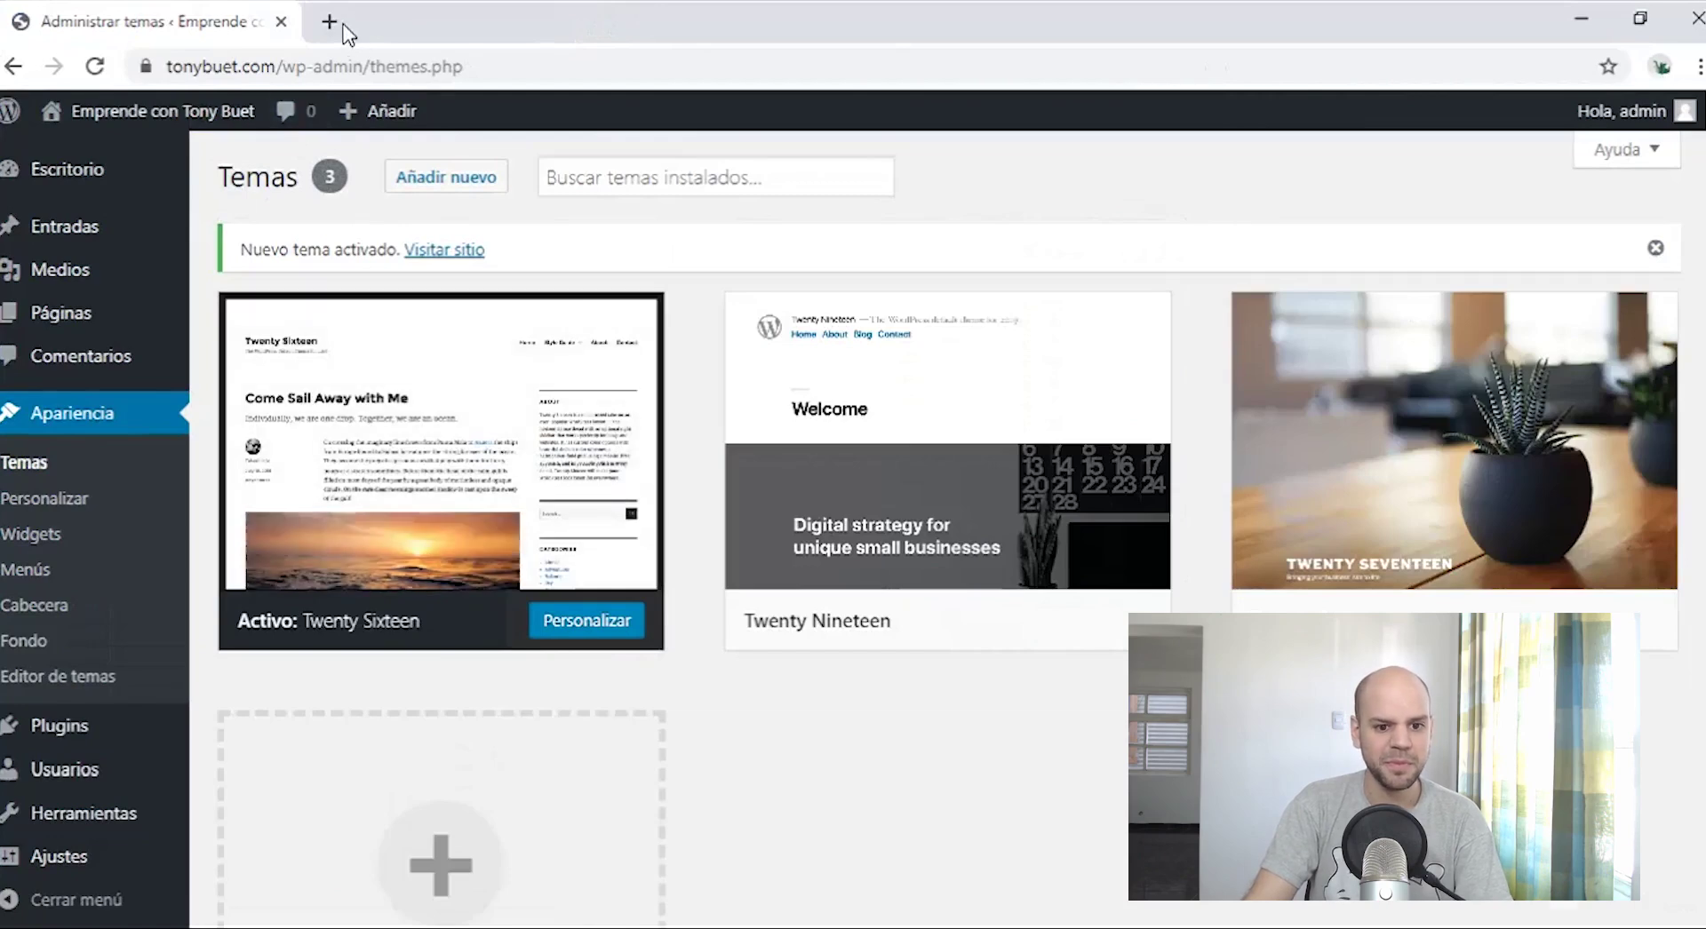
Step: Open the site's home page, tonybuet.com, in a new tab, look through it from header to footer and close the tab
{"action": "left_click", "coordinate": [343, 27]}
{"action": "type", "text": "t"}
{"action": "key", "text": "Return"}
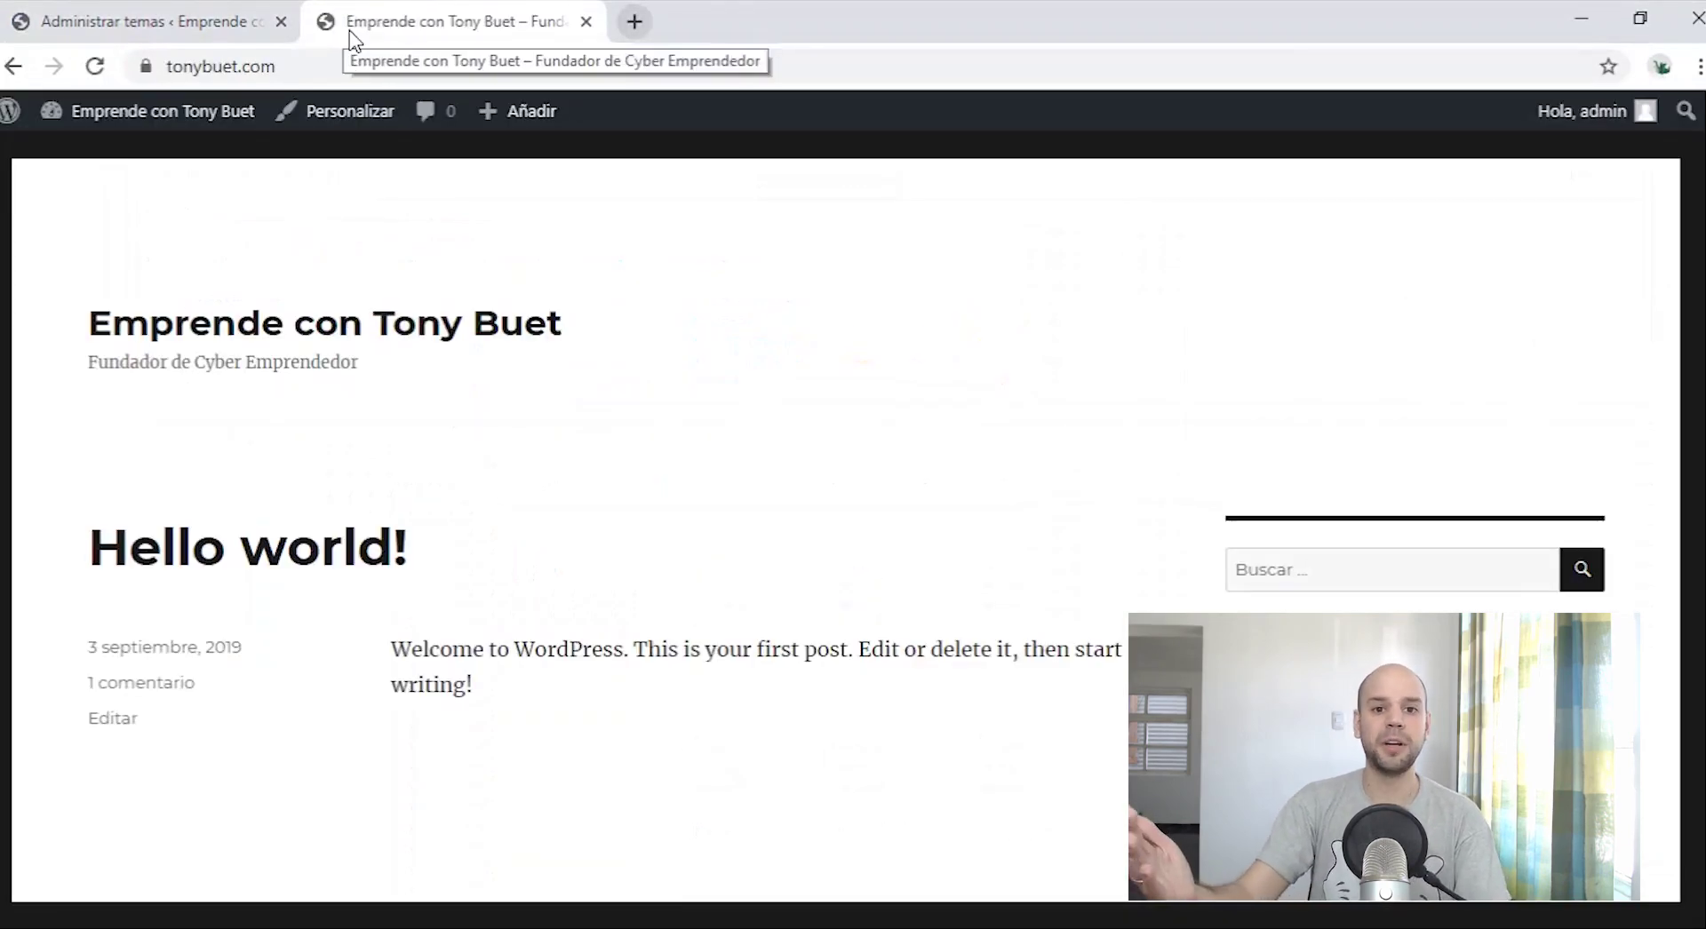
{"action": "scroll", "coordinate": [632, 488], "scroll_direction": "down", "scroll_amount": 3}
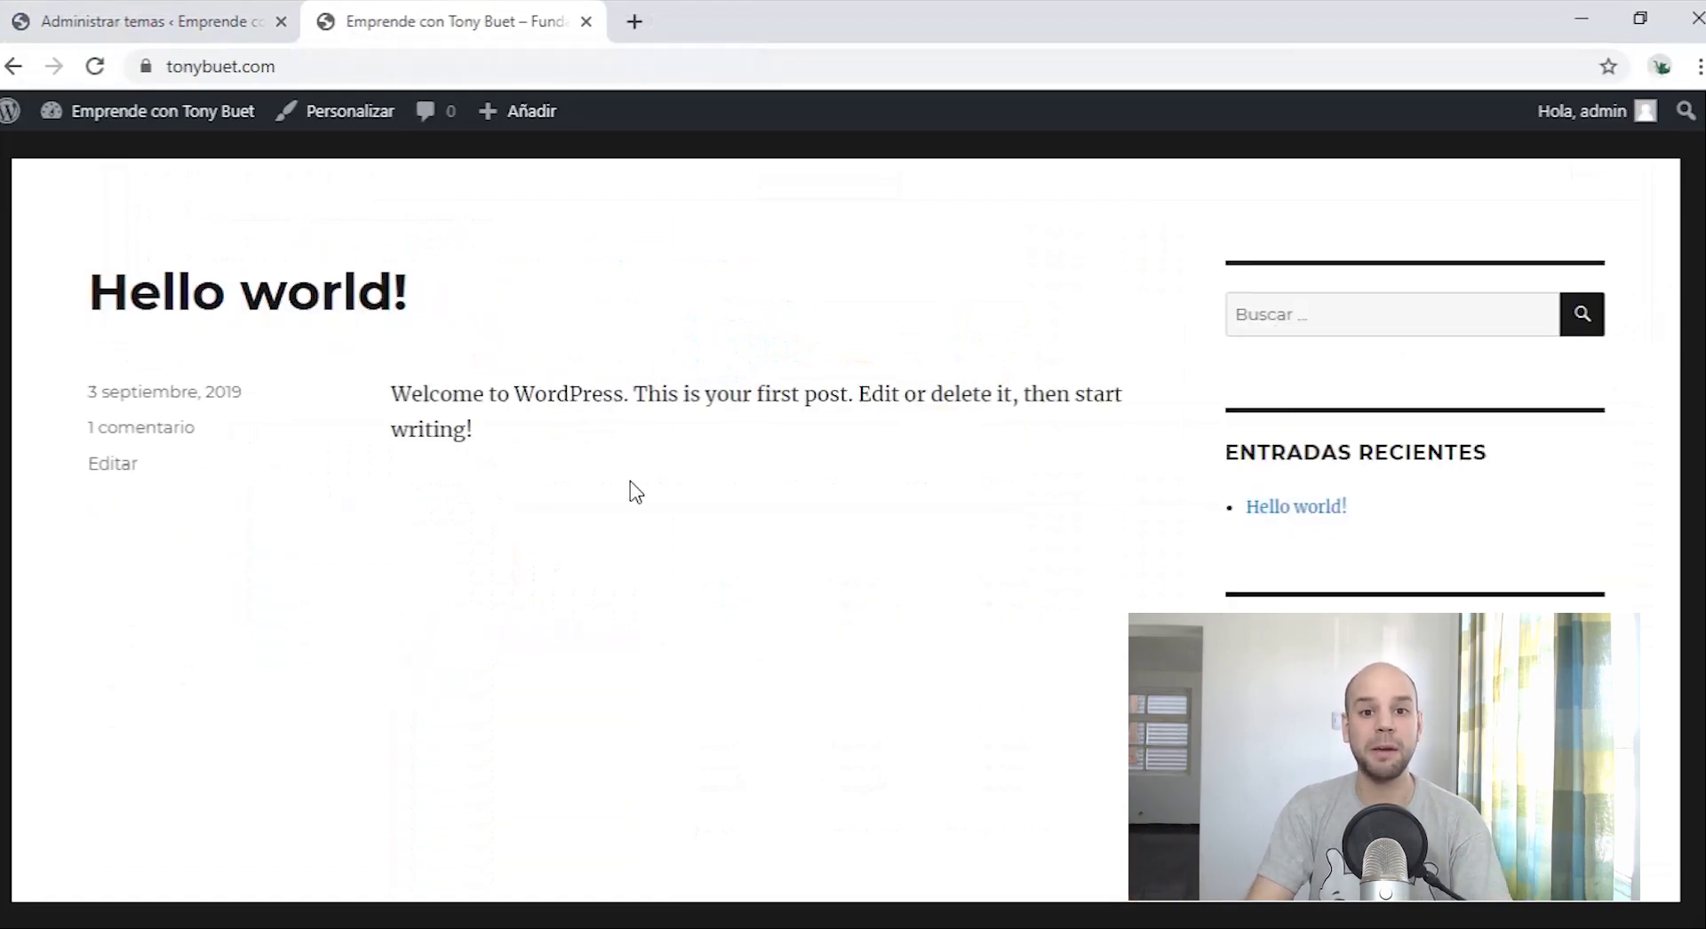
{"action": "scroll", "coordinate": [634, 491], "scroll_direction": "down", "scroll_amount": 8}
{"action": "scroll", "coordinate": [631, 482], "scroll_direction": "up", "scroll_amount": 11}
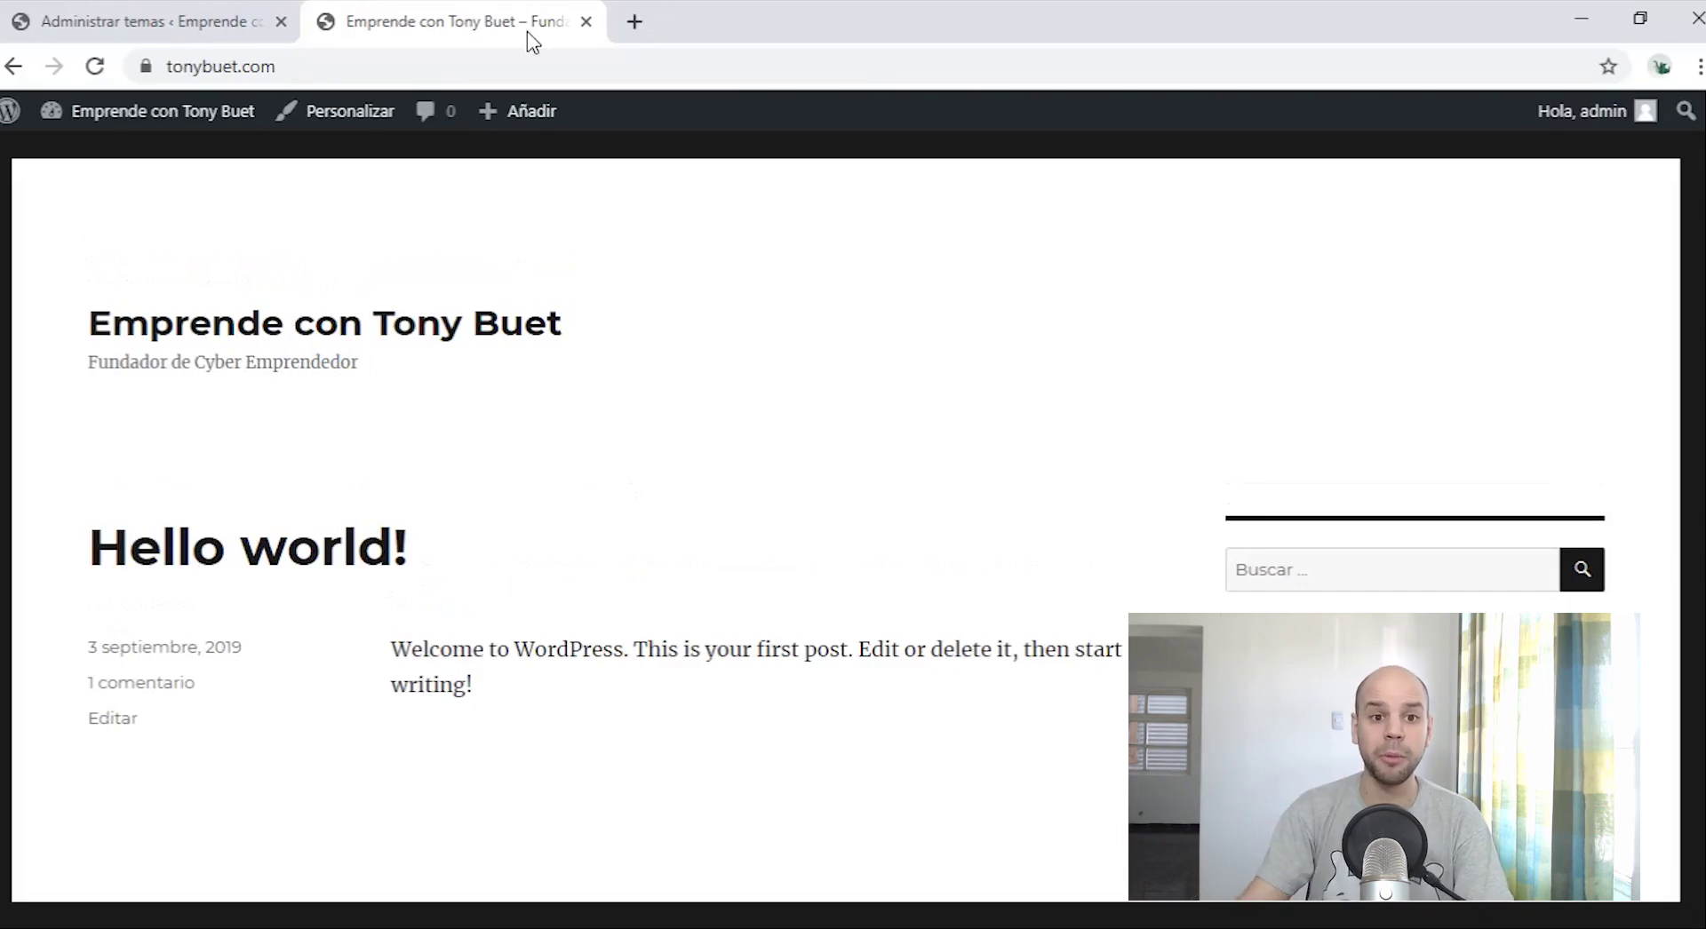
{"action": "key", "text": "ctrl+w"}
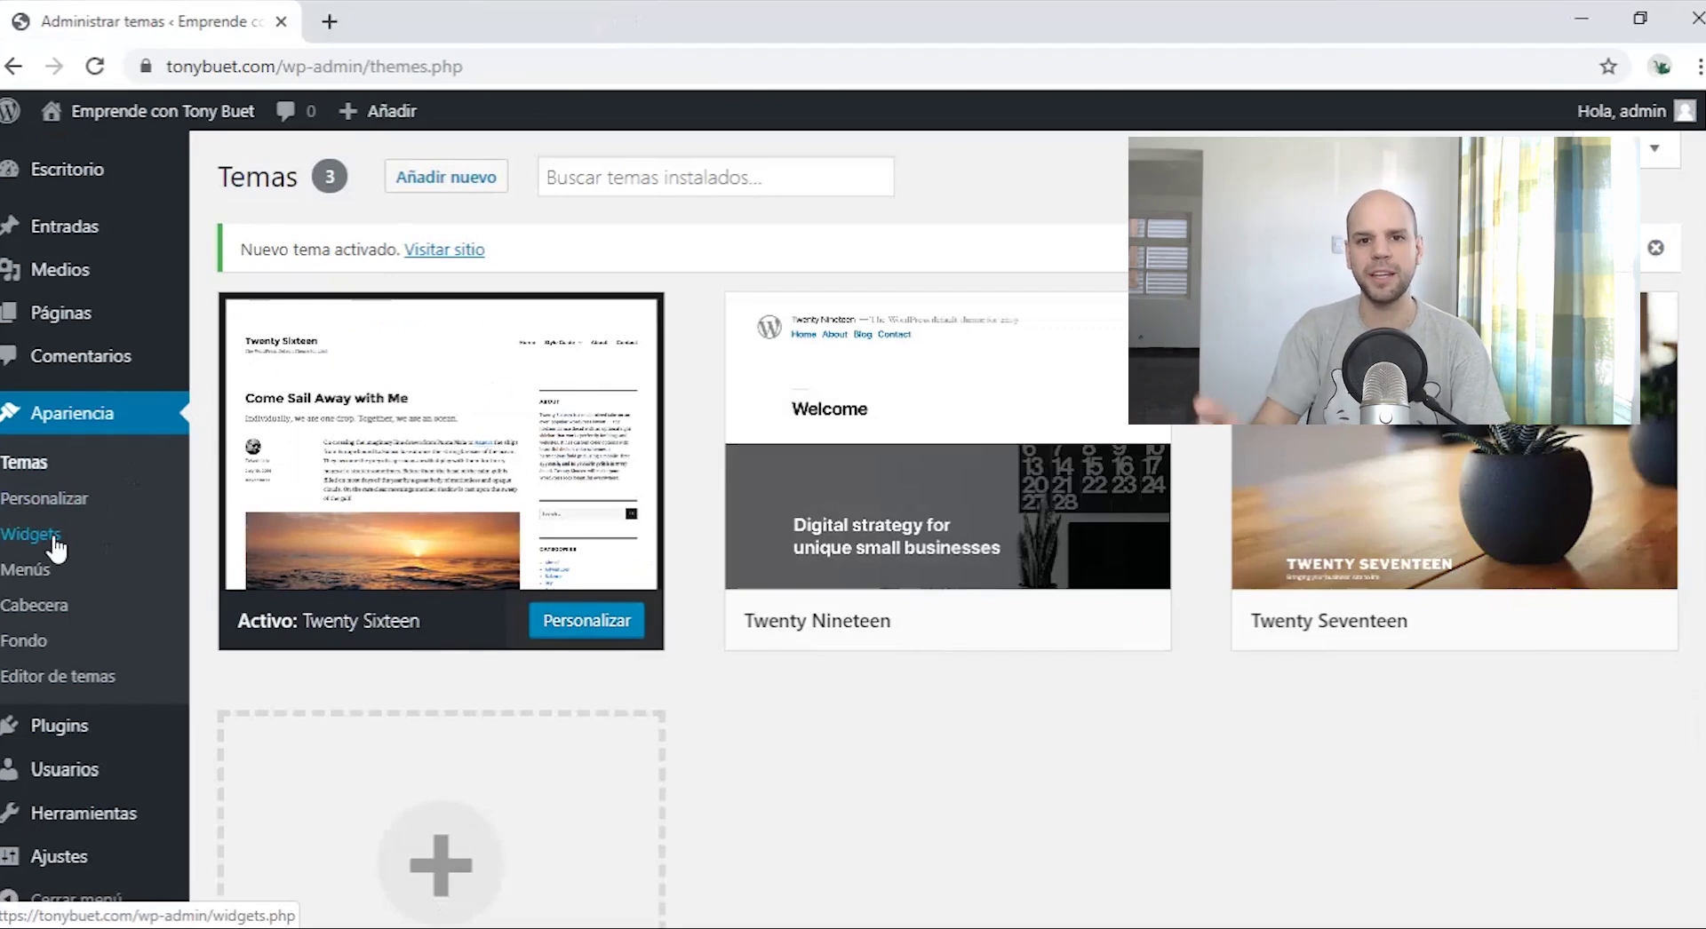
Step: Open the theme file editor and look at Twenty Sixteen's style.css stylesheet
{"action": "left_click", "coordinate": [78, 698]}
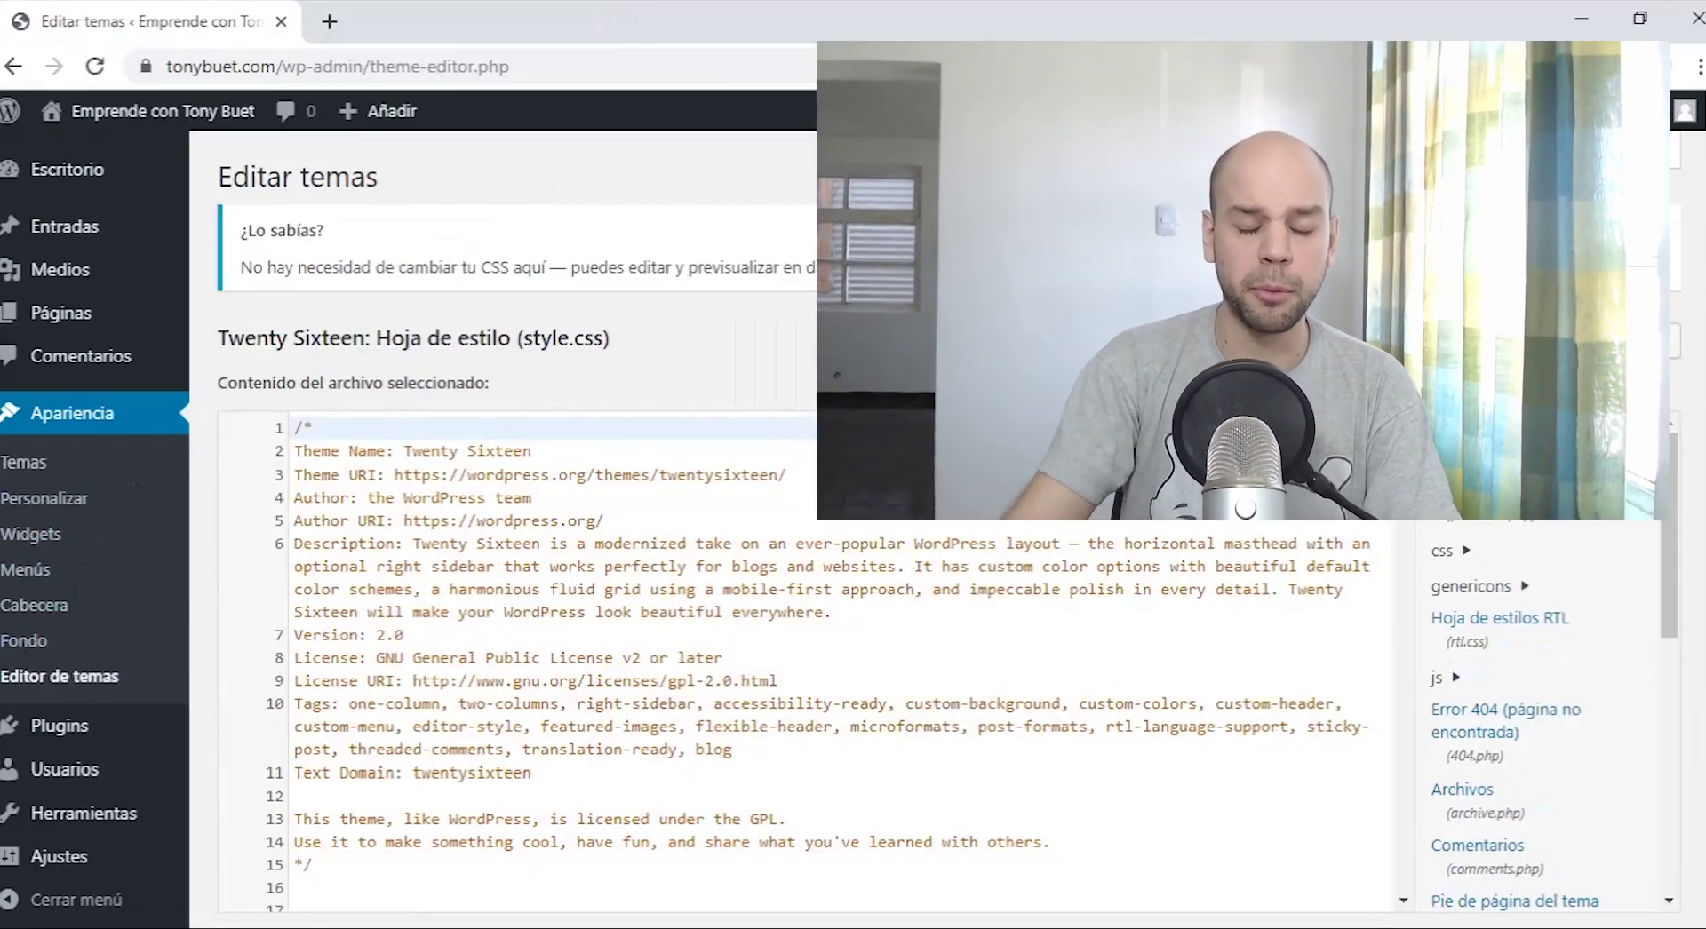
{"action": "scroll", "coordinate": [1333, 569], "scroll_direction": "down", "scroll_amount": 1}
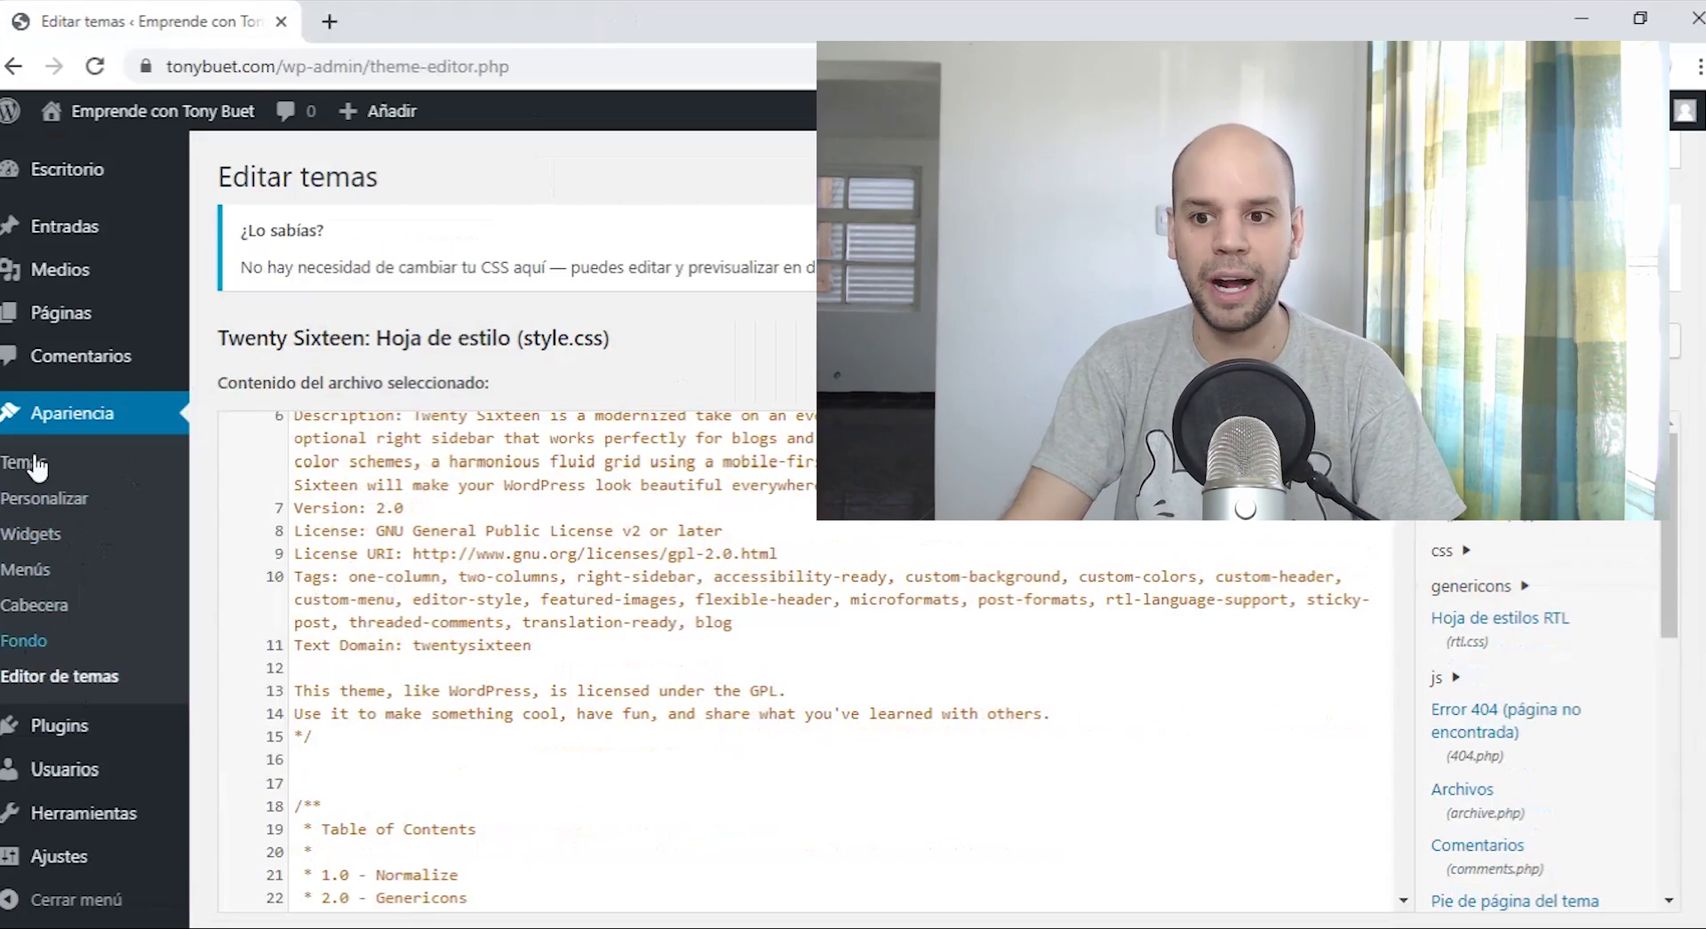
Step: View the installed plugins and browse the initial suggestions for adding a new plugin
{"action": "left_click", "coordinate": [111, 724]}
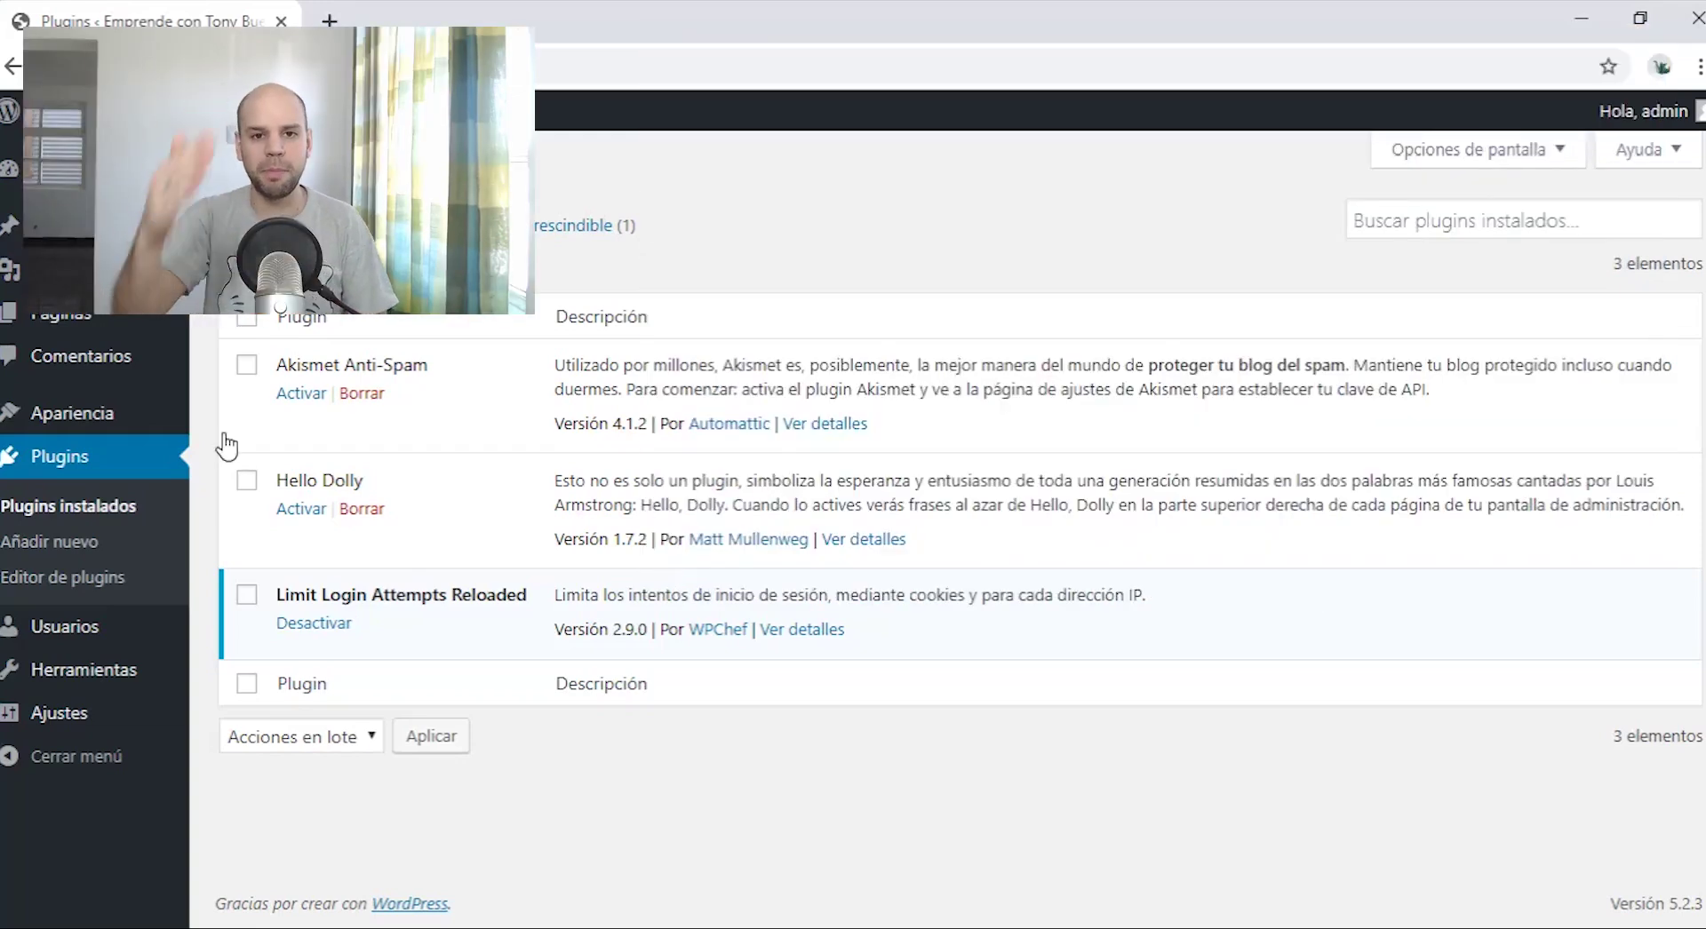
{"action": "left_click", "coordinate": [355, 169]}
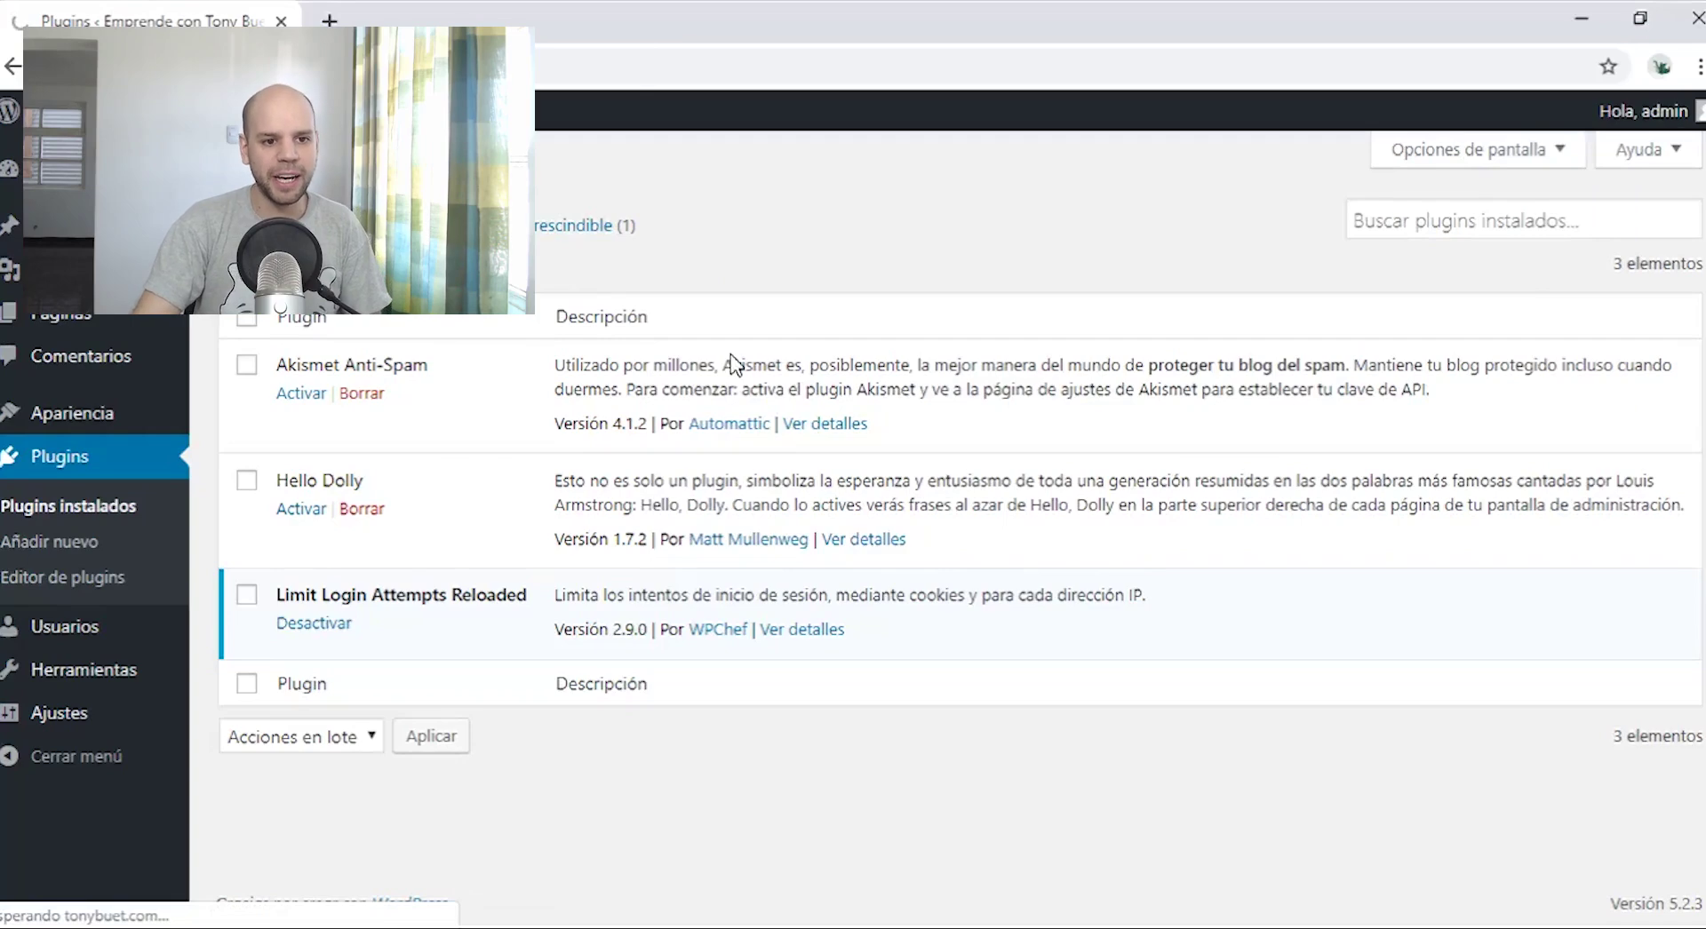
{"action": "scroll", "coordinate": [648, 503], "scroll_direction": "down", "scroll_amount": 10}
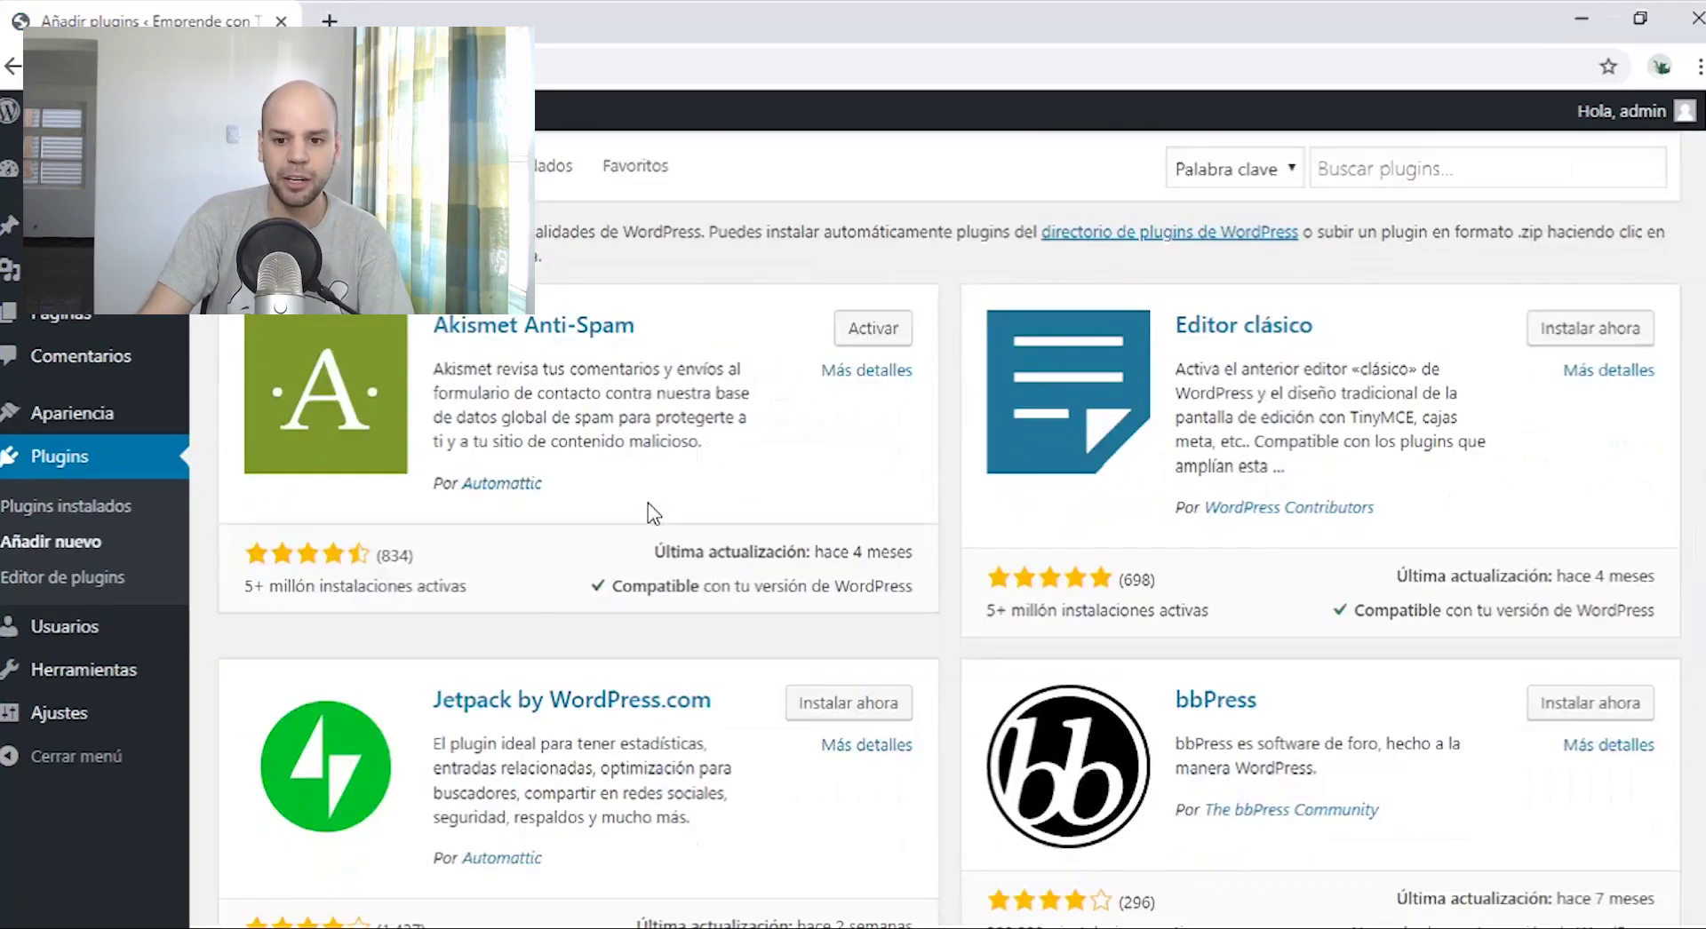
{"action": "scroll", "coordinate": [924, 531], "scroll_direction": "up", "scroll_amount": 10}
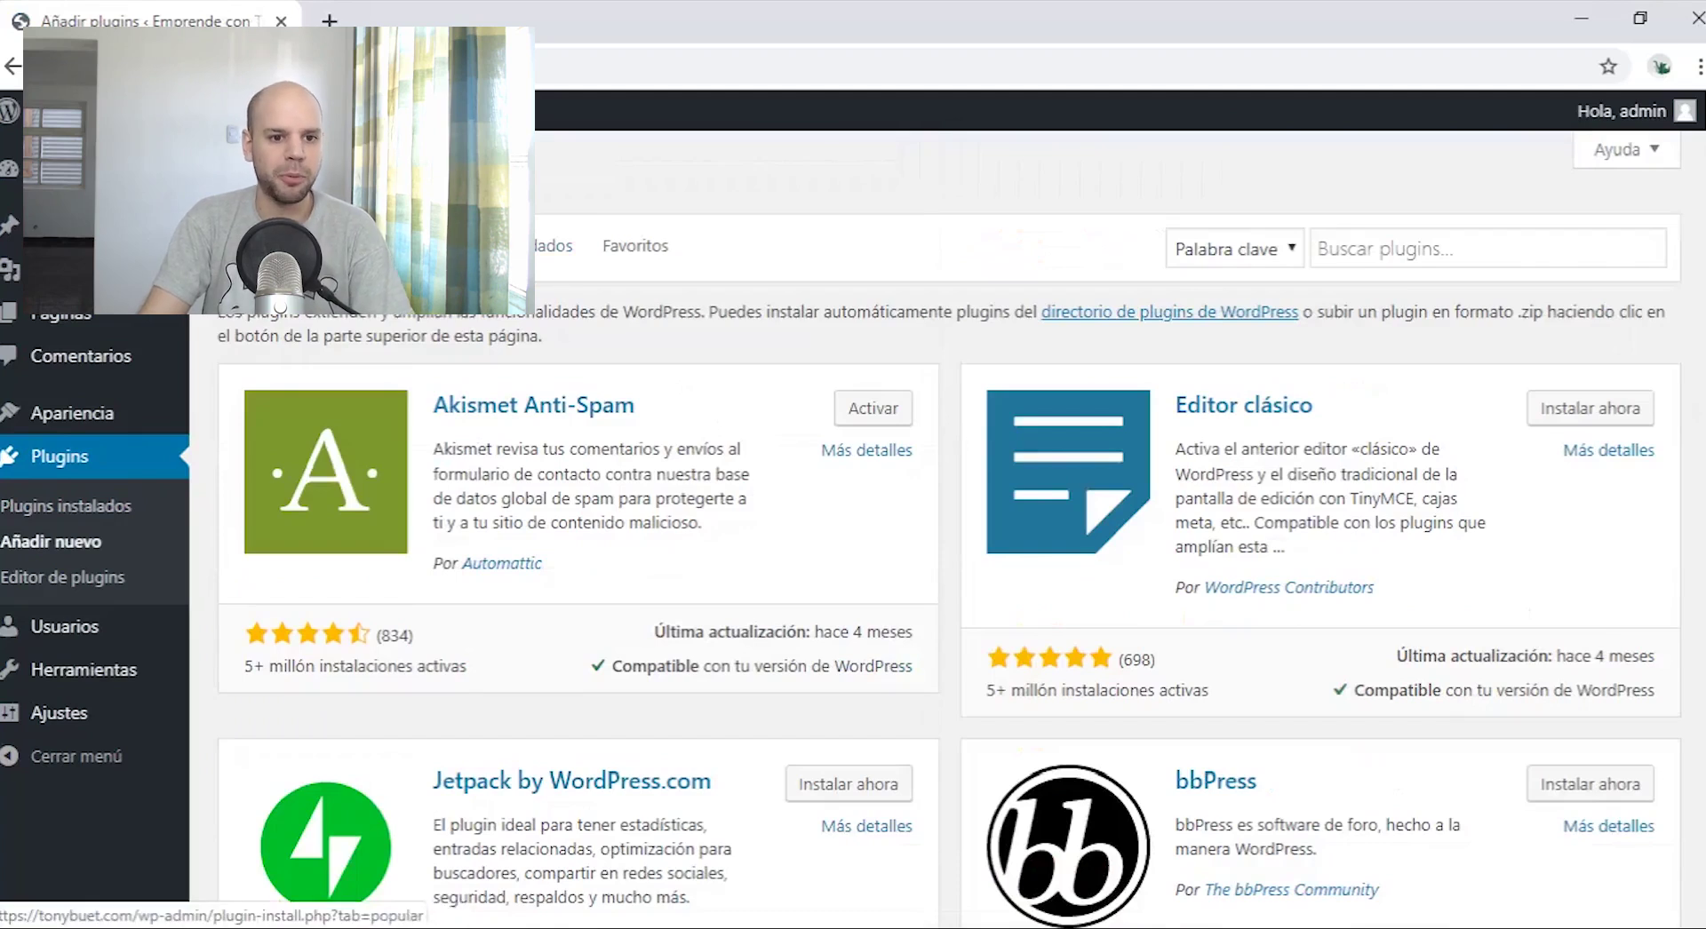
Step: Show the recommended plugins and look through the list from WooCommerce and Yoast SEO down to Contact Form by WPForms
{"action": "left_click", "coordinate": [515, 246]}
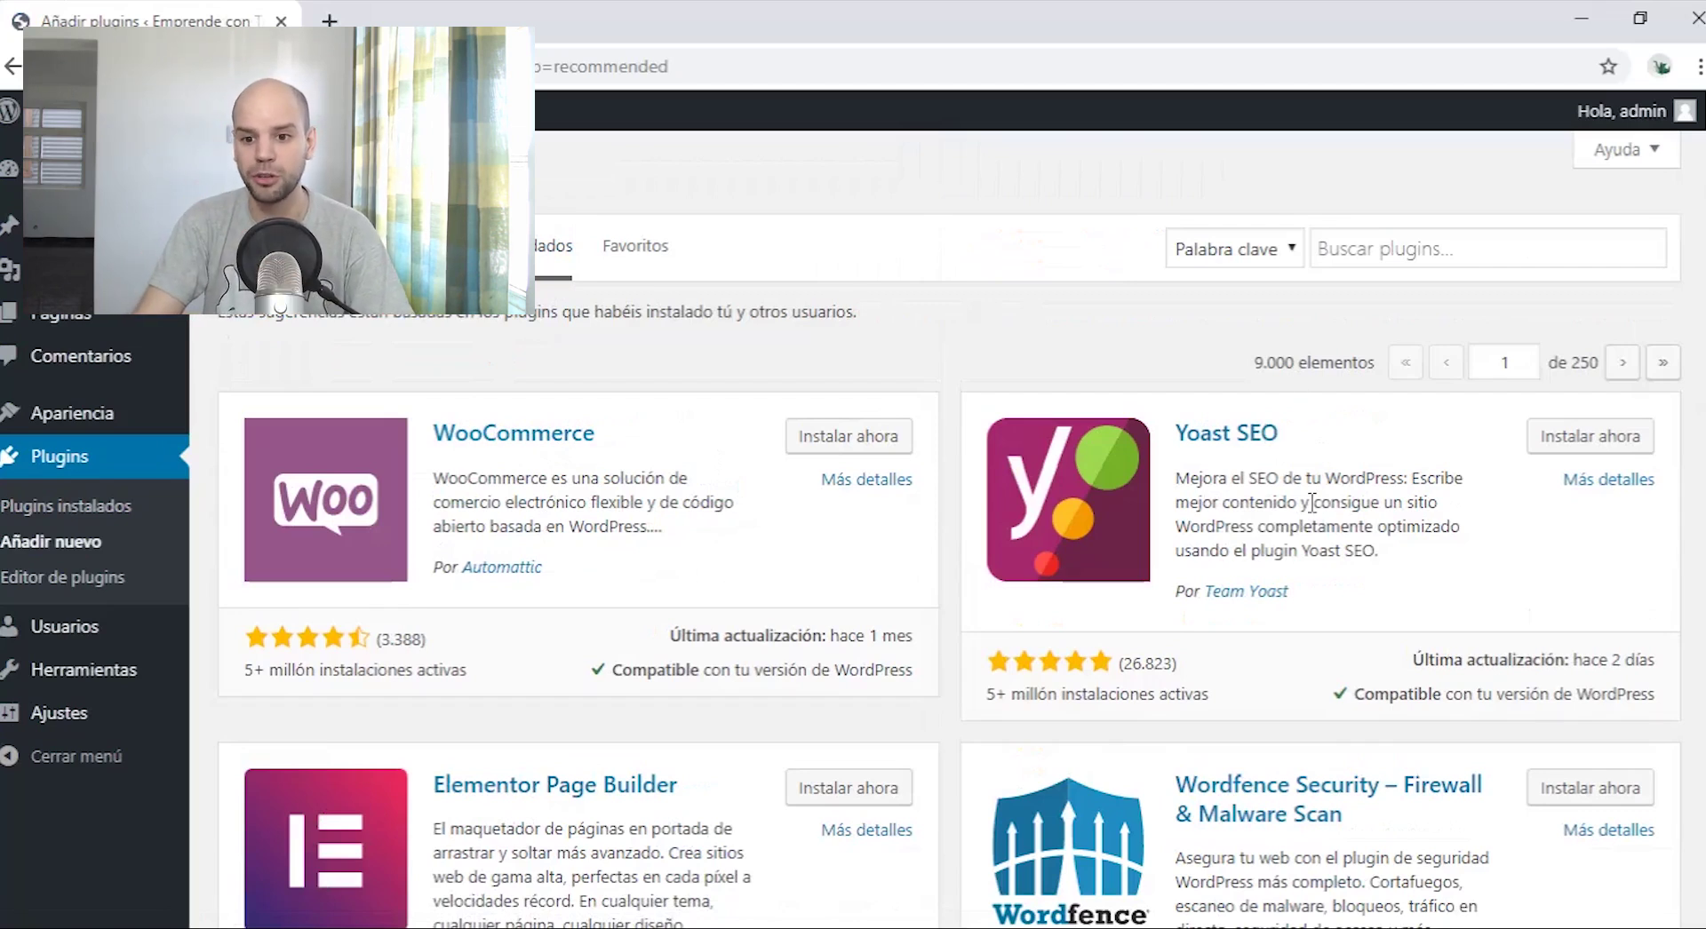
{"action": "scroll", "coordinate": [551, 548], "scroll_direction": "down", "scroll_amount": 3}
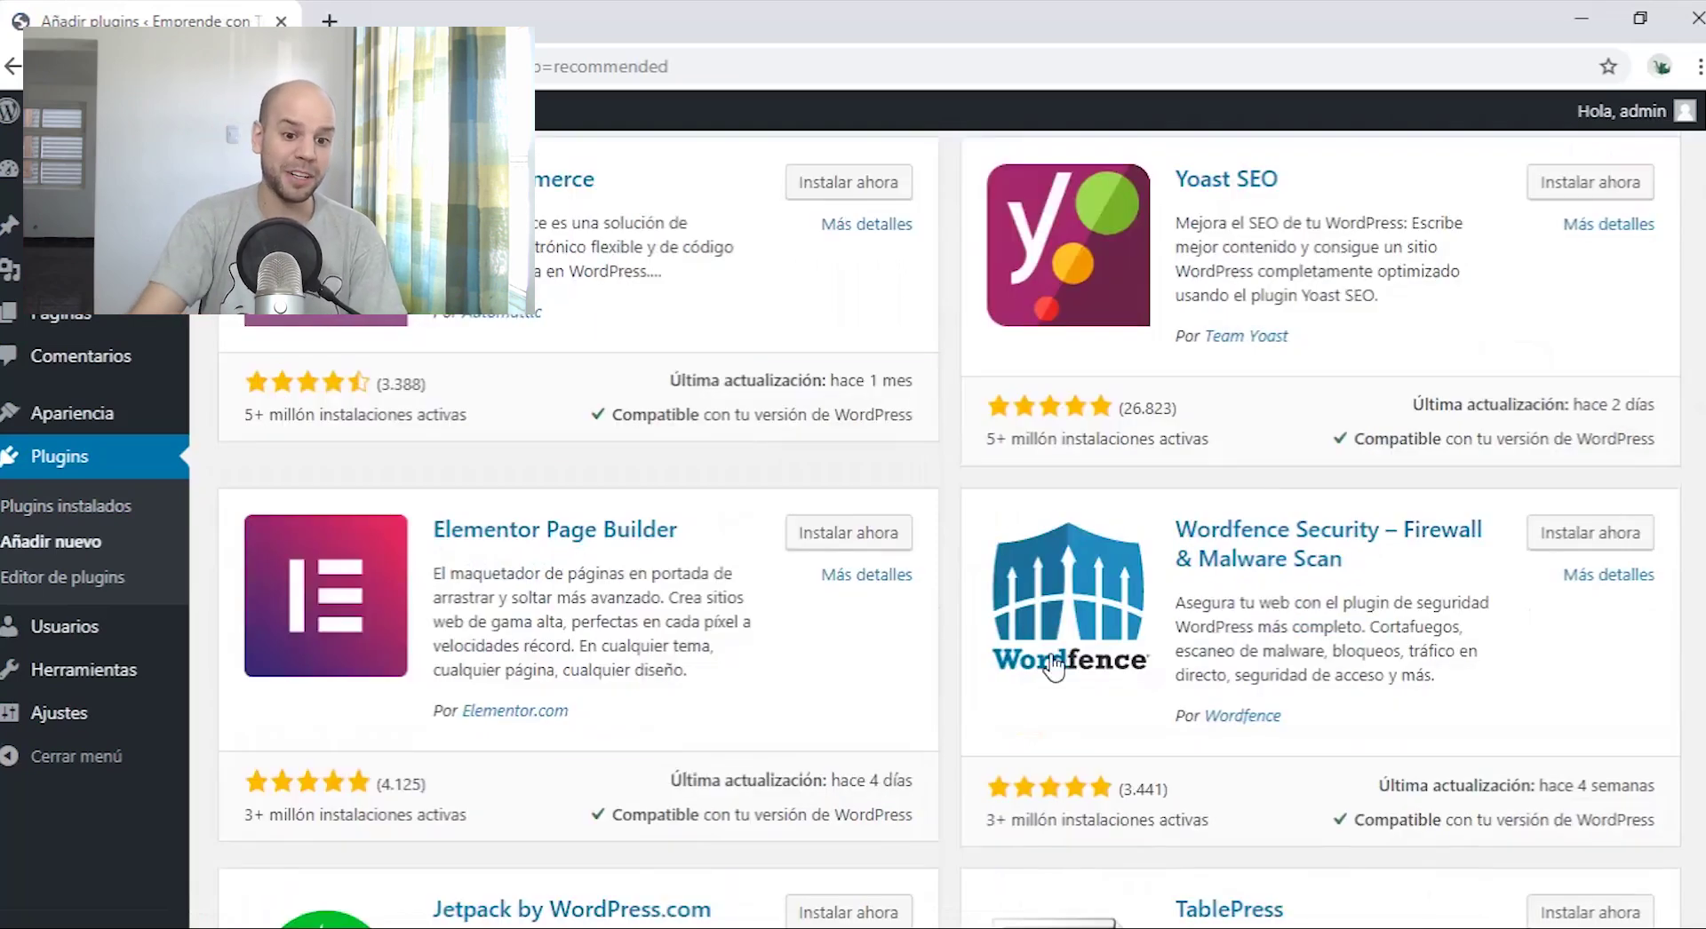
{"action": "scroll", "coordinate": [1031, 568], "scroll_direction": "down", "scroll_amount": 2}
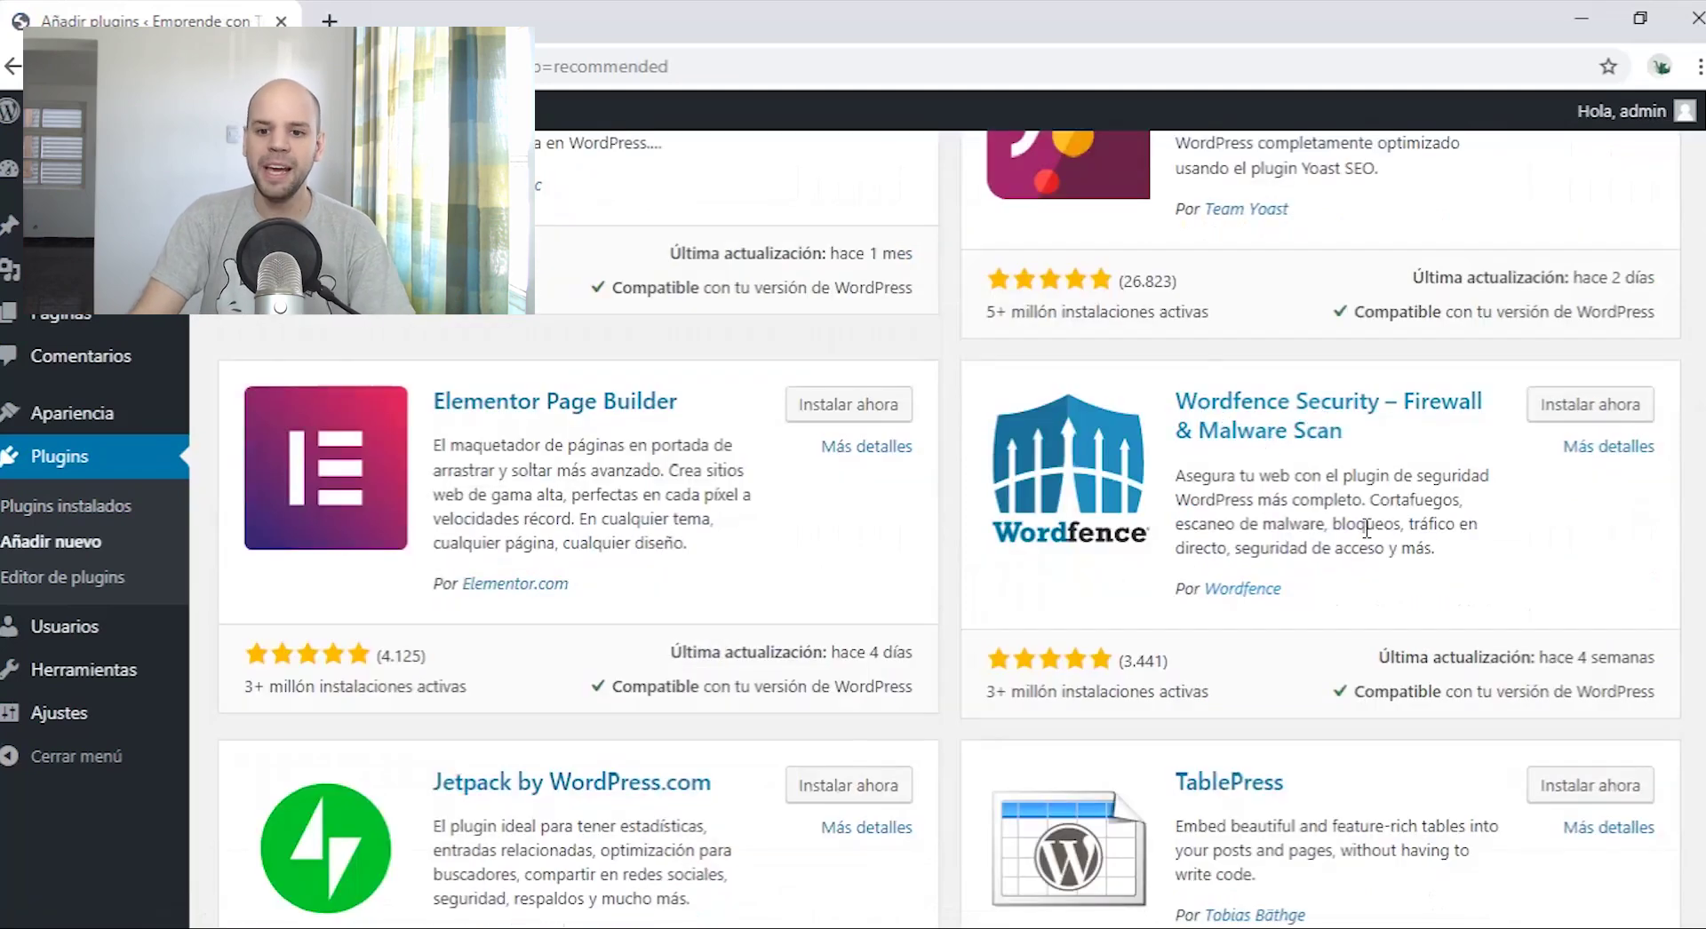
{"action": "scroll", "coordinate": [1346, 533], "scroll_direction": "down", "scroll_amount": 3}
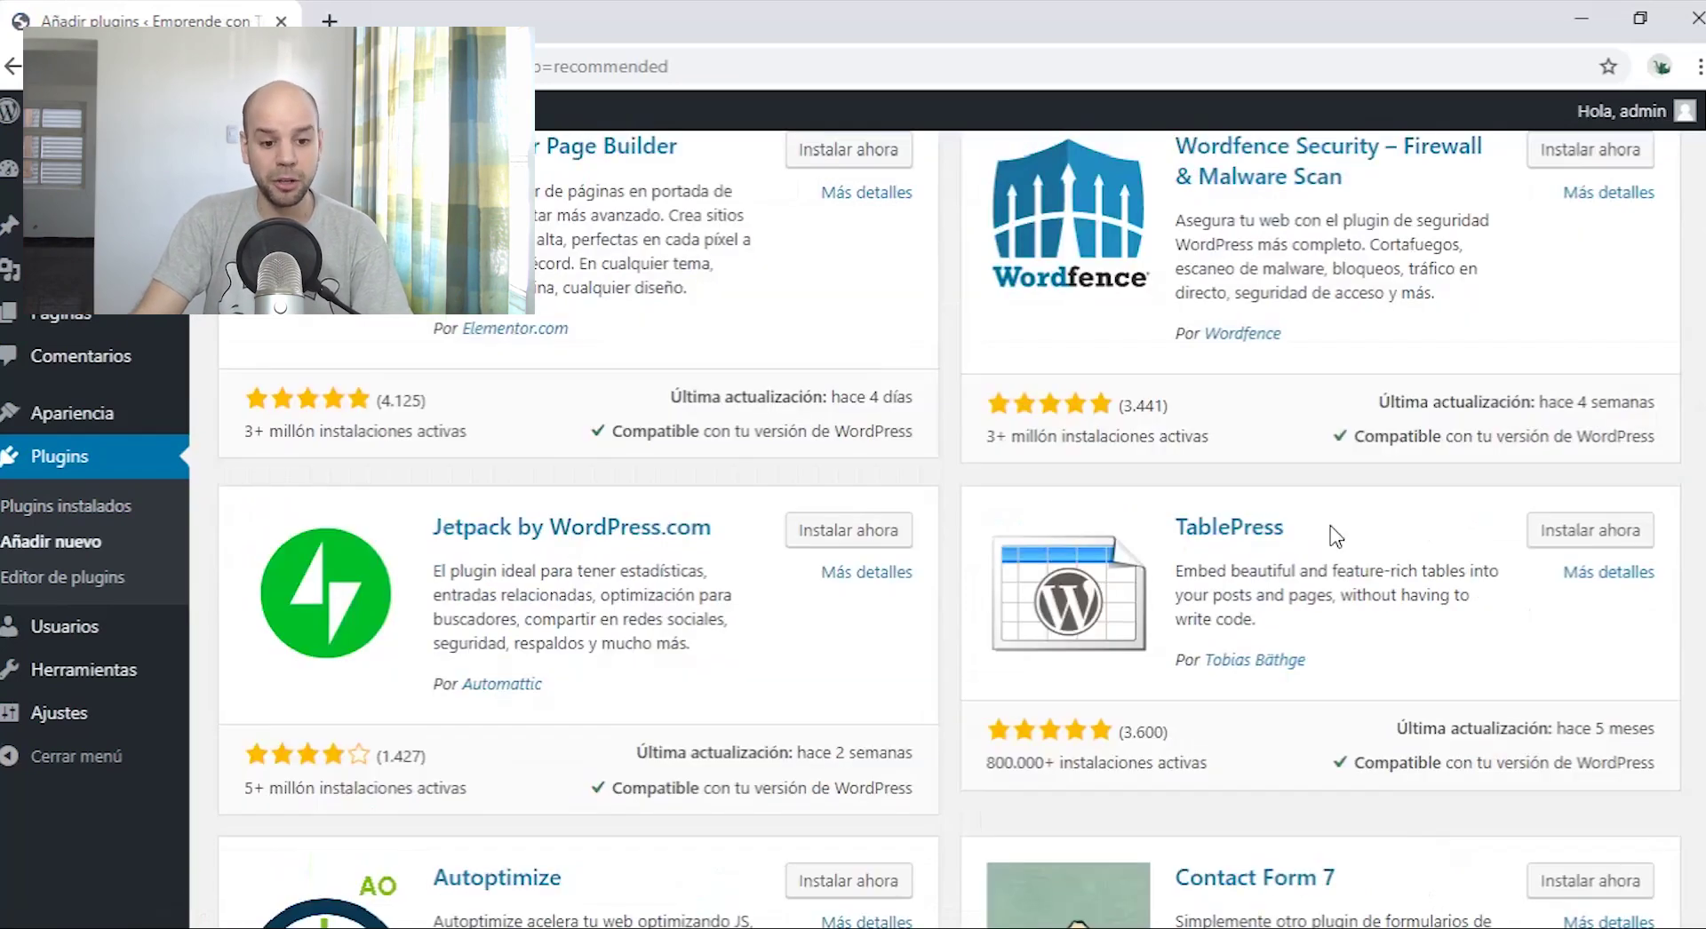
{"action": "scroll", "coordinate": [1335, 536], "scroll_direction": "down", "scroll_amount": 3}
{"action": "scroll", "coordinate": [1270, 373], "scroll_direction": "down", "scroll_amount": 3}
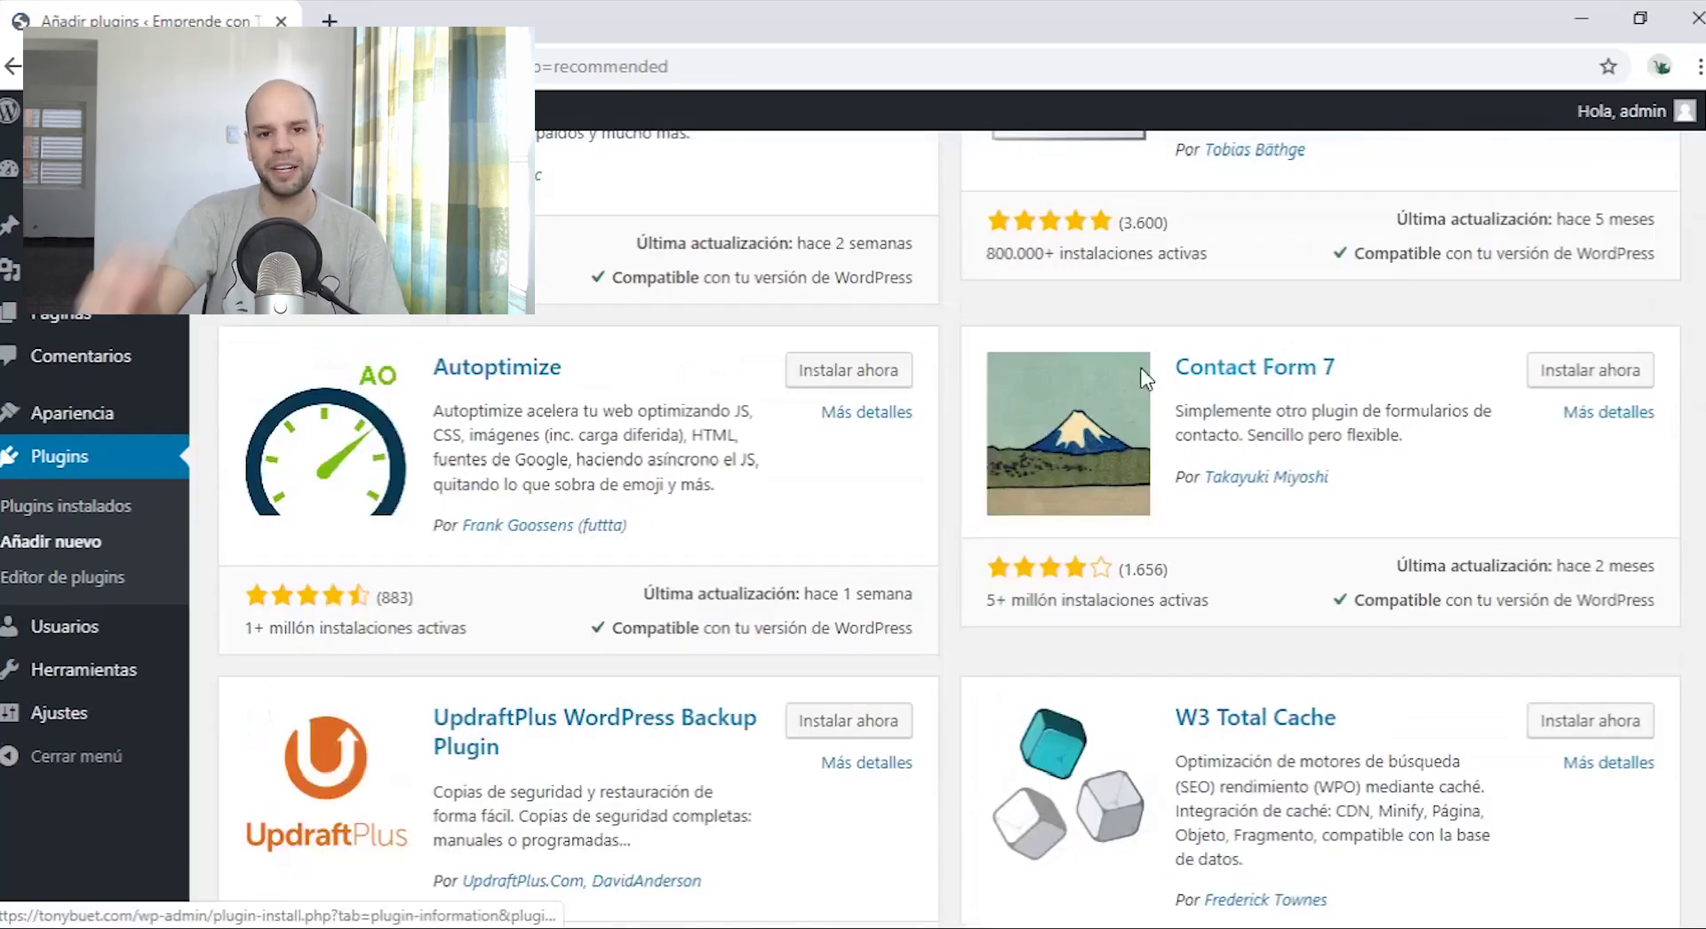
{"action": "scroll", "coordinate": [625, 431], "scroll_direction": "down", "scroll_amount": 5}
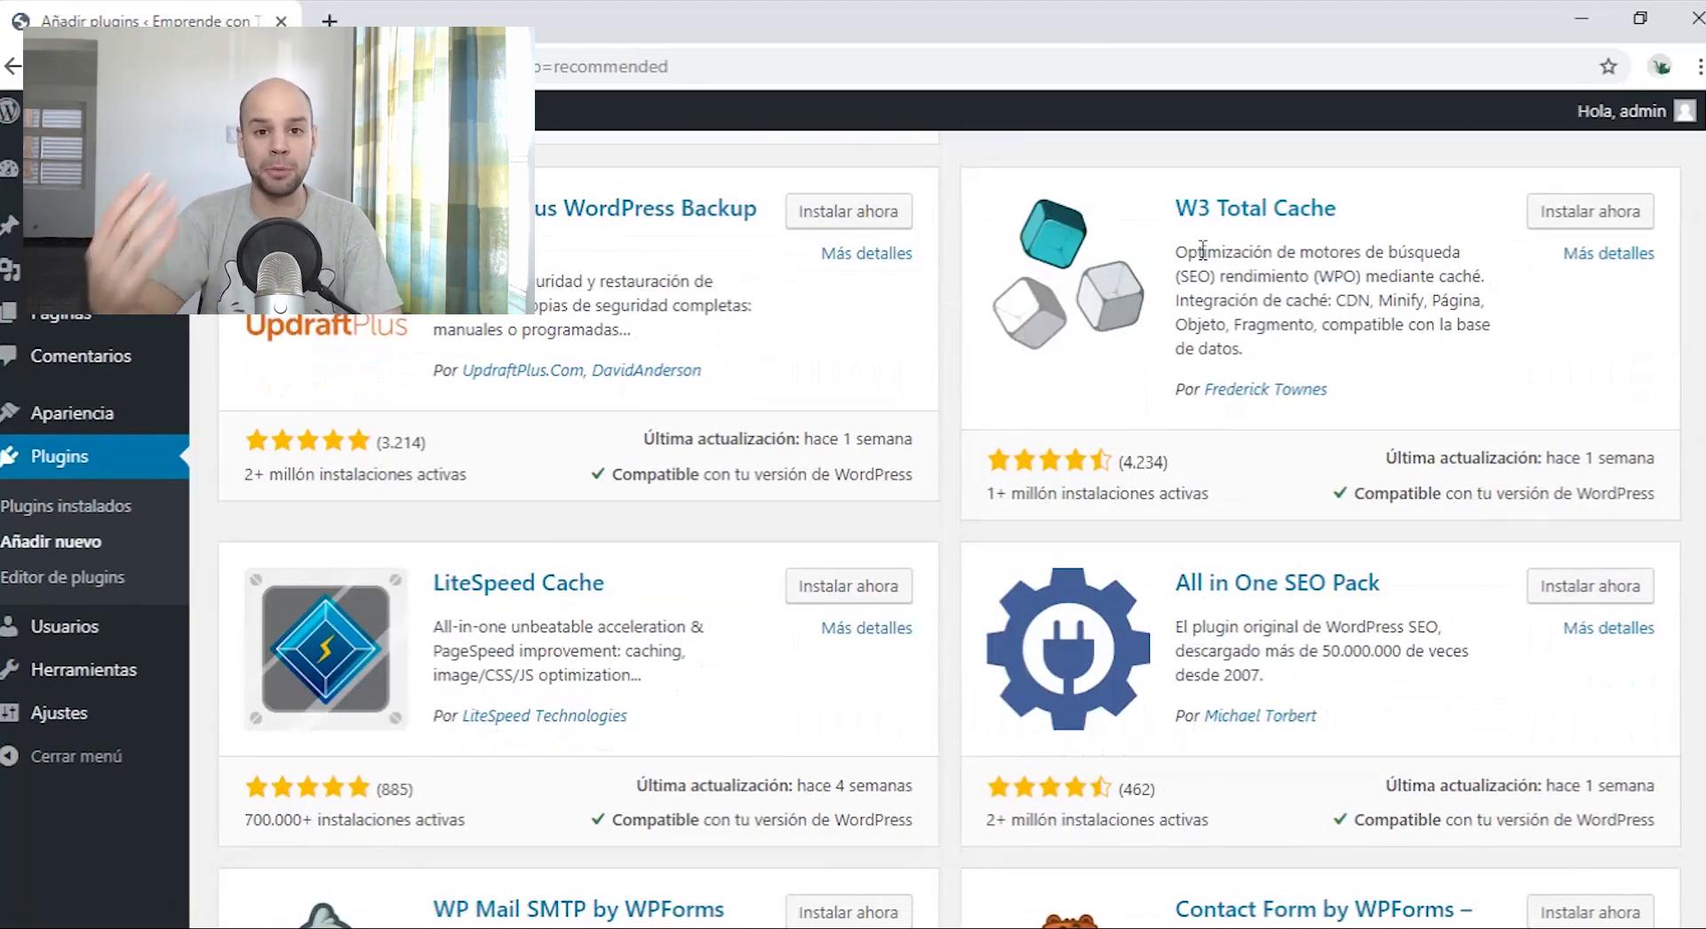
{"action": "scroll", "coordinate": [1153, 377], "scroll_direction": "down", "scroll_amount": 1}
{"action": "scroll", "coordinate": [1152, 382], "scroll_direction": "down", "scroll_amount": 4}
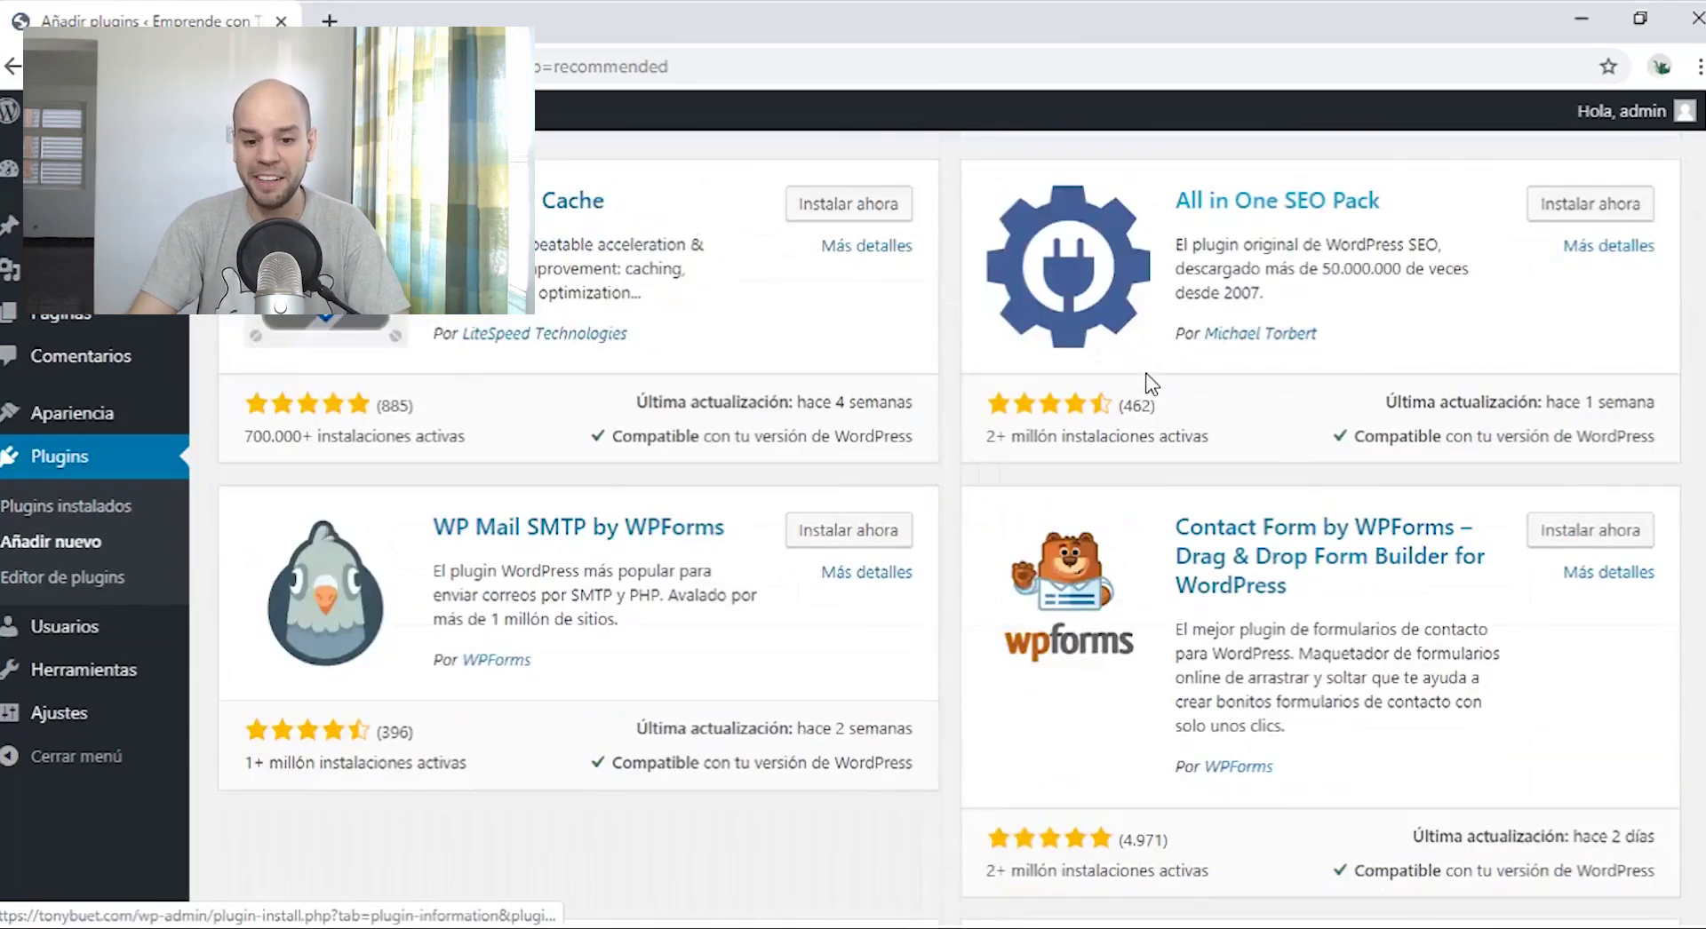
{"action": "scroll", "coordinate": [1152, 383], "scroll_direction": "up", "scroll_amount": 20}
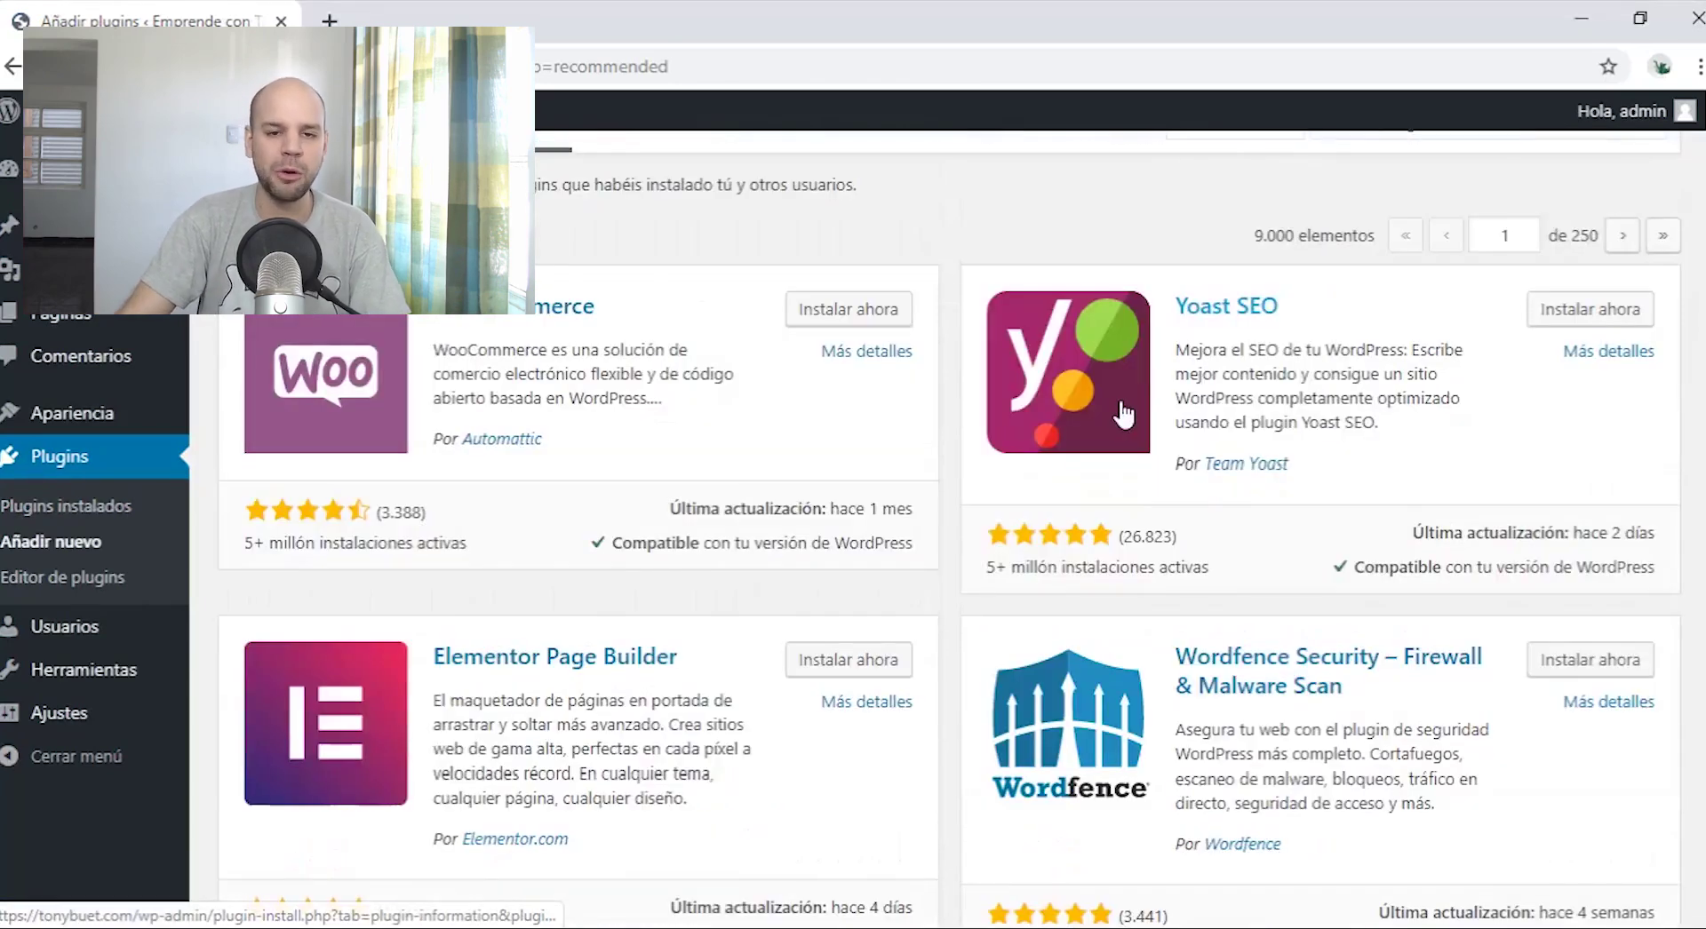
Step: Examine the new user form and its available profile roles, and view the list of all users
{"action": "left_click", "coordinate": [94, 632]}
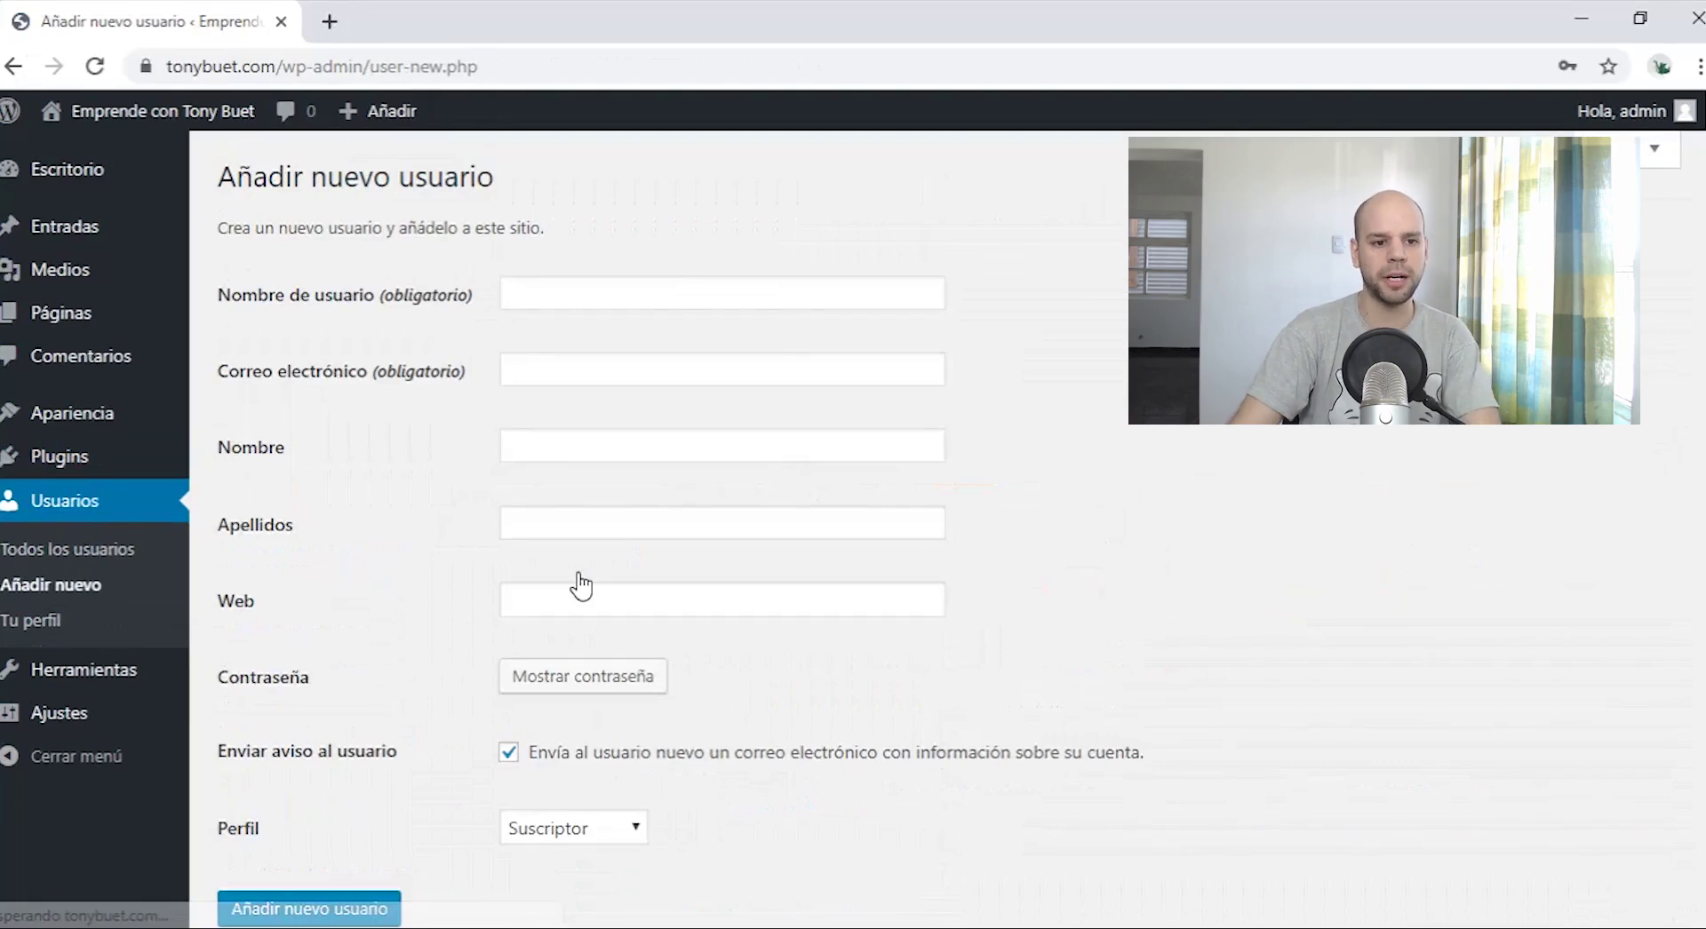
{"action": "scroll", "coordinate": [581, 586], "scroll_direction": "down", "scroll_amount": 2}
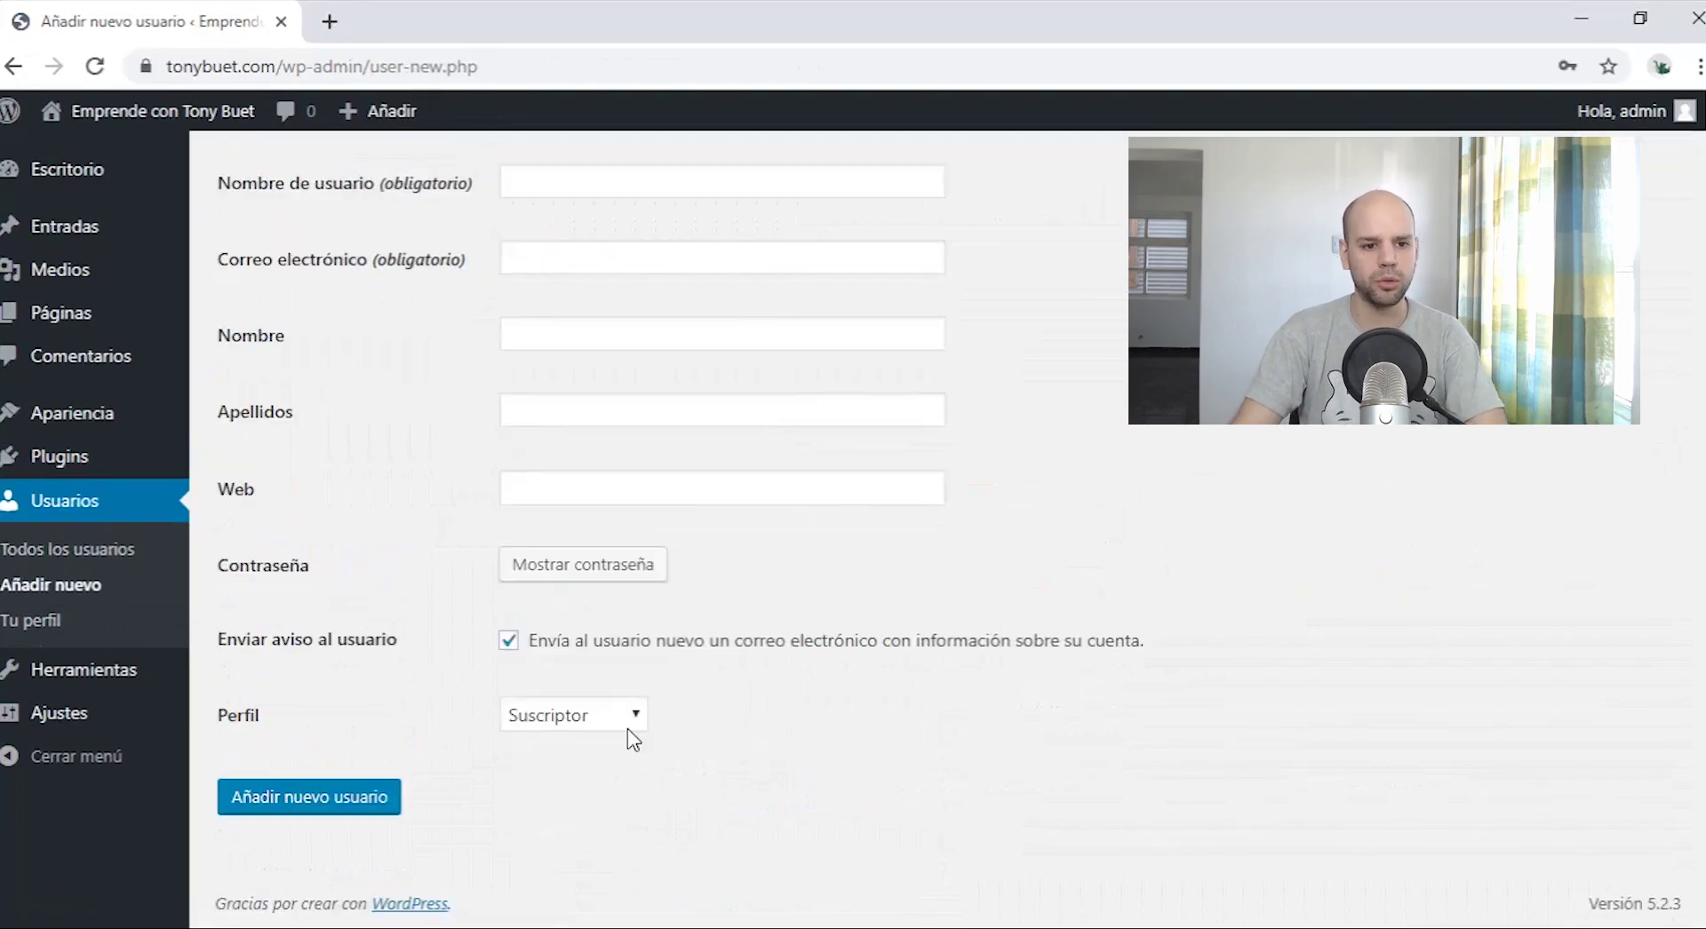
{"action": "left_click", "coordinate": [627, 725]}
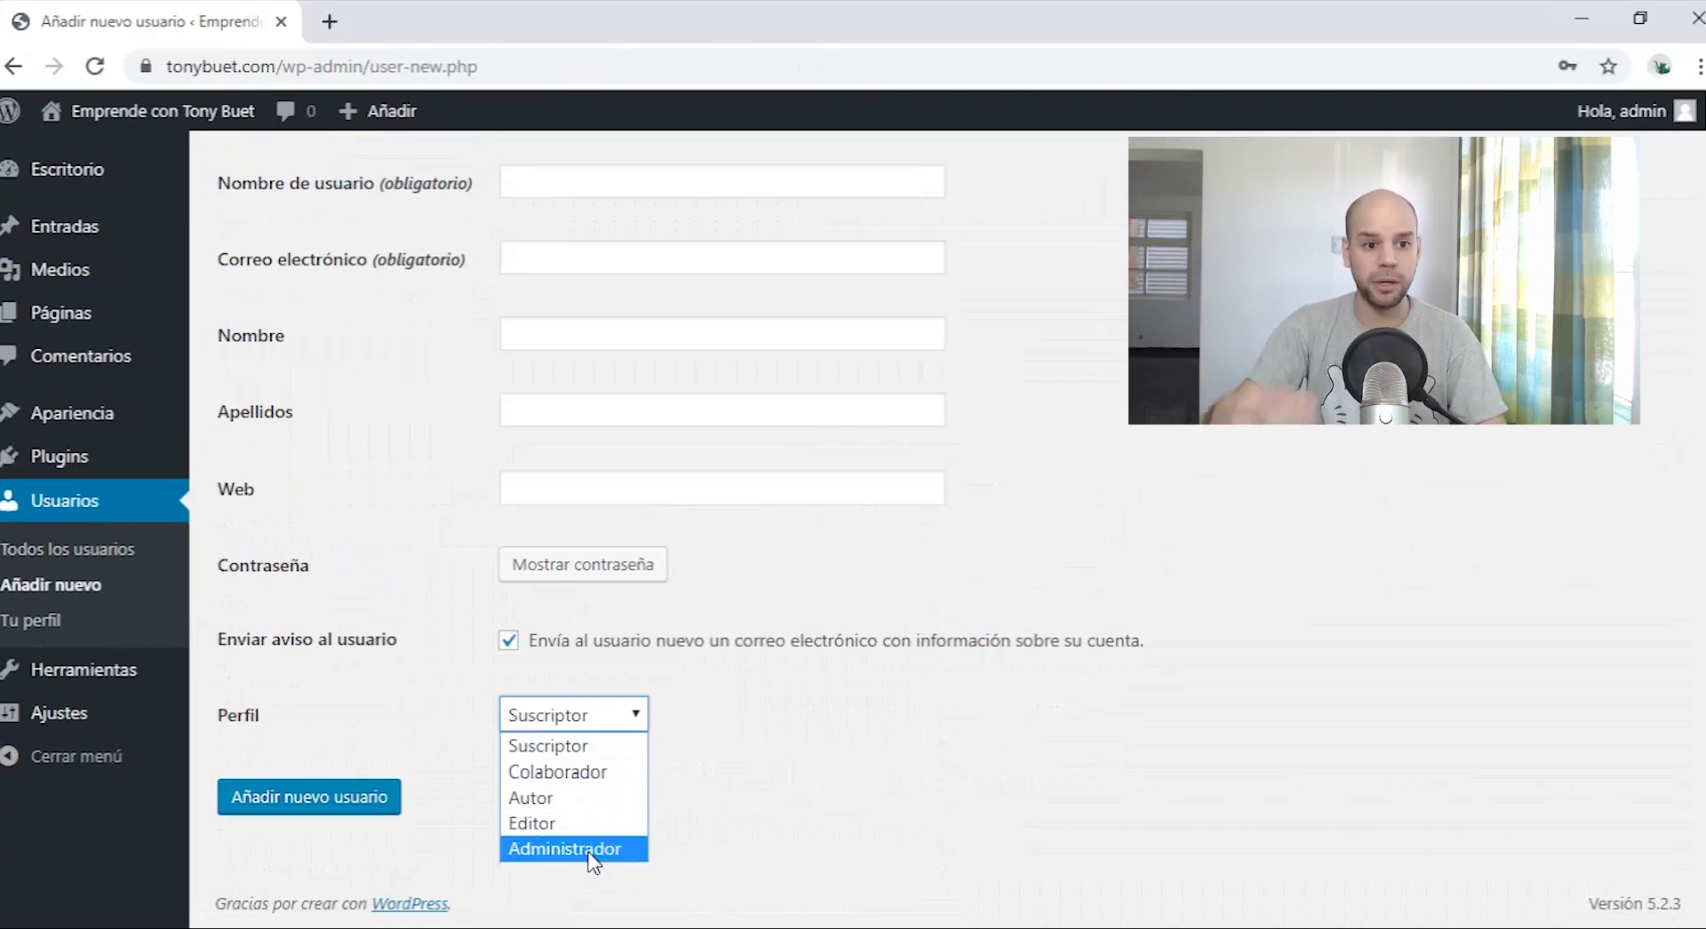
{"action": "left_click", "coordinate": [102, 551]}
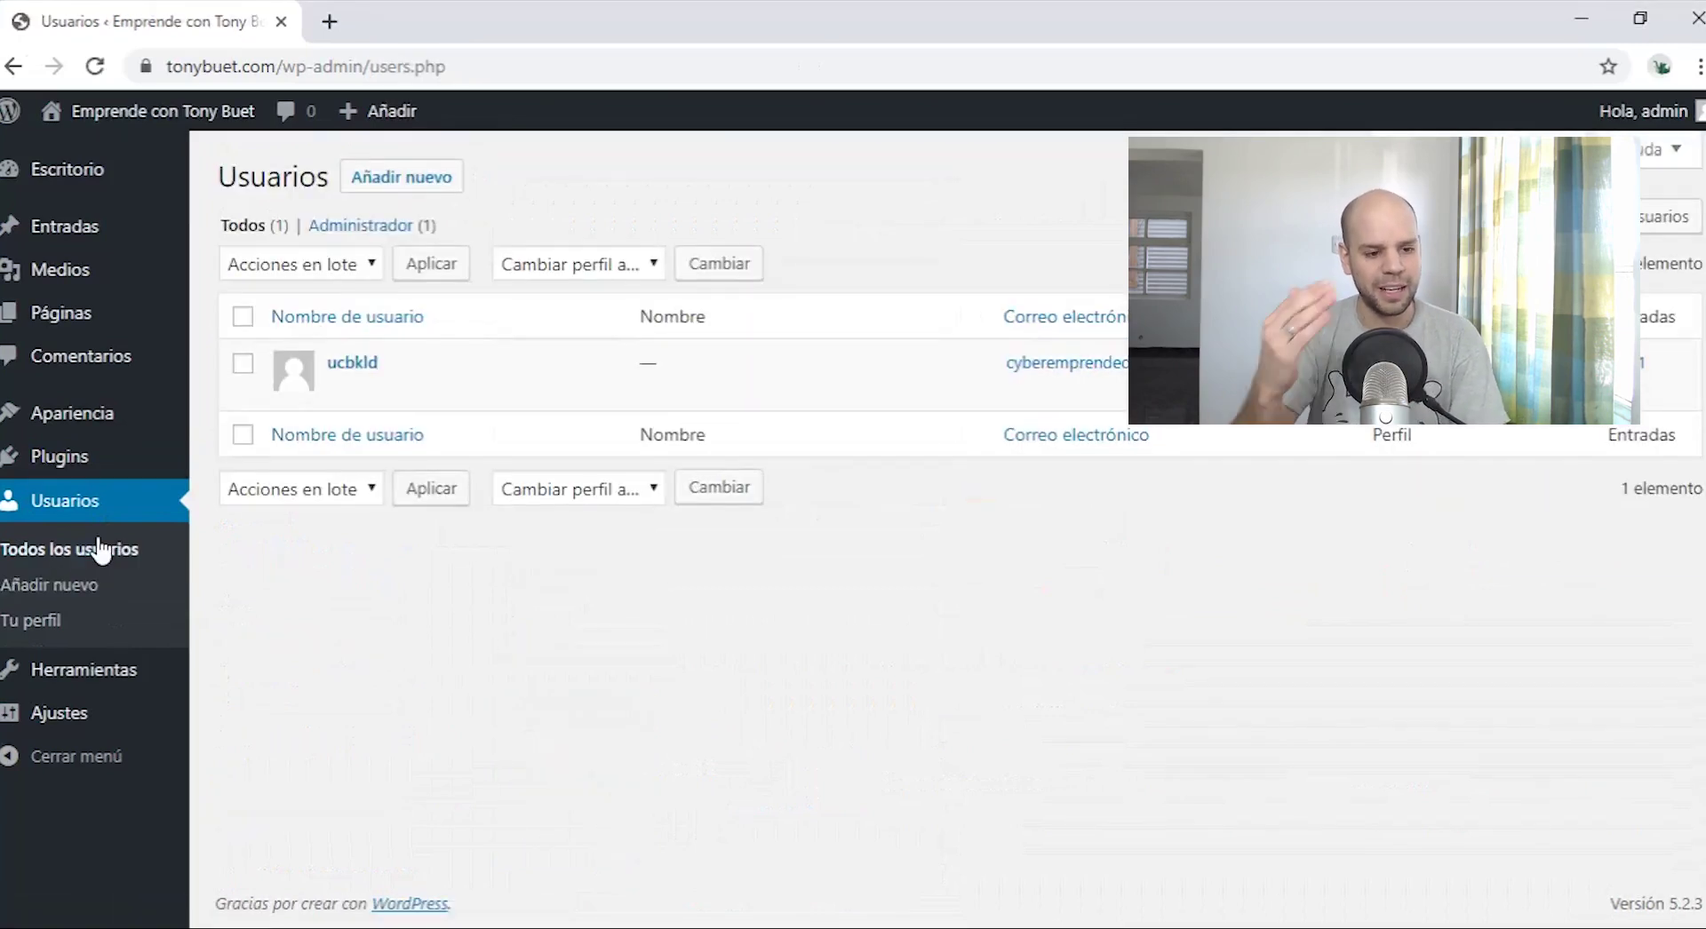
Step: View the available tools, check the site health status and return to the available tools
{"action": "mouse_move", "coordinate": [109, 684]}
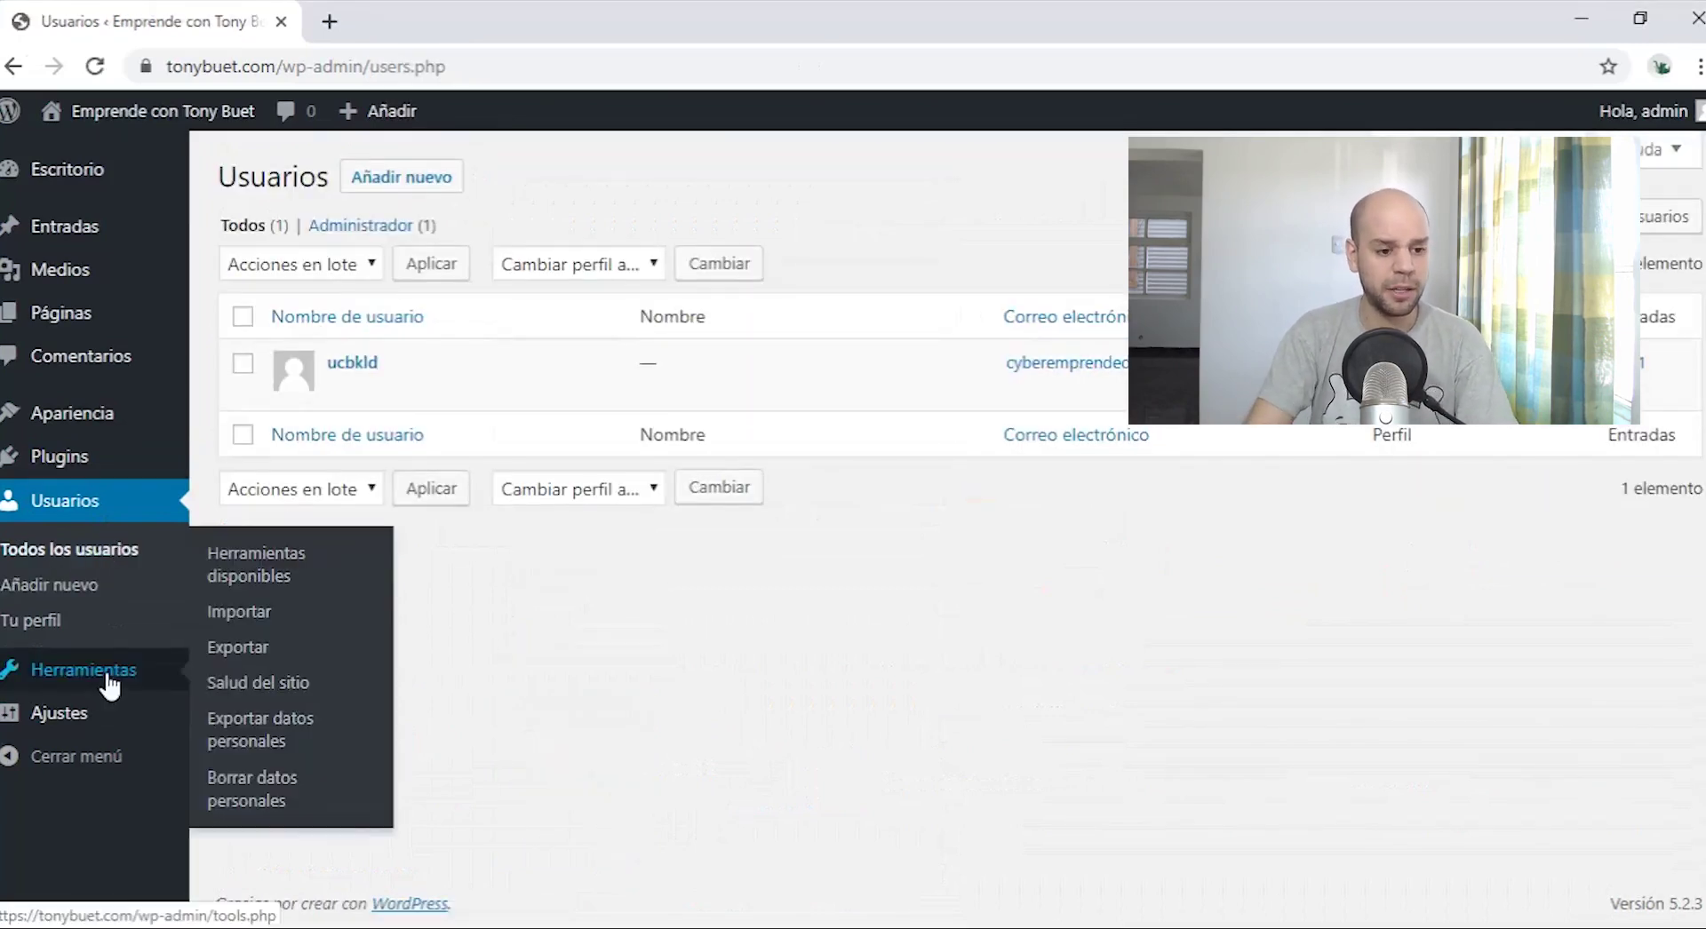
{"action": "left_click", "coordinate": [109, 684]}
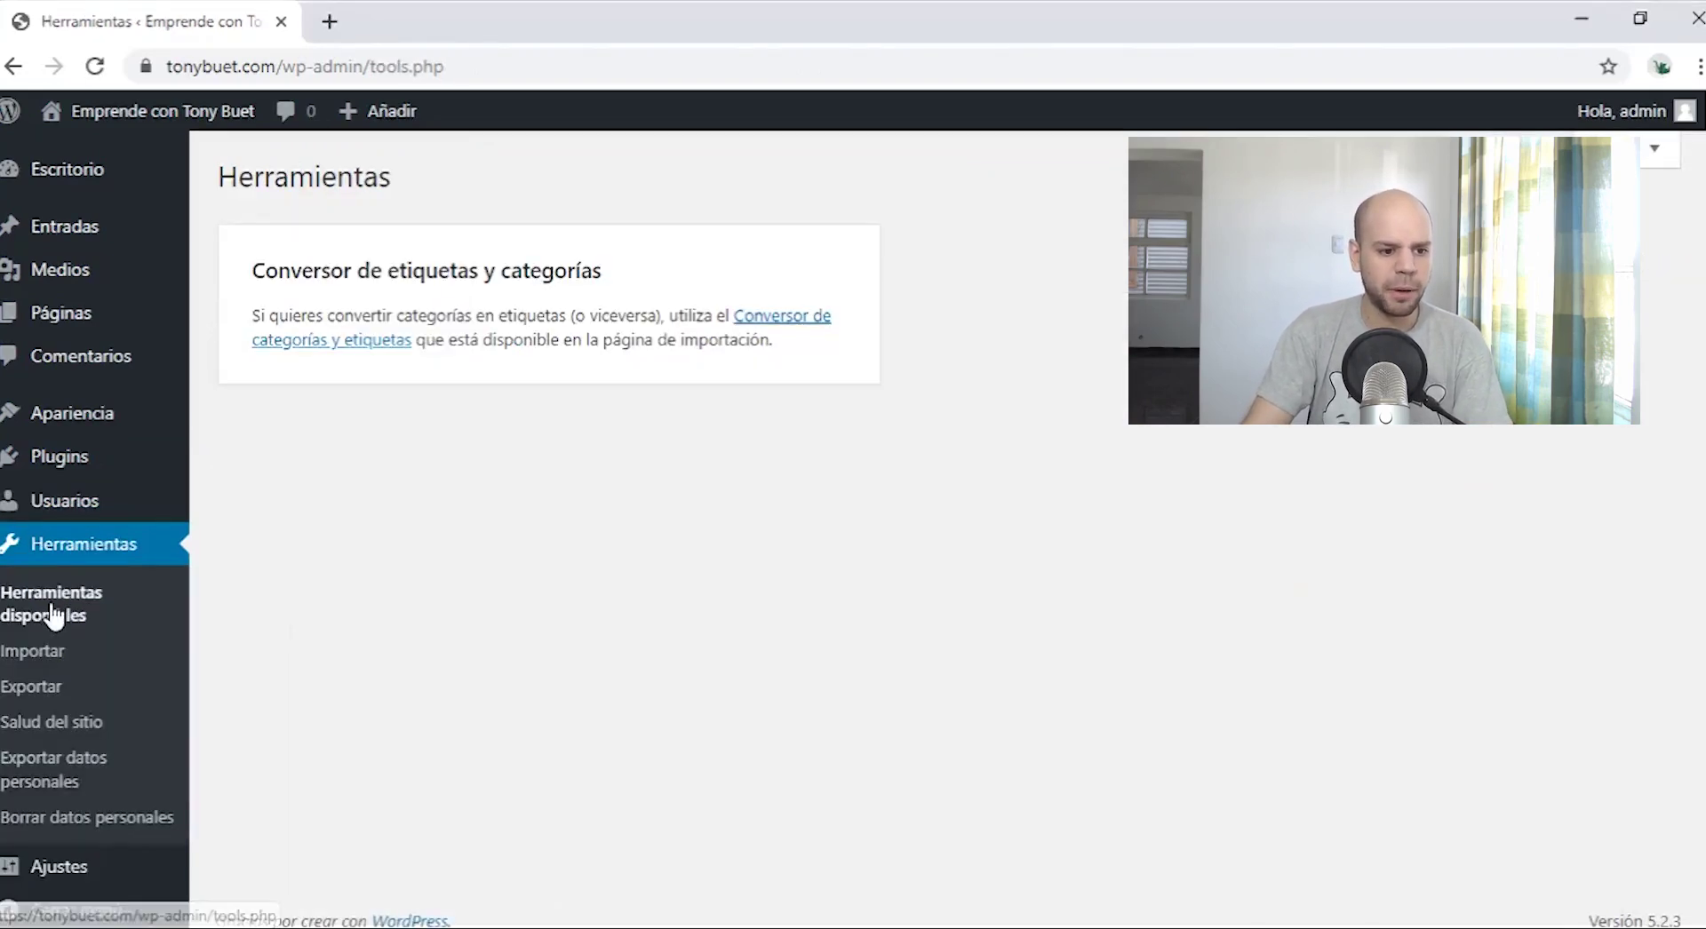
{"action": "left_click", "coordinate": [52, 722]}
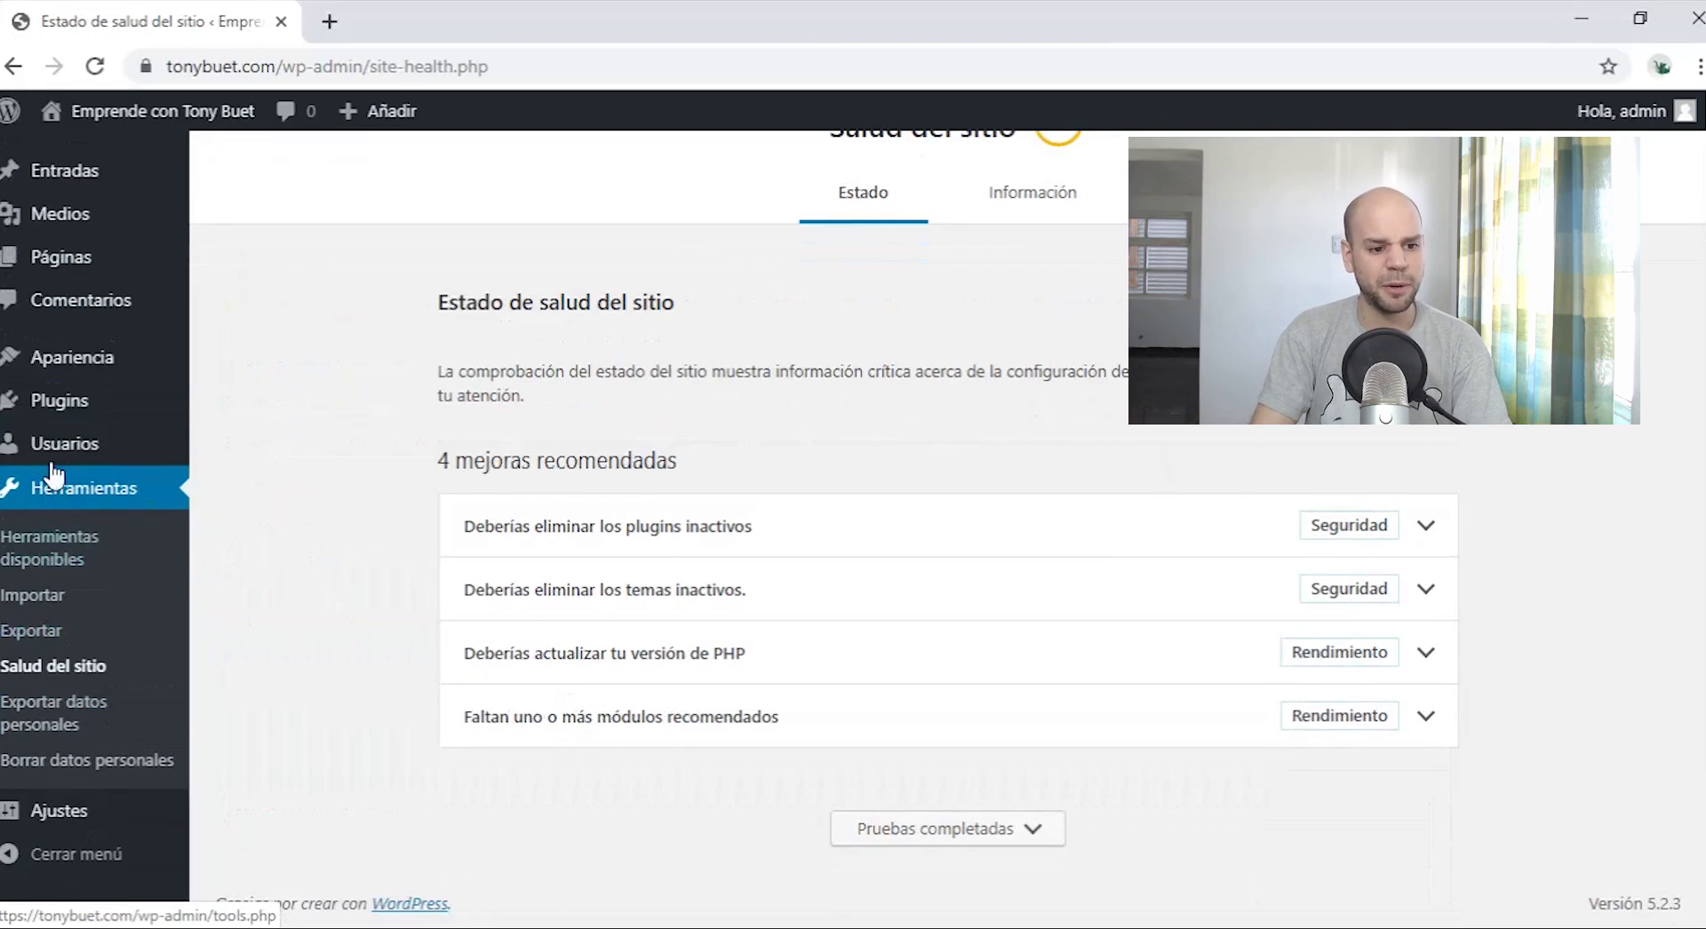
{"action": "left_click", "coordinate": [104, 499]}
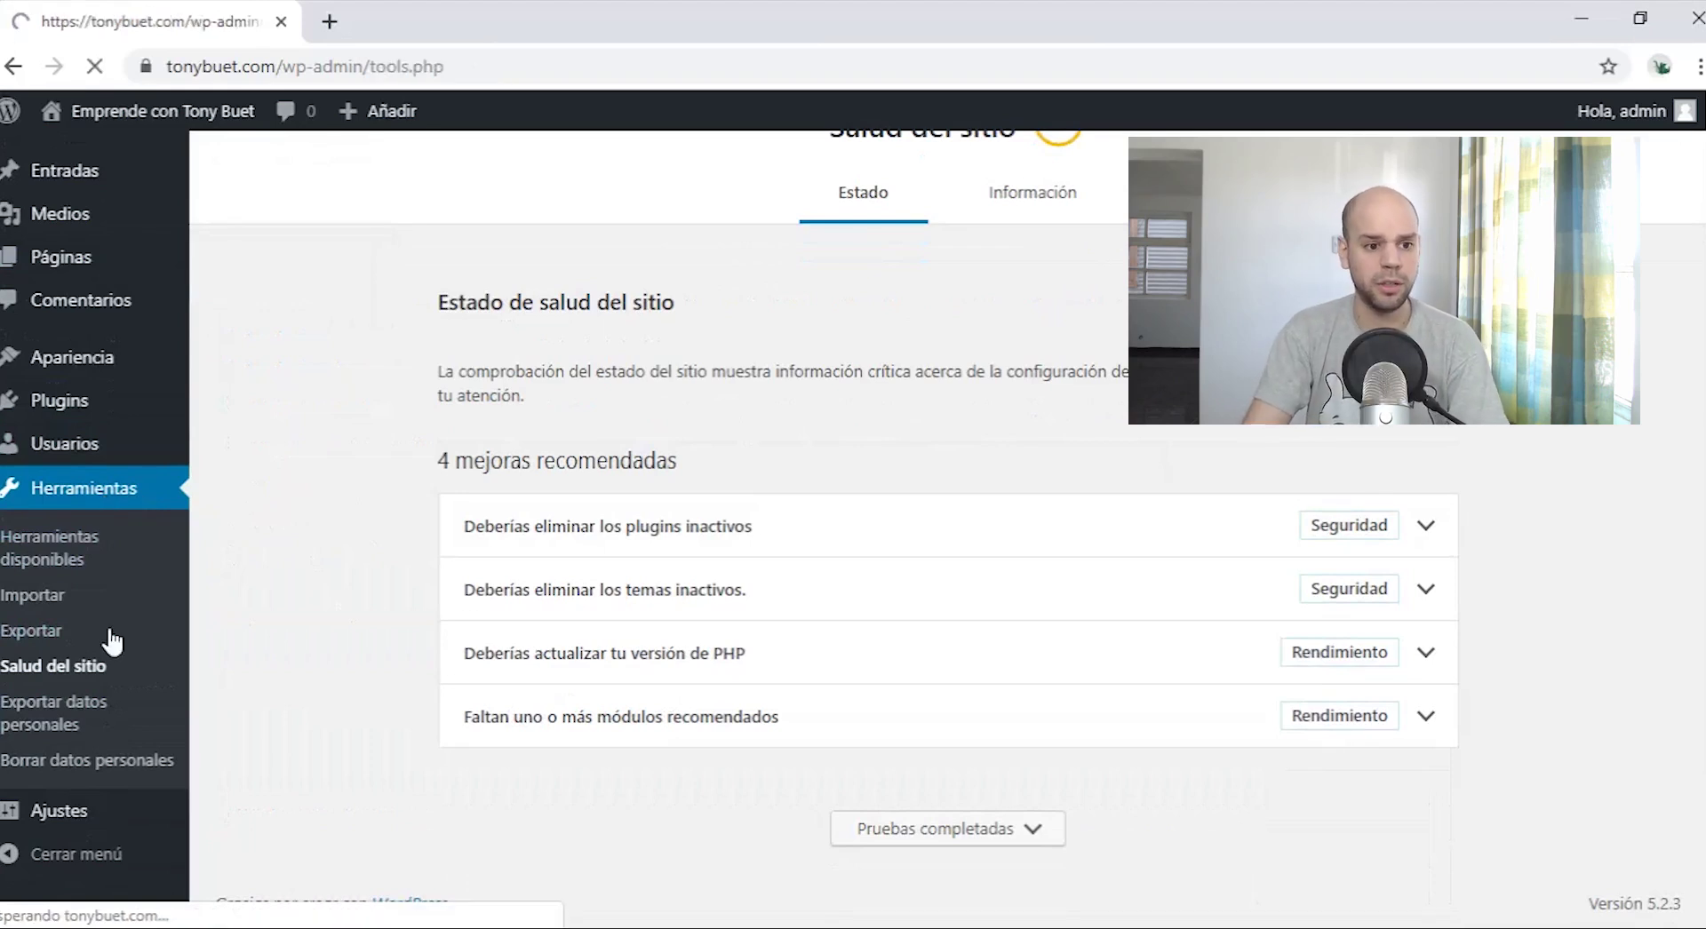
{"action": "scroll", "coordinate": [120, 637], "scroll_direction": "down", "scroll_amount": 1}
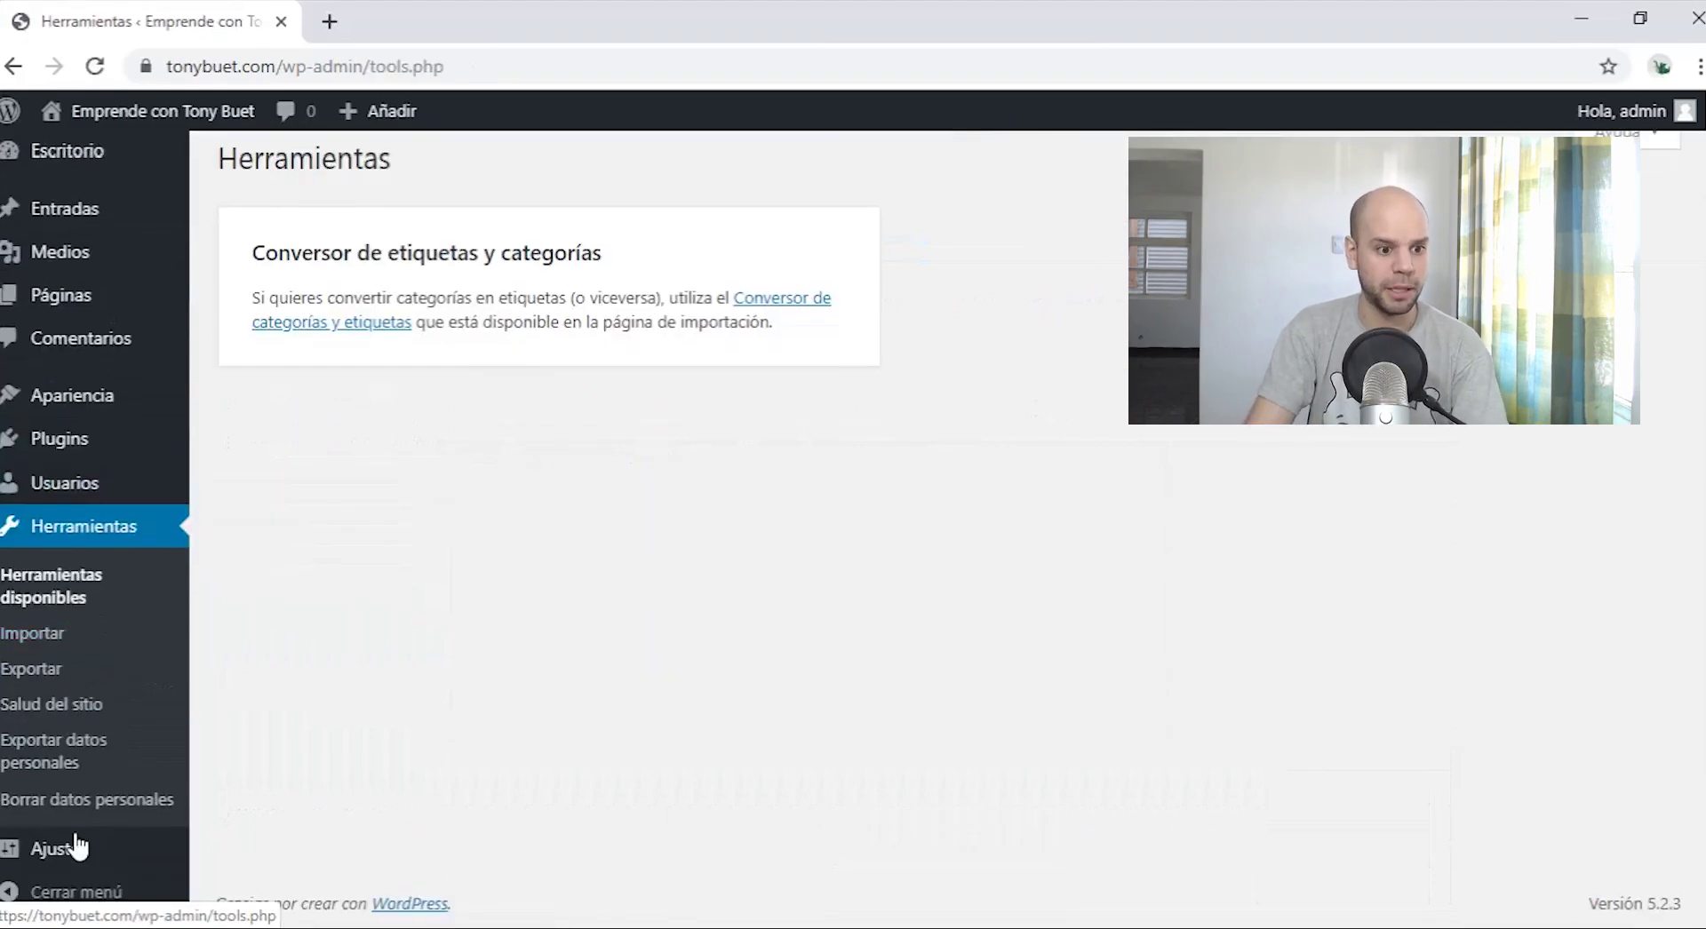
Step: Review the general settings, including site title, tagline, URLs, membership, language and time zone, and look at the reading settings
{"action": "left_click", "coordinate": [27, 849]}
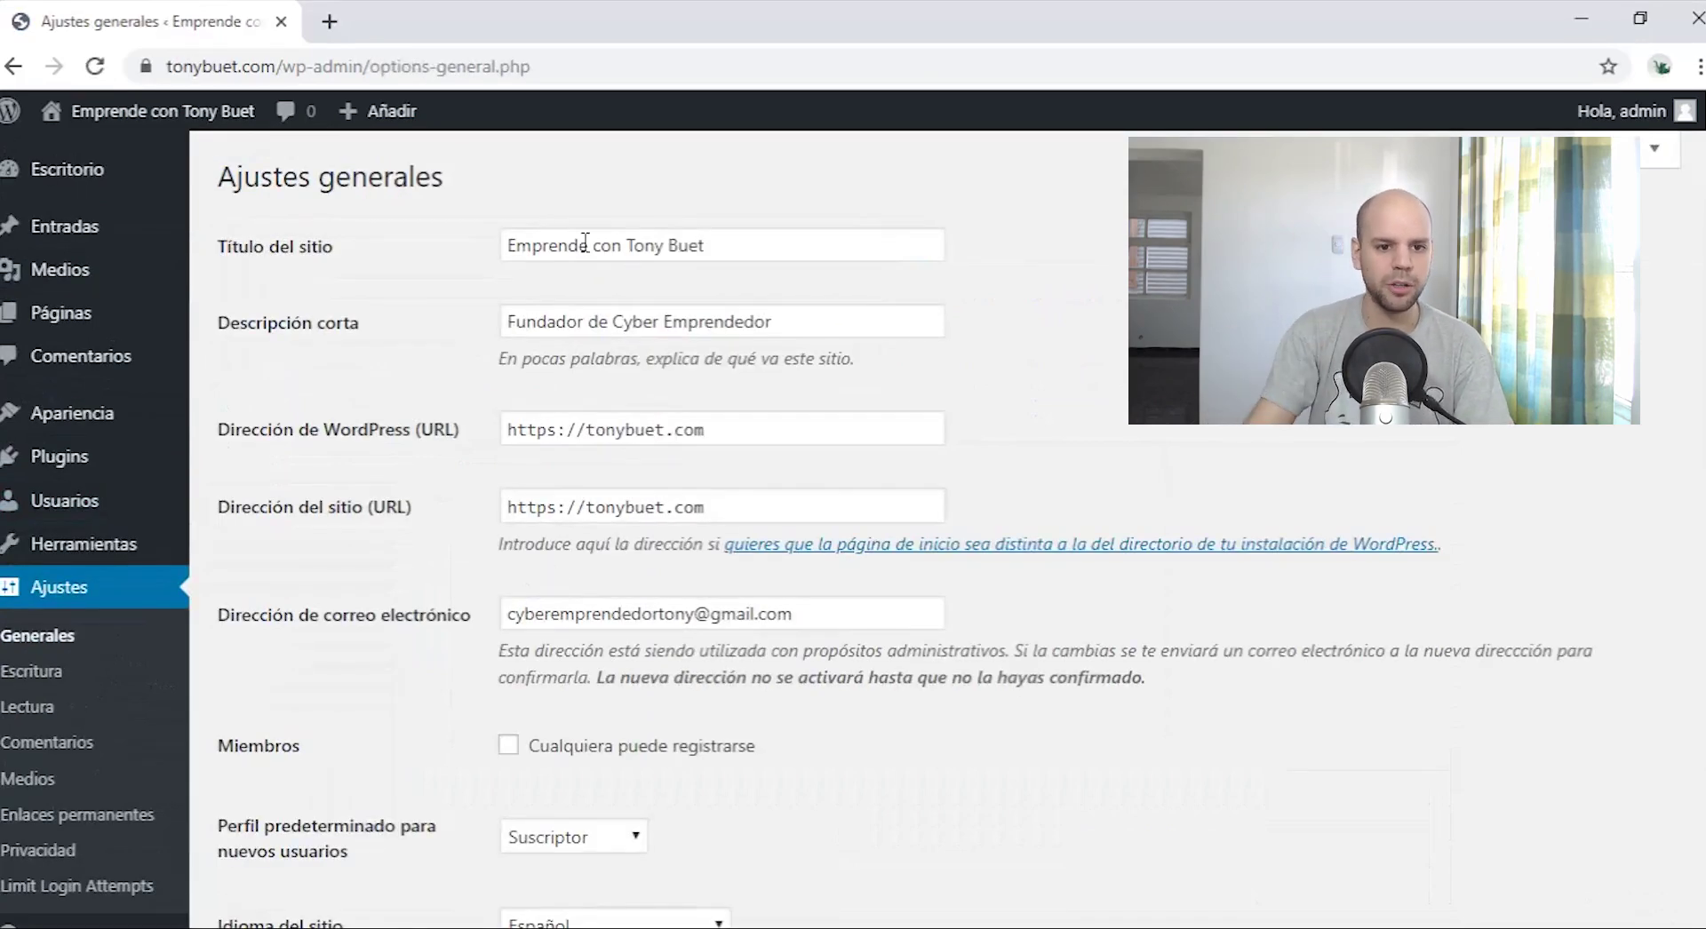
{"action": "left_click_drag", "start_coordinate": [704, 245], "coordinate": [245, 267]}
{"action": "left_click", "coordinate": [696, 249]}
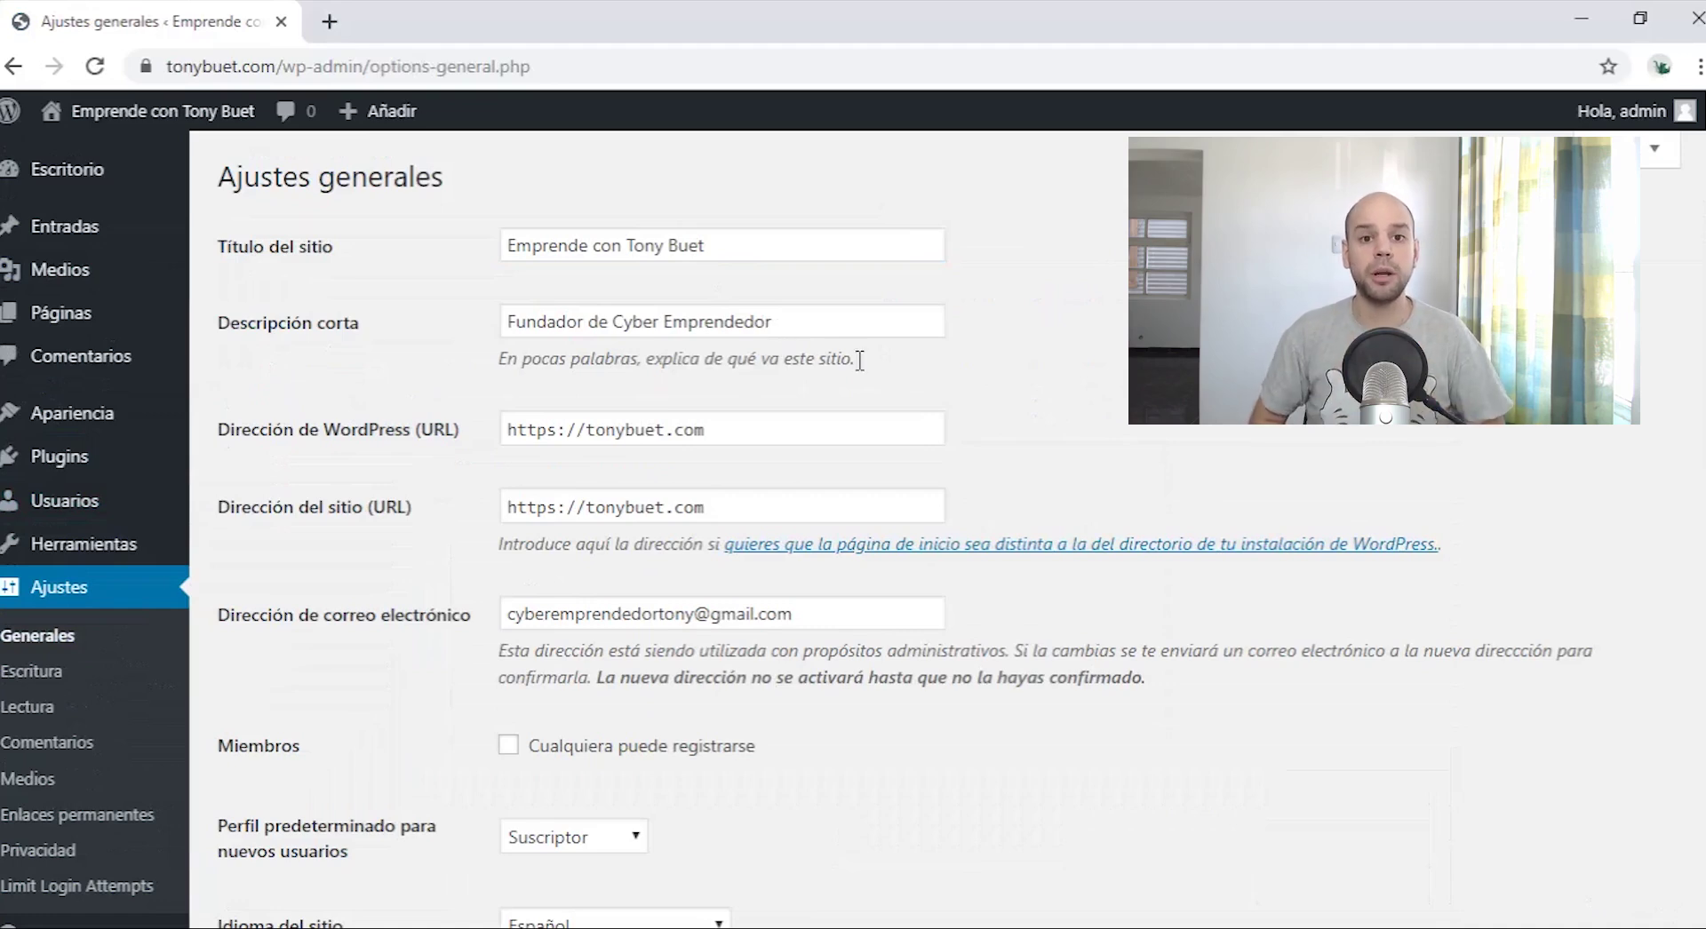
{"action": "scroll", "coordinate": [793, 442], "scroll_direction": "down", "scroll_amount": 2}
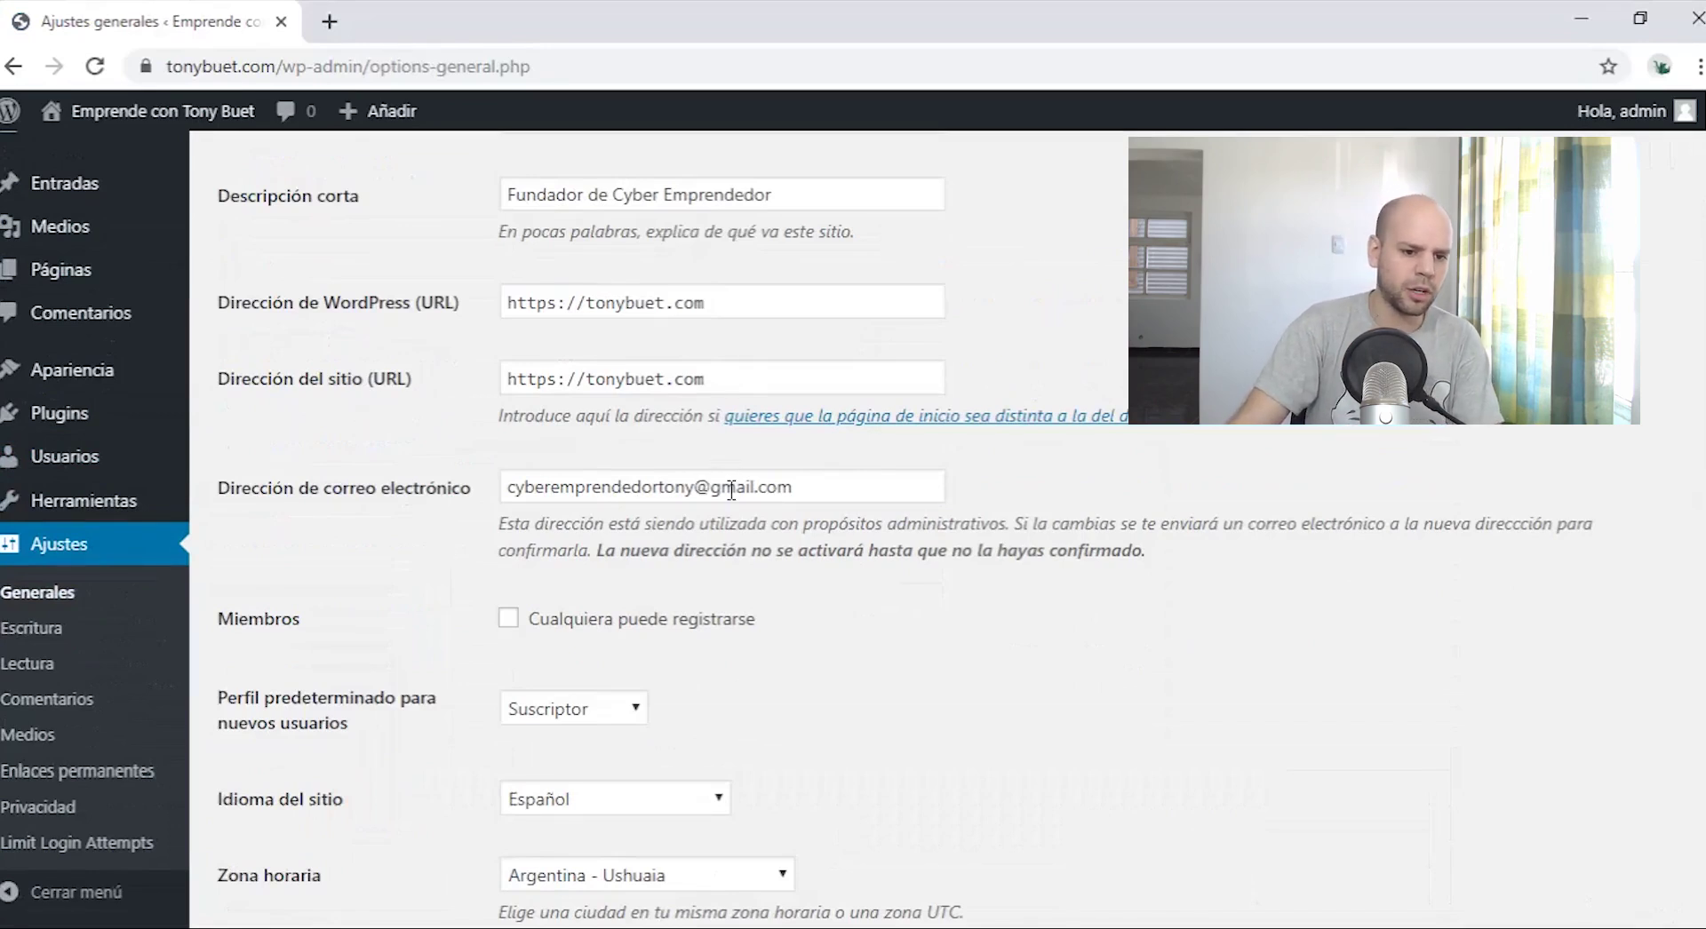
{"action": "scroll", "coordinate": [731, 484], "scroll_direction": "down", "scroll_amount": 1}
{"action": "scroll", "coordinate": [778, 482], "scroll_direction": "down", "scroll_amount": 10}
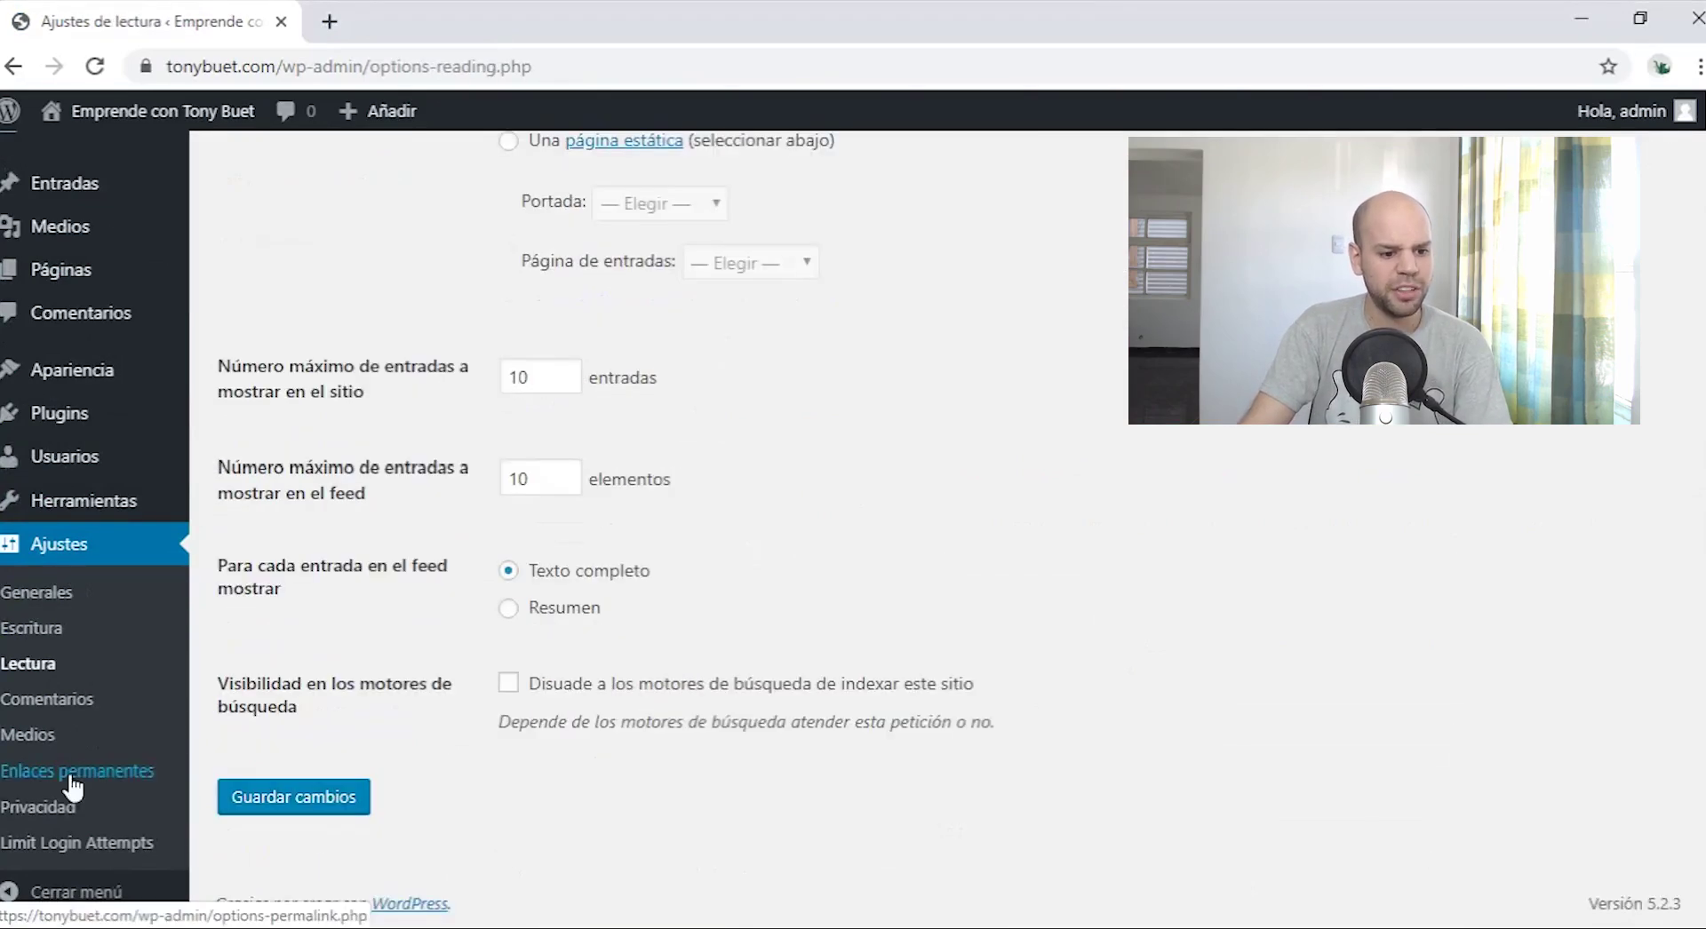
Step: Open the permalink settings, choose the Simple structure and highlight its sample URL
{"action": "left_click", "coordinate": [73, 775]}
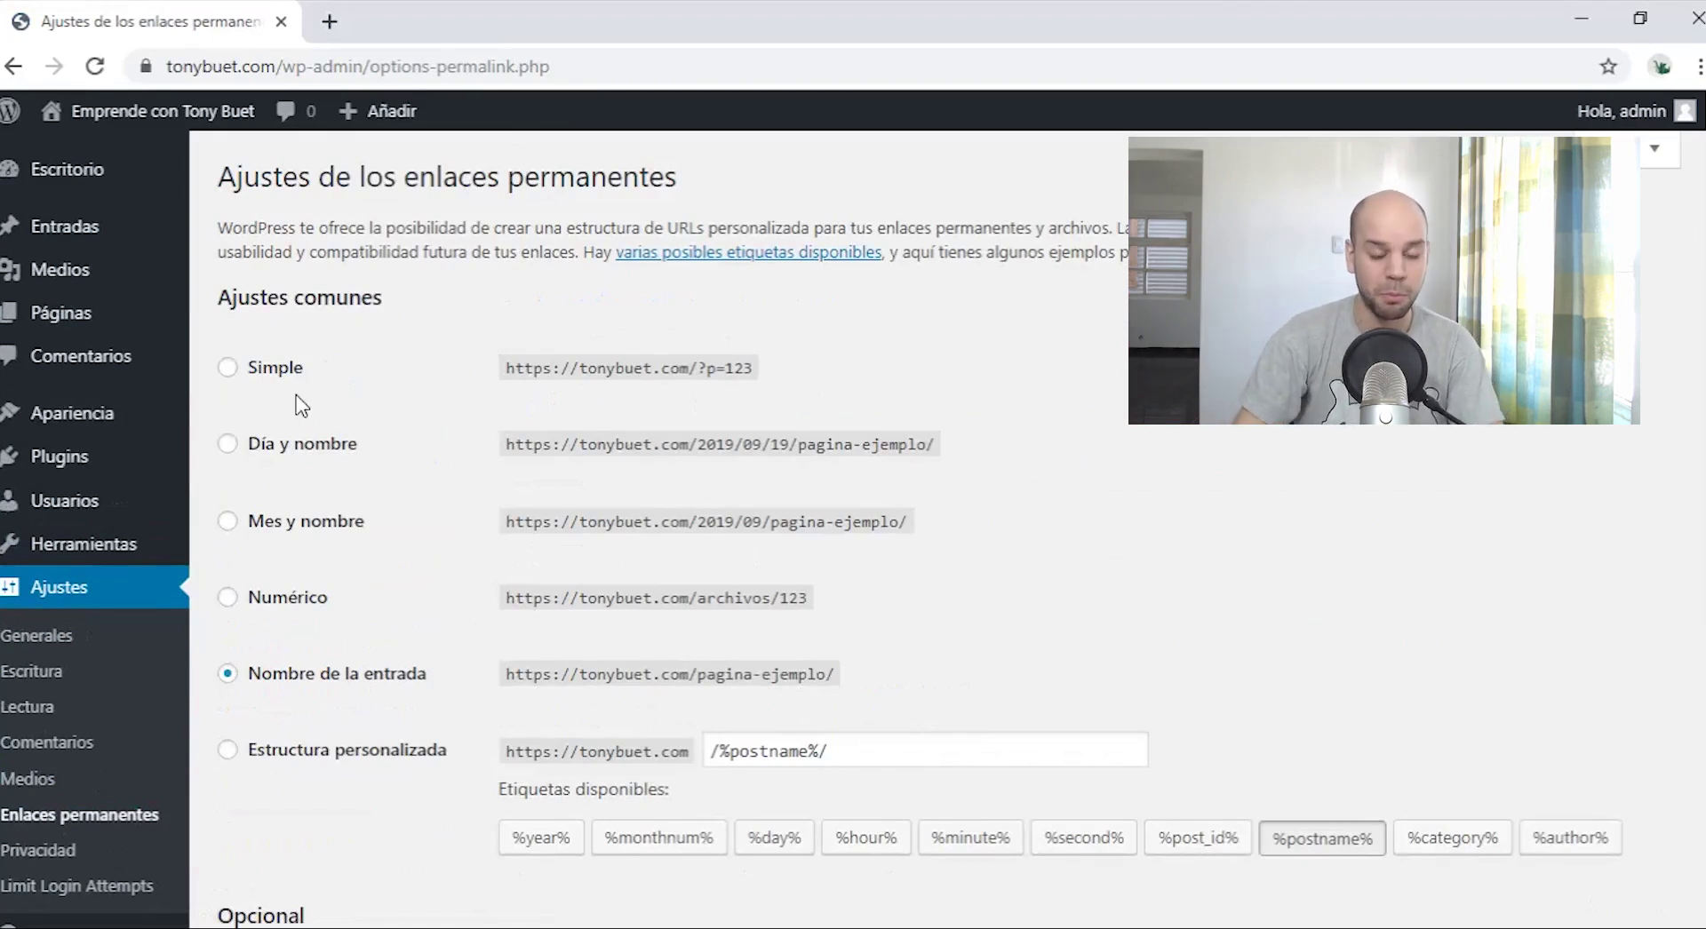
{"action": "left_click", "coordinate": [278, 370]}
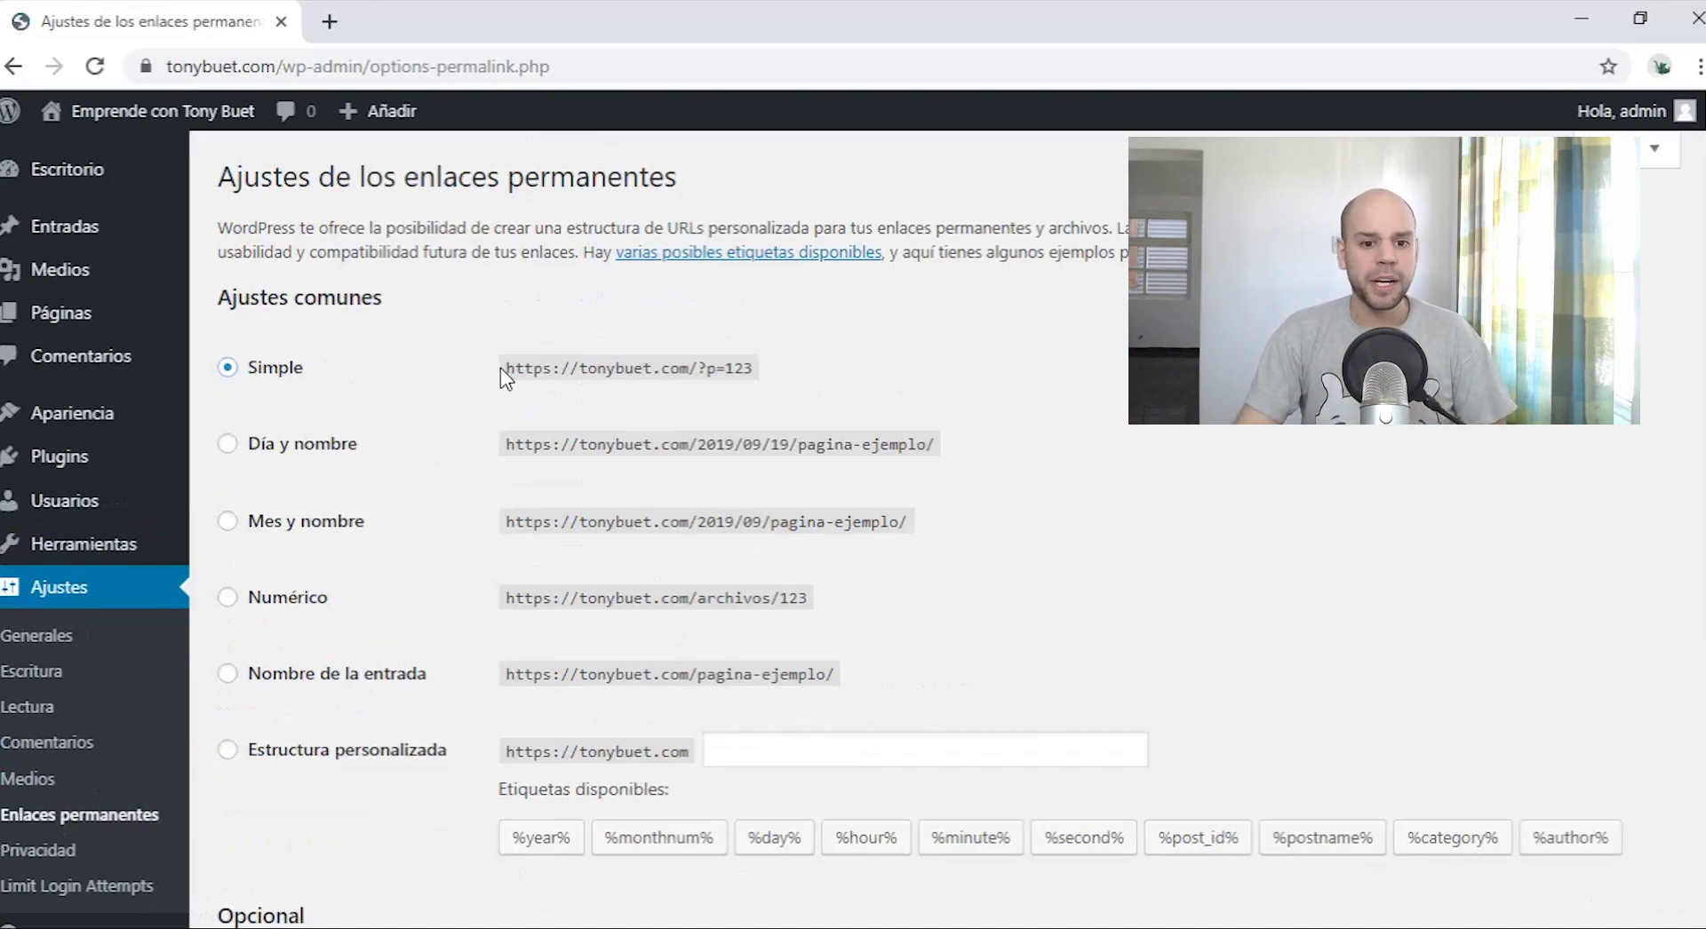
{"action": "left_click_drag", "start_coordinate": [504, 368], "coordinate": [662, 368]}
{"action": "left_click_drag", "start_coordinate": [770, 375], "coordinate": [770, 375]}
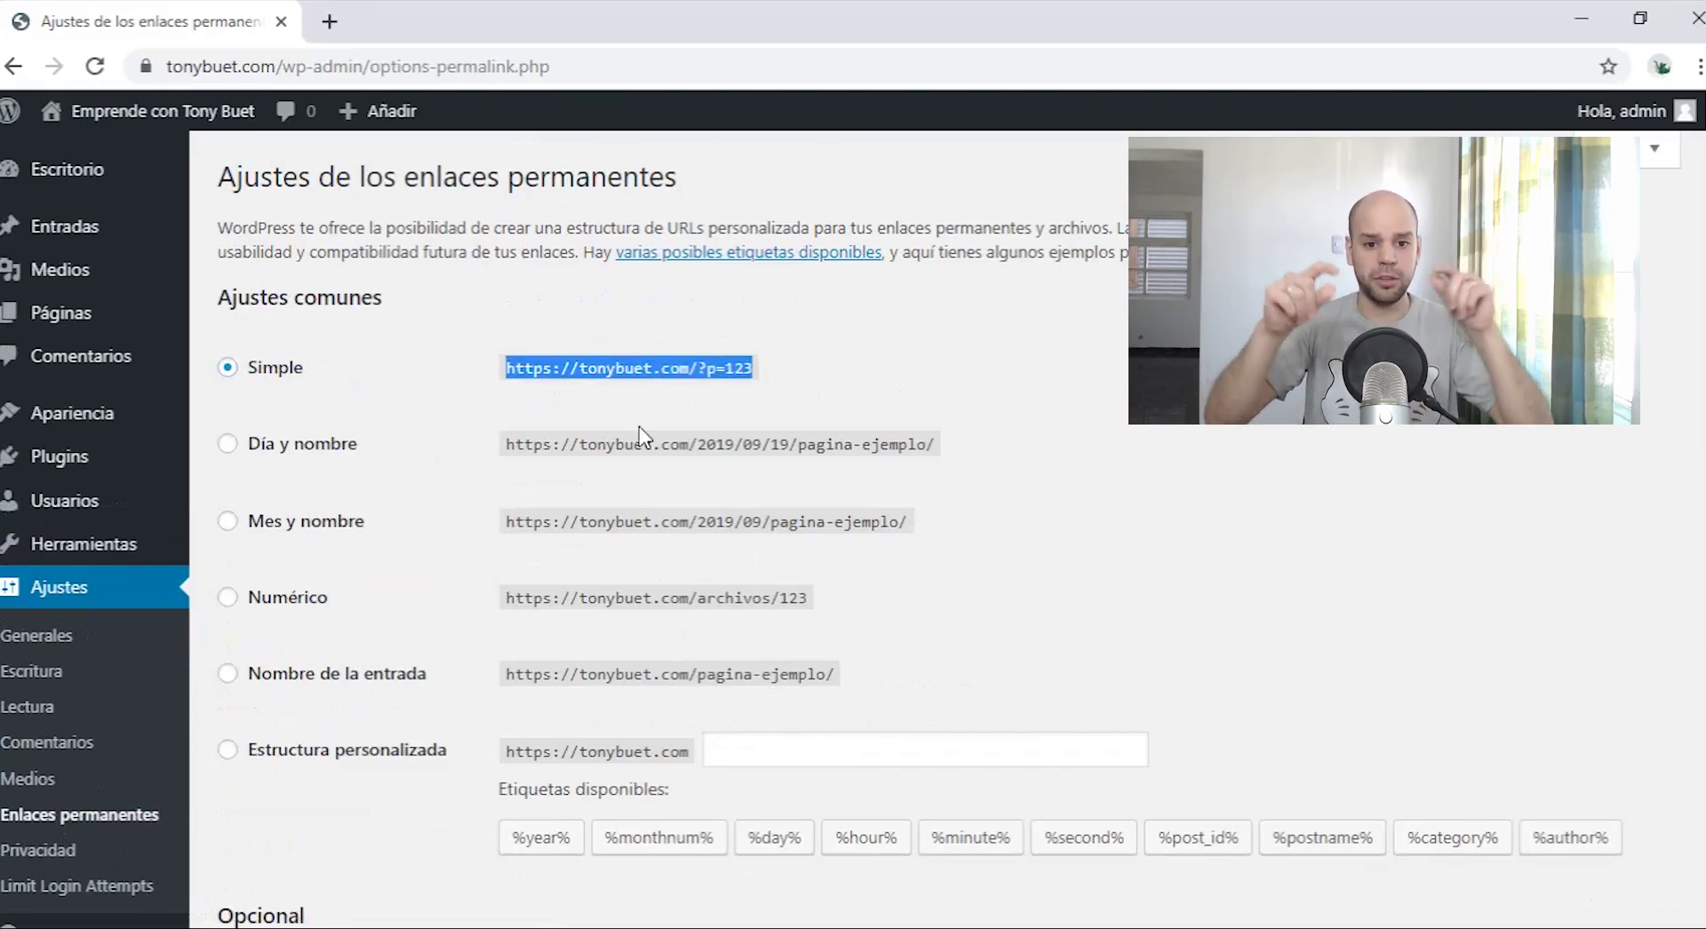
Step: Choose the Nombre de la entrada permalink structure, highlight the page name in its sample URL, and save the changes
{"action": "left_click", "coordinate": [684, 676]}
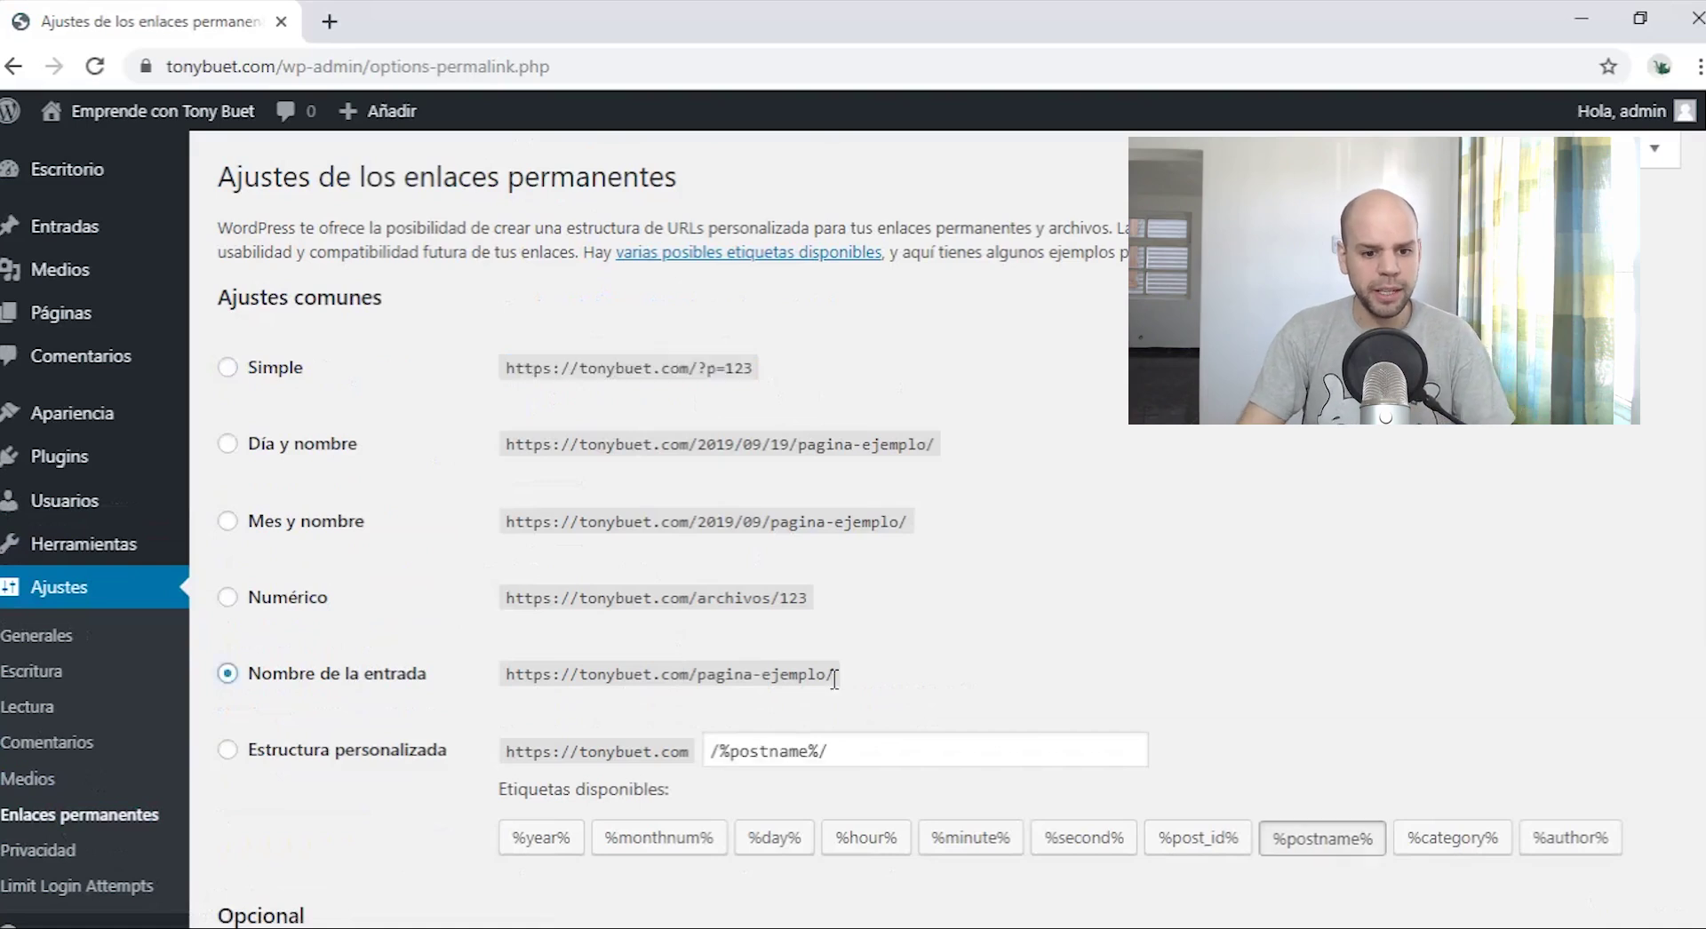
{"action": "double_click", "coordinate": [785, 680]}
{"action": "left_click", "coordinate": [762, 674]}
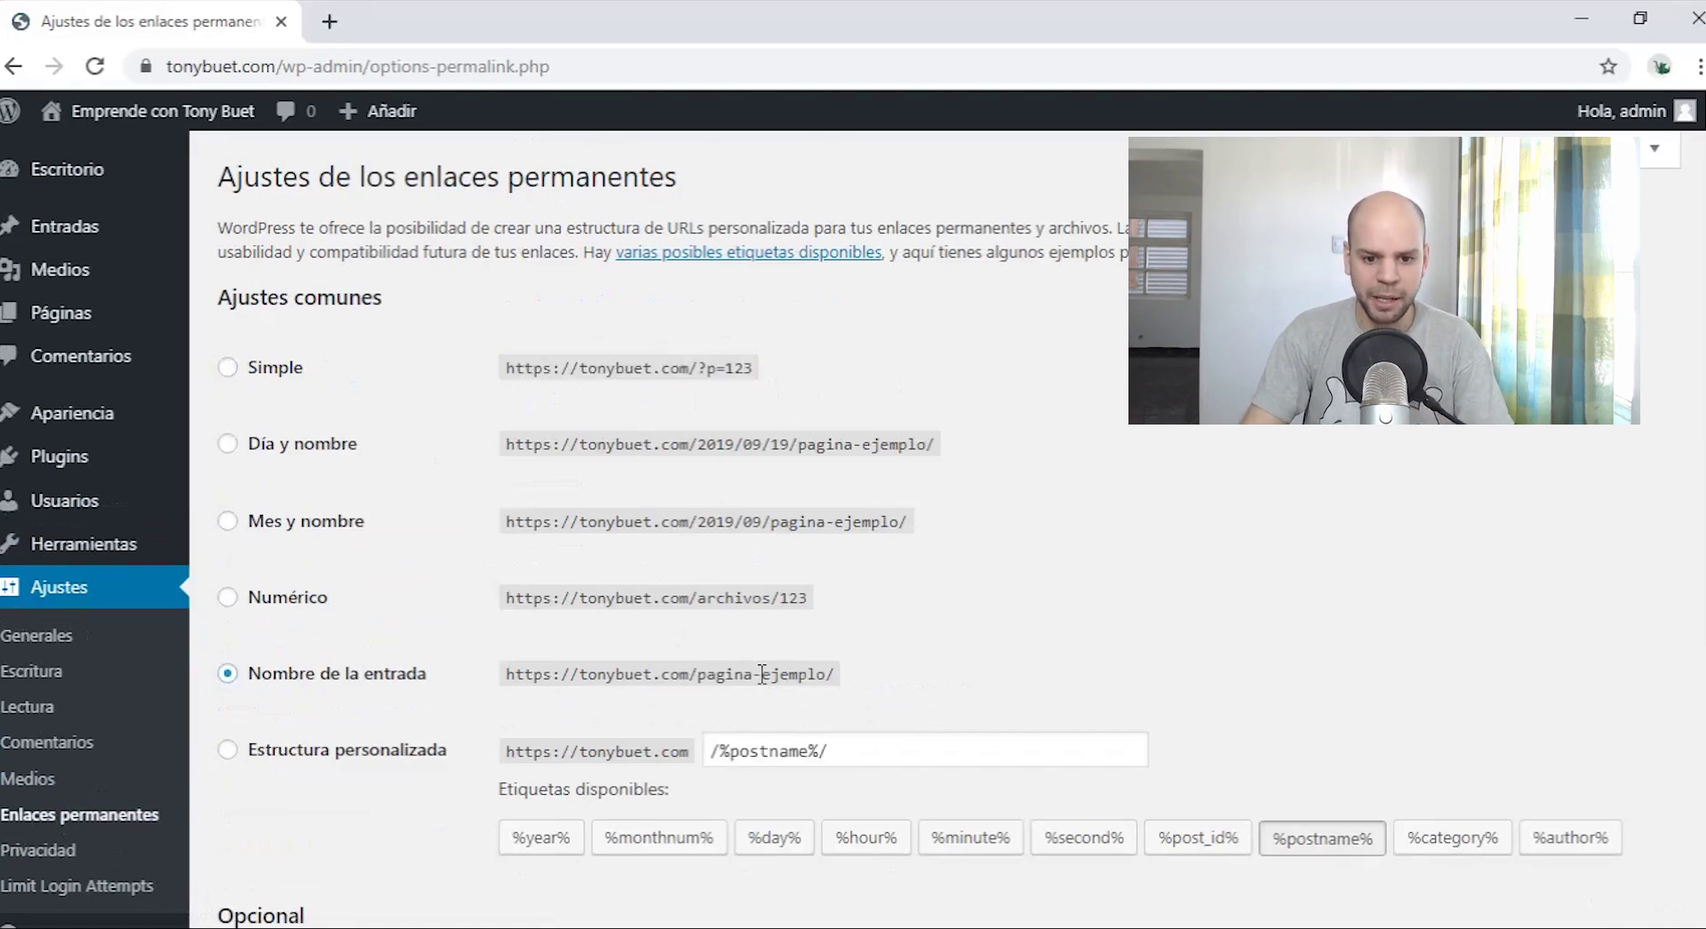
{"action": "double_click", "coordinate": [762, 675]}
{"action": "left_click_drag", "start_coordinate": [761, 675], "coordinate": [829, 669]}
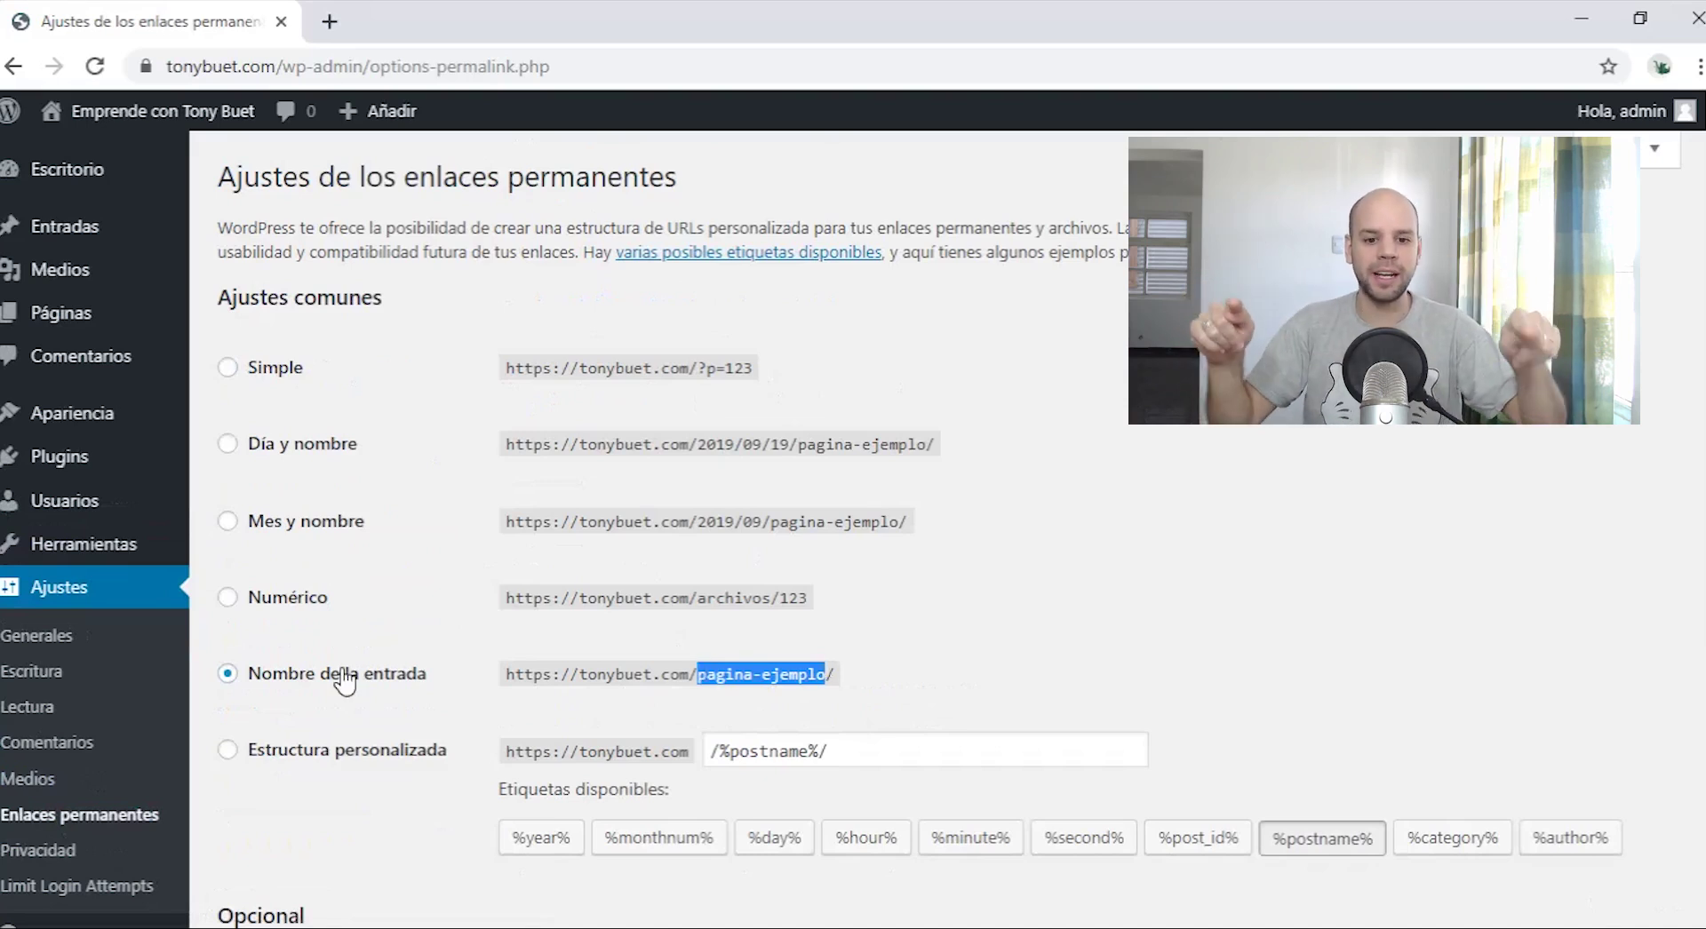
{"action": "left_click", "coordinate": [260, 684]}
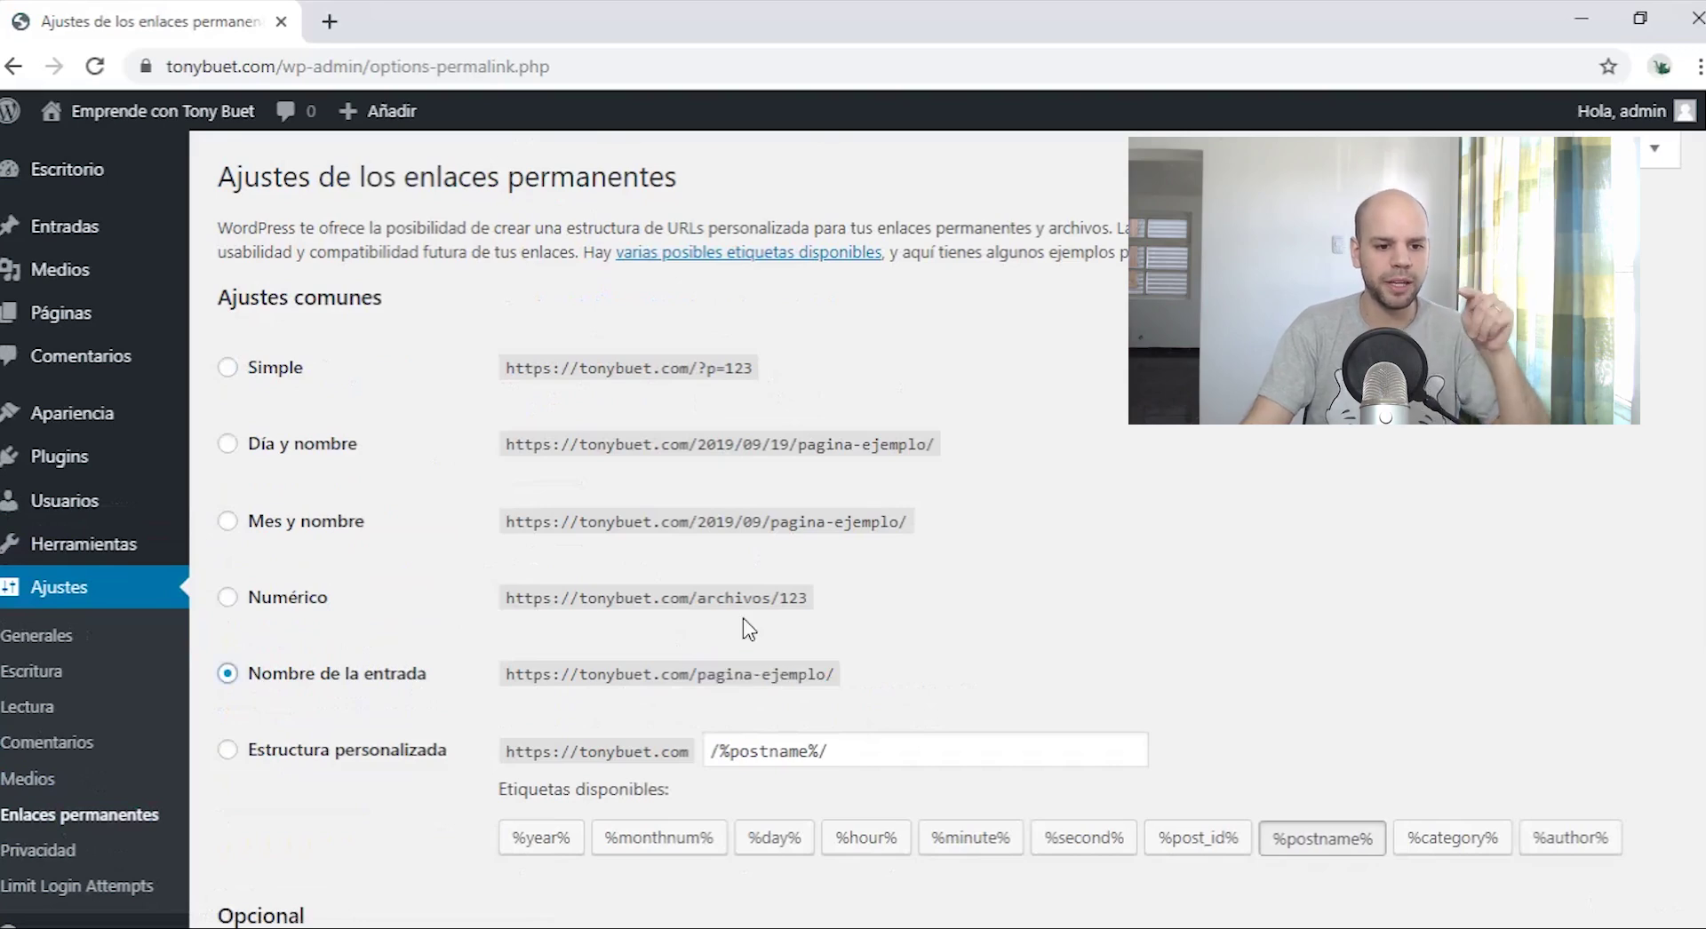
{"action": "scroll", "coordinate": [557, 622], "scroll_direction": "down", "scroll_amount": 5}
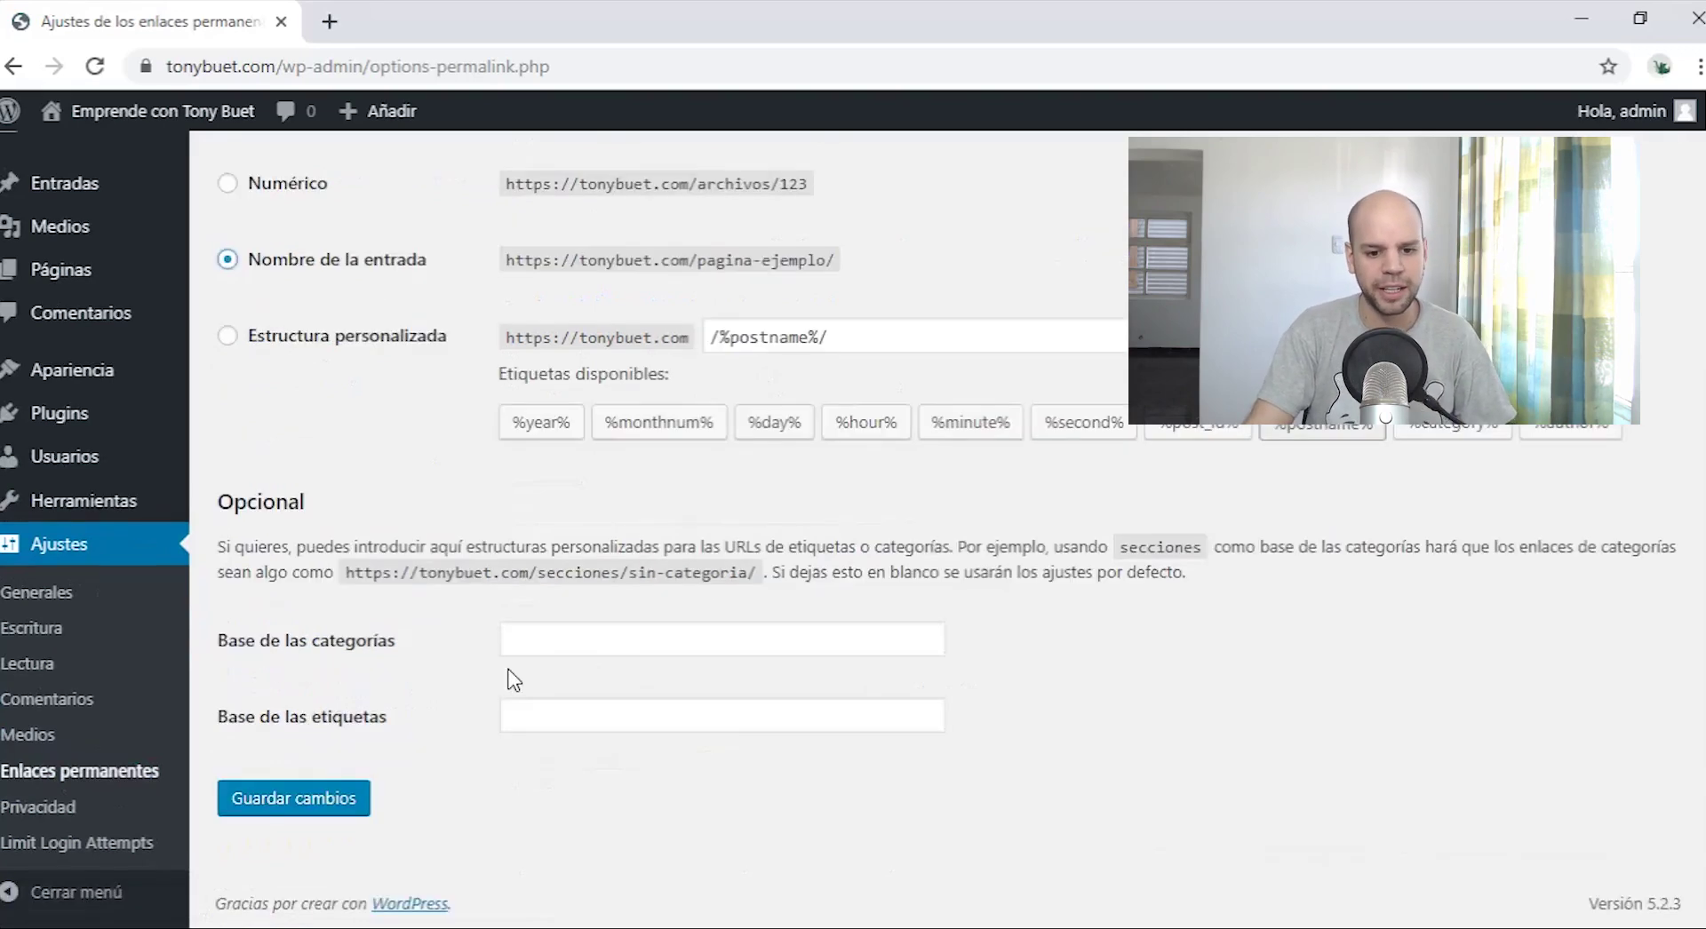
{"action": "left_click", "coordinate": [321, 804]}
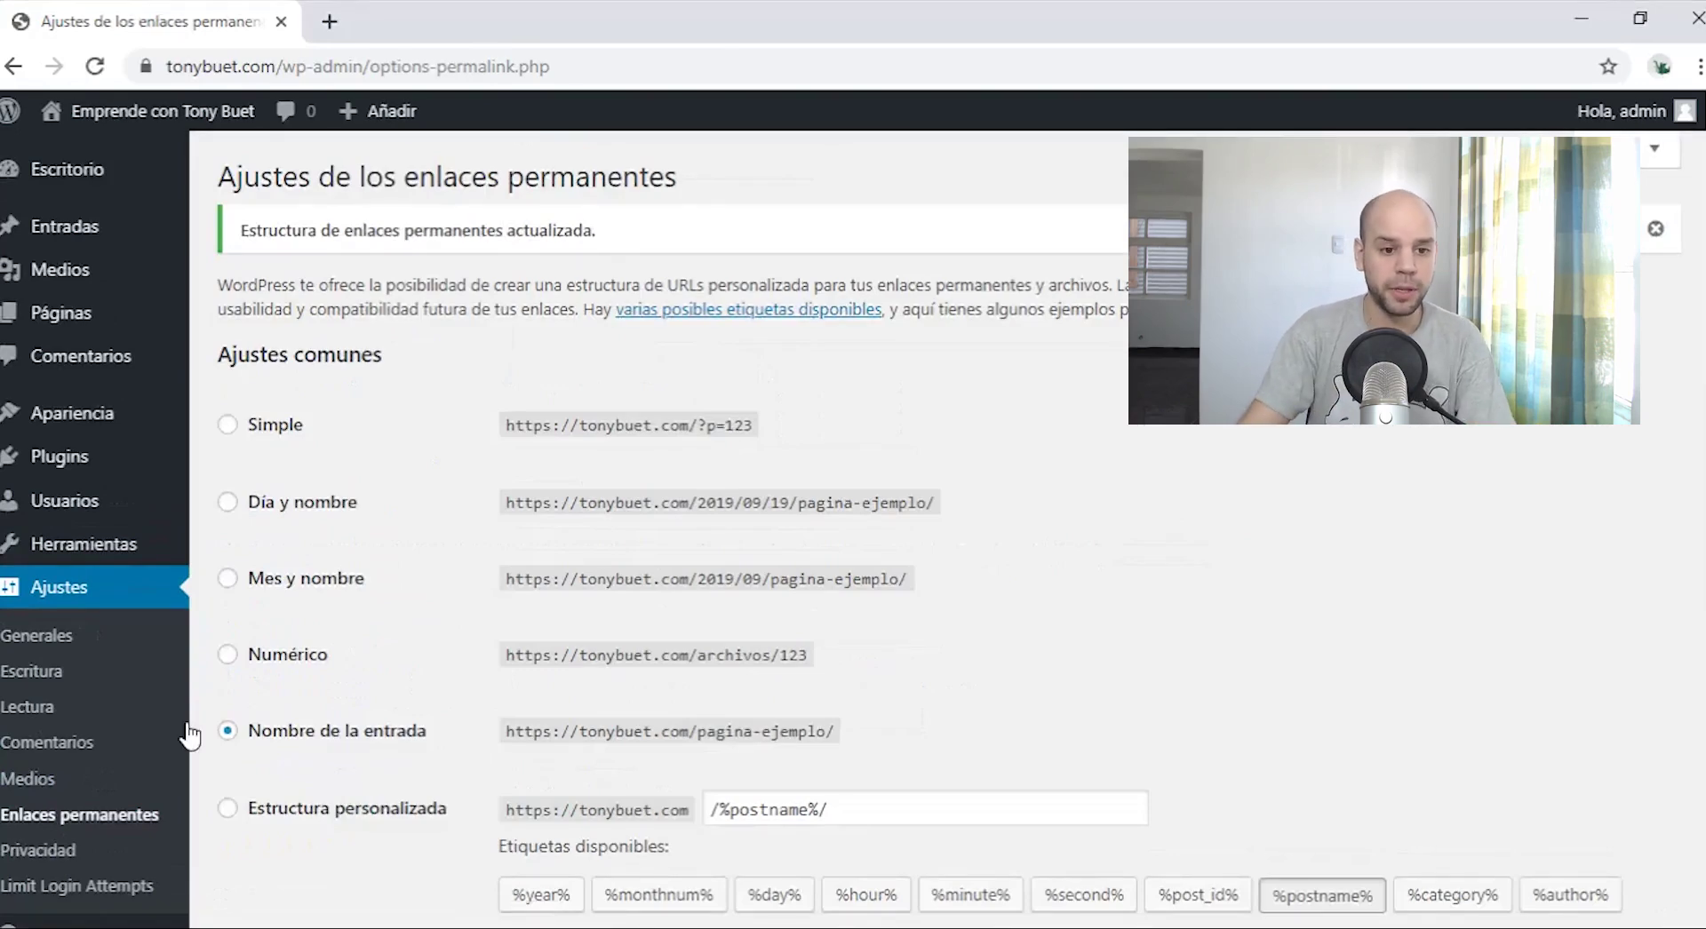
Step: Show the list of installed plugins
{"action": "scroll", "coordinate": [190, 735], "scroll_direction": "down", "scroll_amount": 5}
{"action": "left_click", "coordinate": [28, 815]}
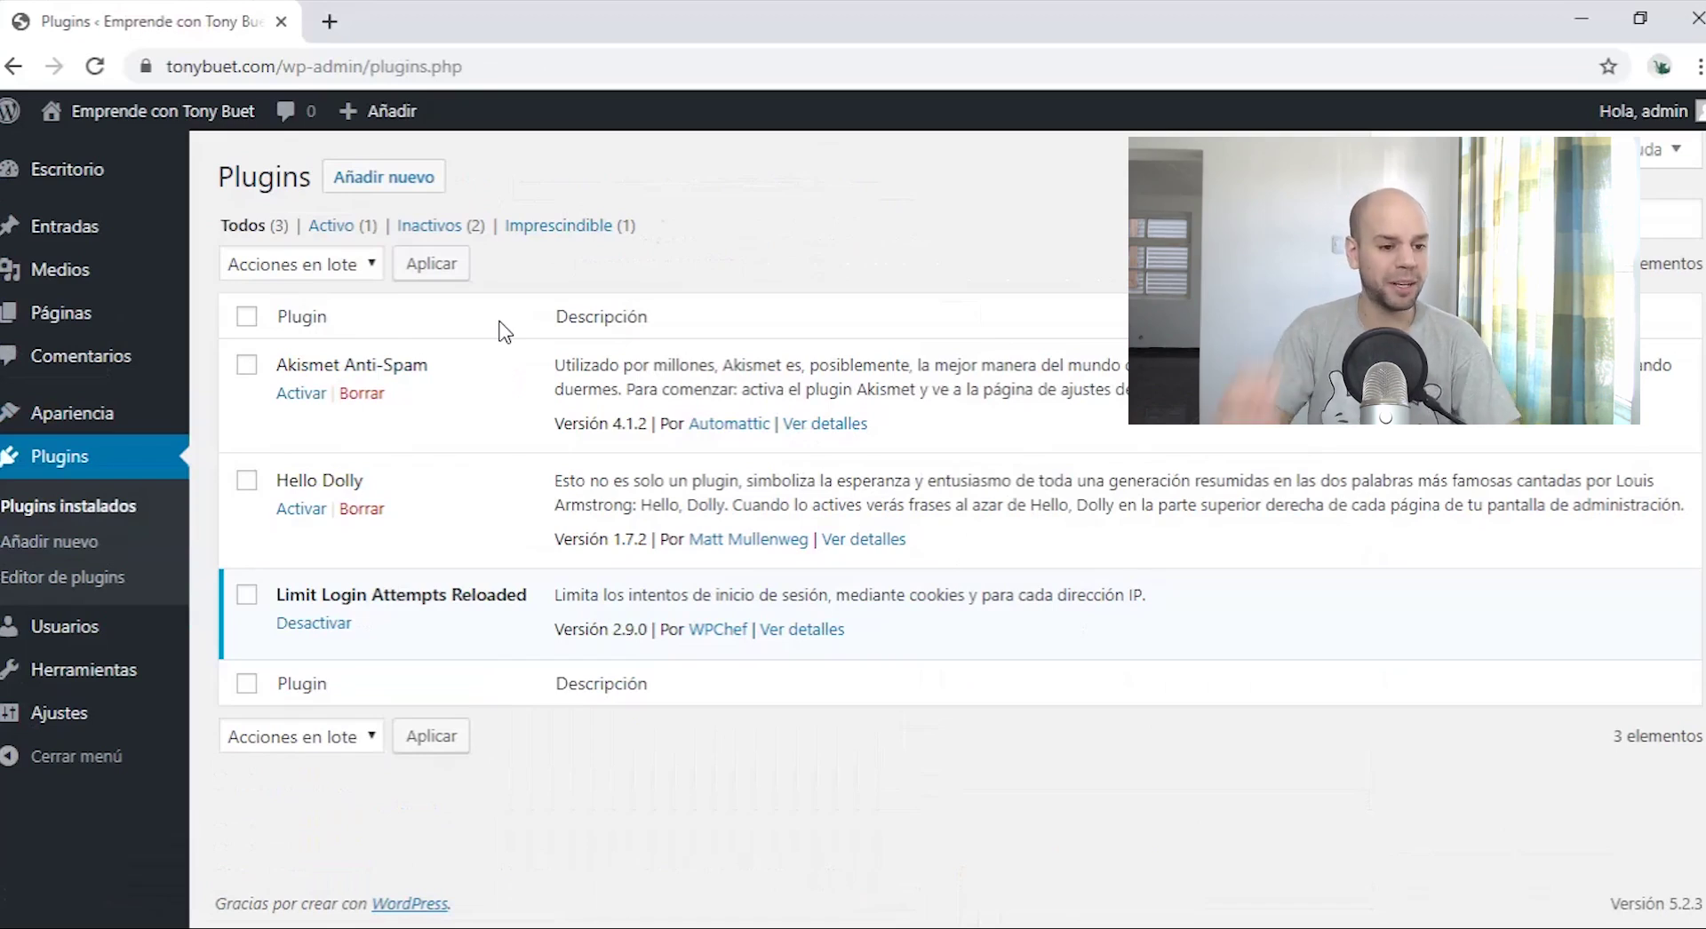
Step: Search Google Images for "TB png" in a new tab and preview the Tb Logos result from logolynx.com
{"action": "left_click", "coordinate": [329, 21]}
{"action": "type", "text": "goog"}
{"action": "key", "text": "Return"}
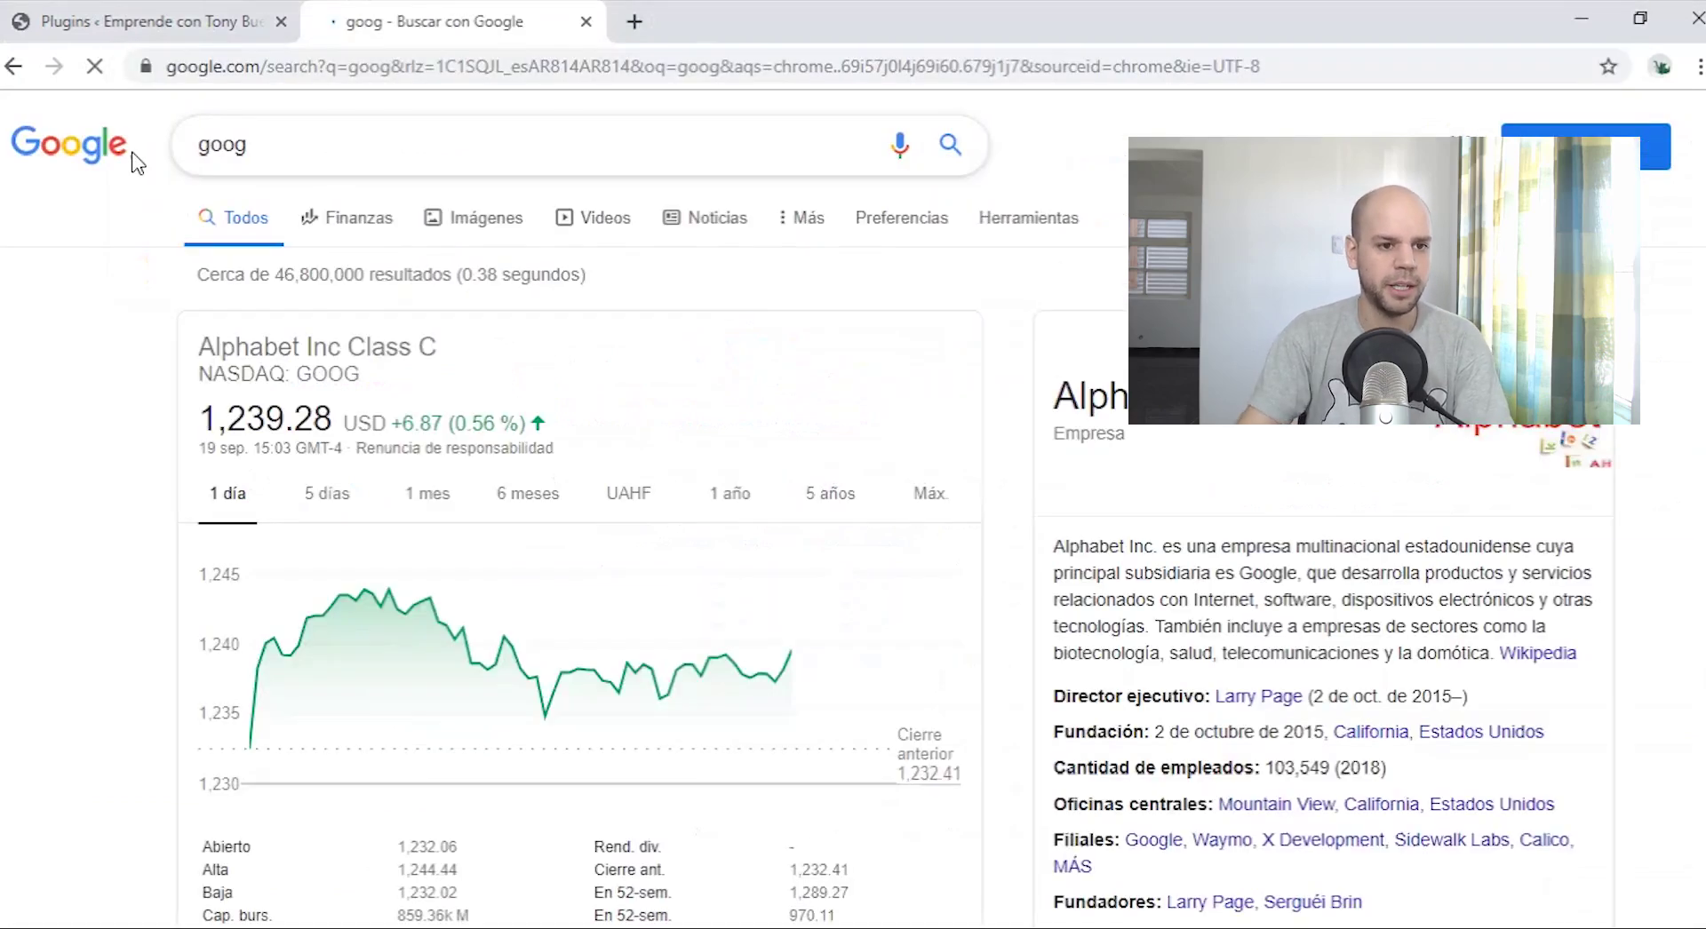
{"action": "double_click", "coordinate": [183, 152]}
{"action": "type", "text": "TB"}
{"action": "key", "text": "Return"}
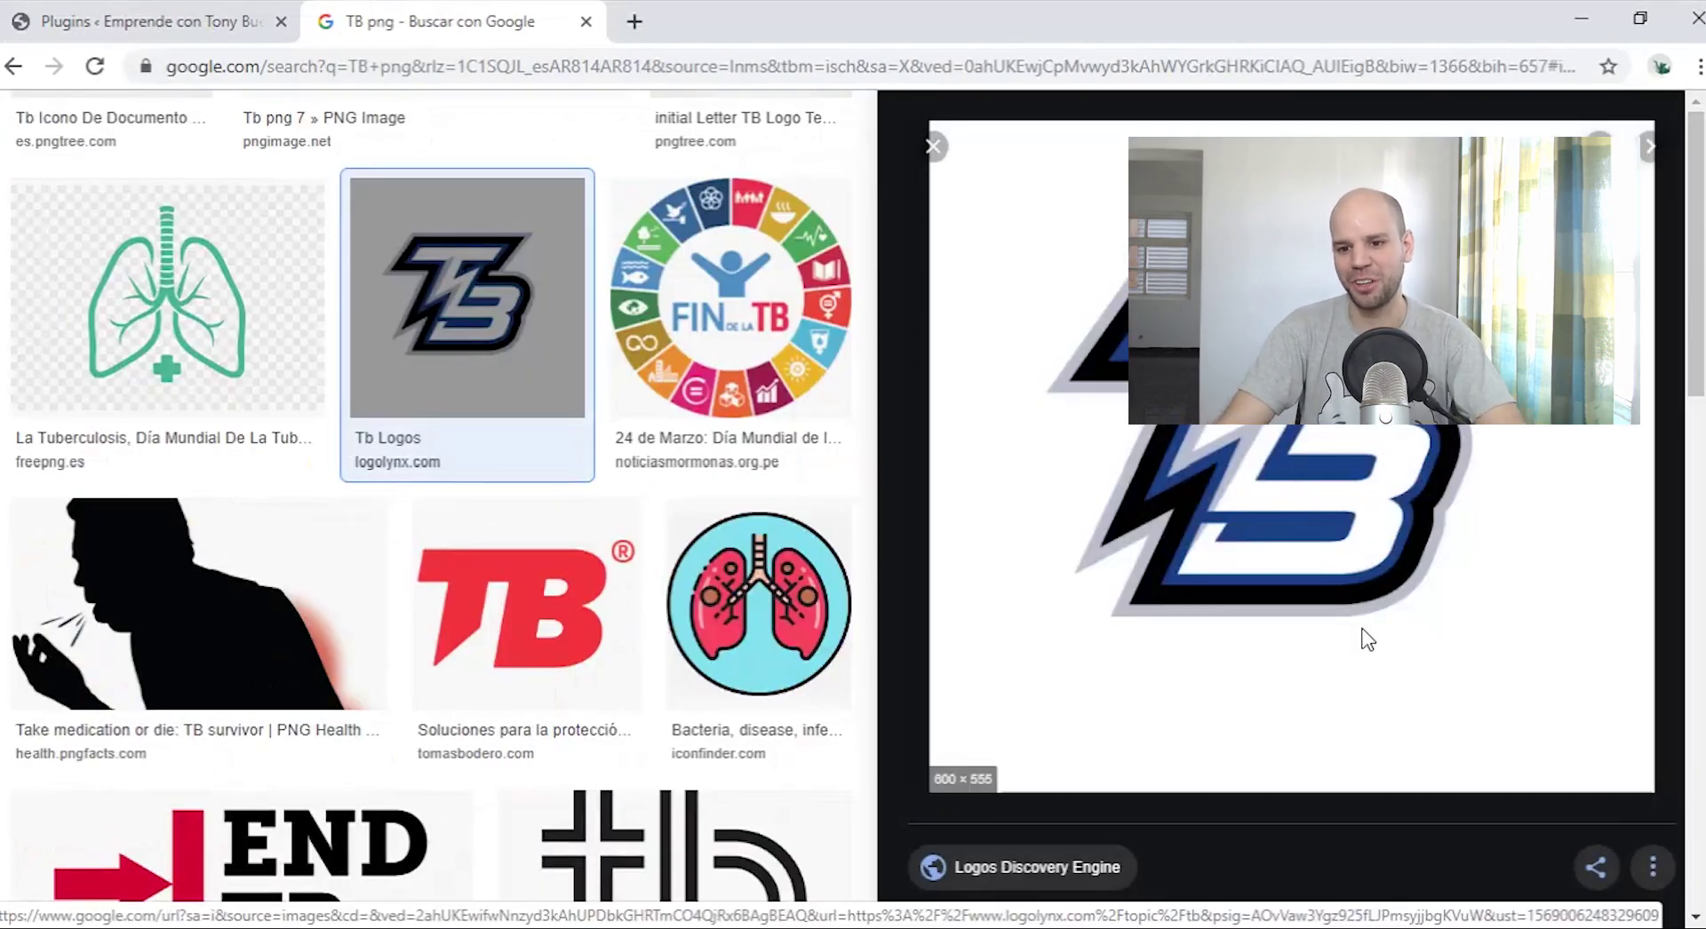
Step: Save the previewed TB logo as a PNG image in the Descargas folder under its suggested file name
{"action": "right_click", "coordinate": [1186, 471]}
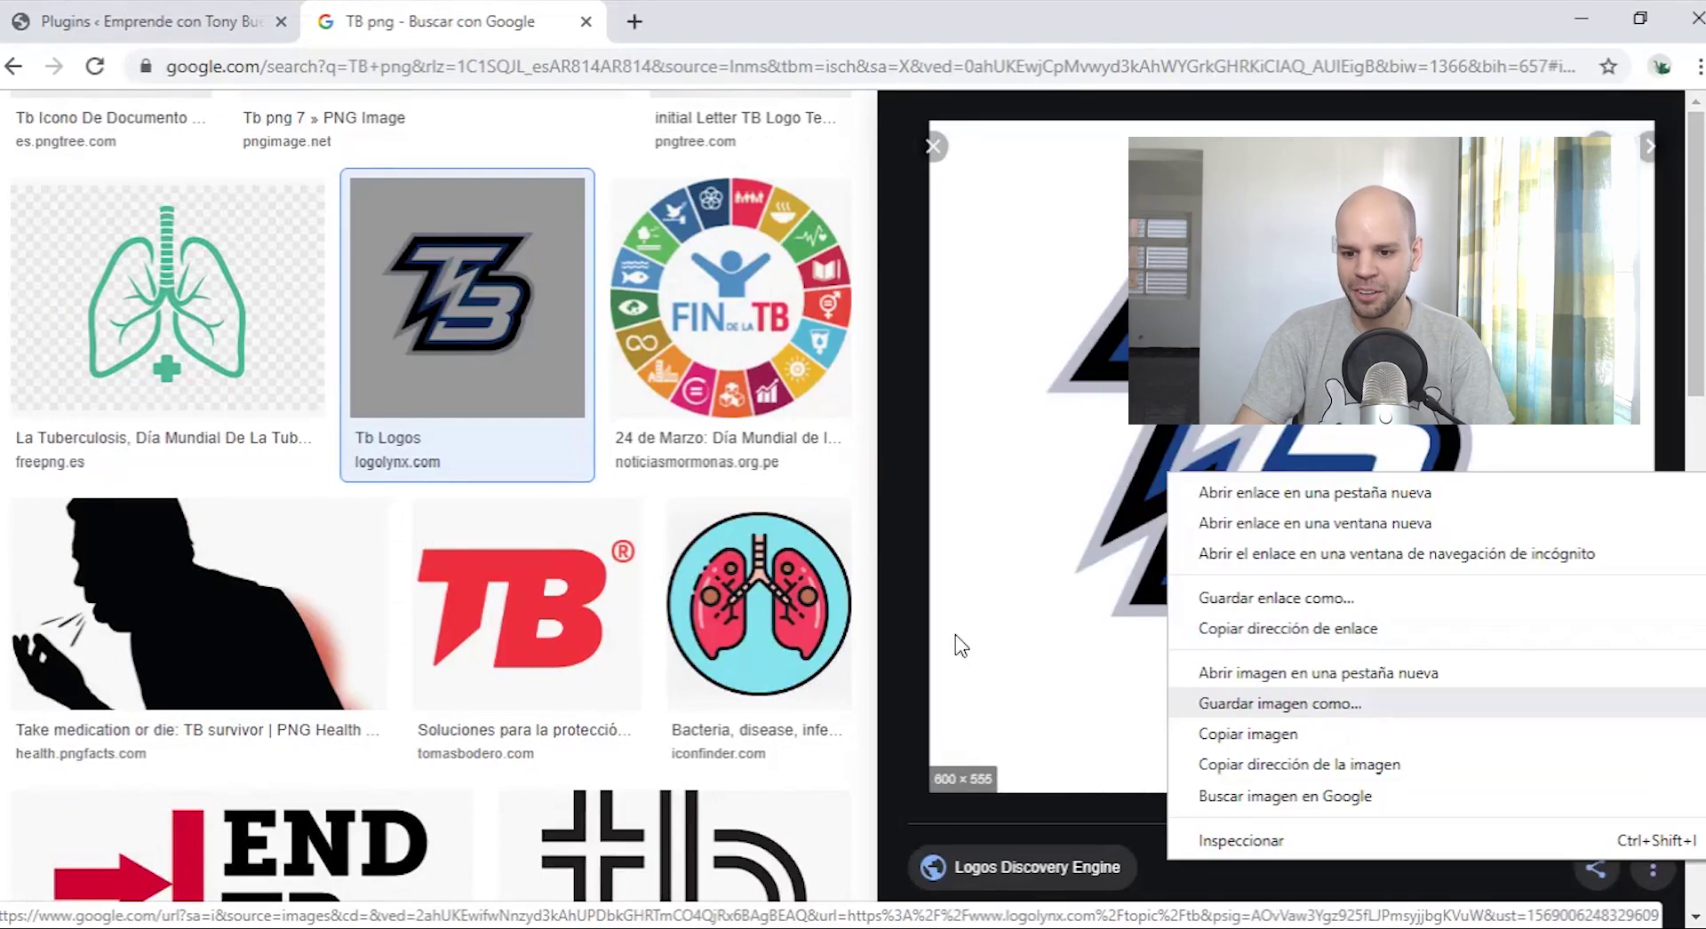
{"action": "left_click", "coordinate": [1243, 701]}
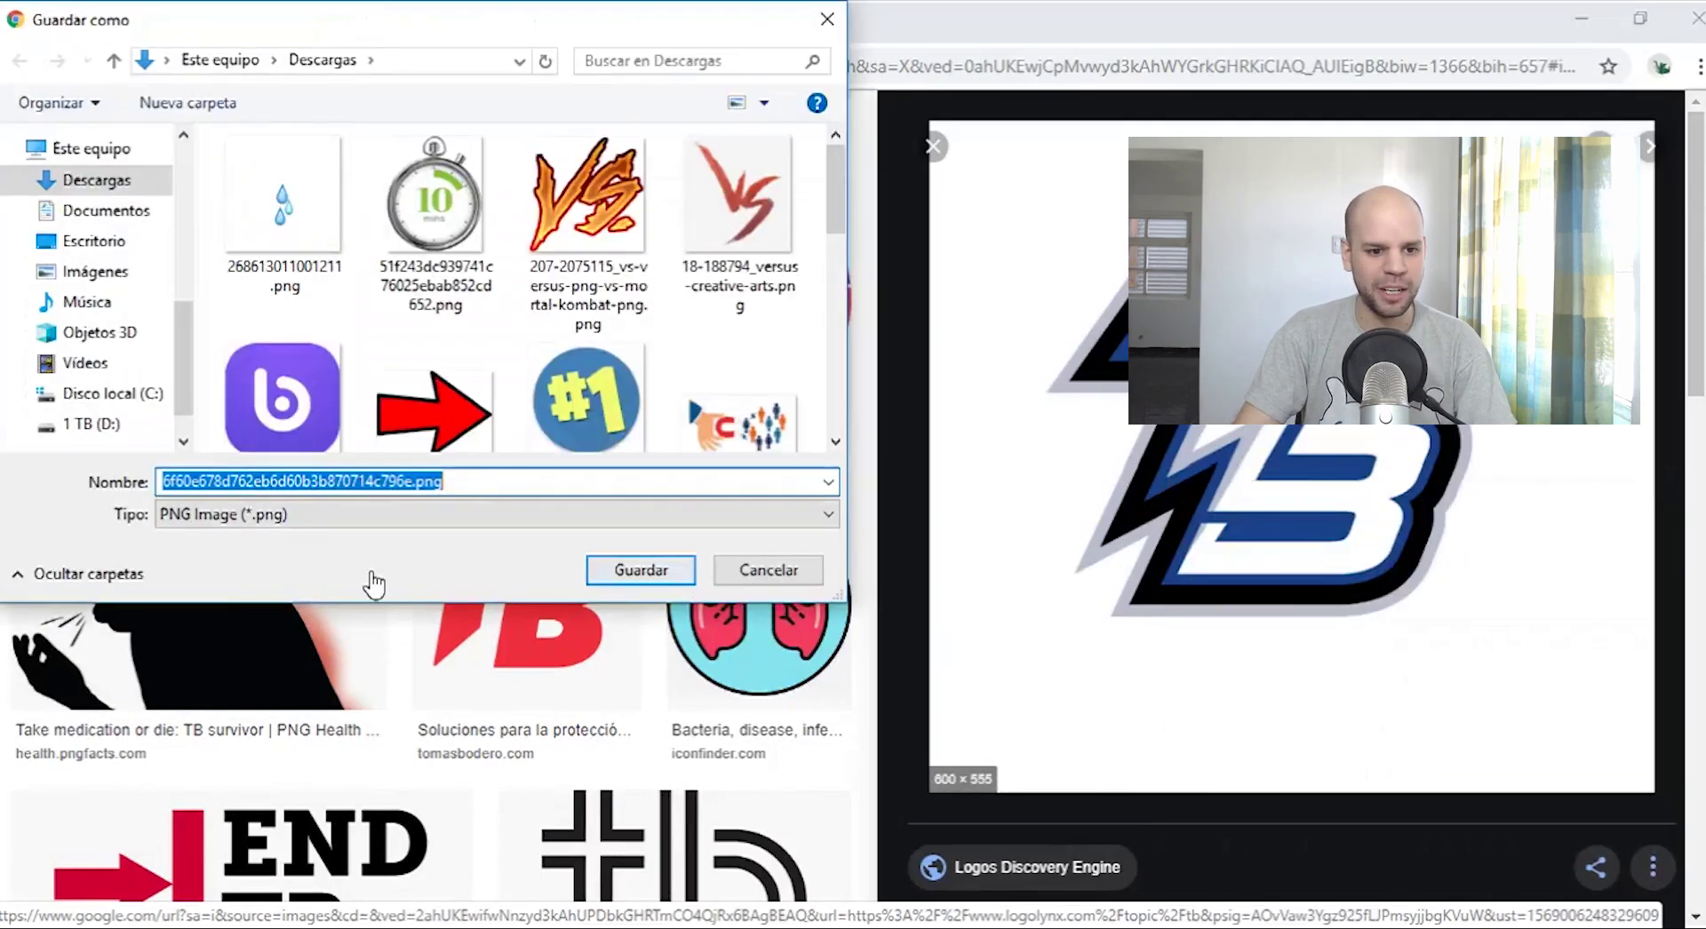
{"action": "key", "text": "Return"}
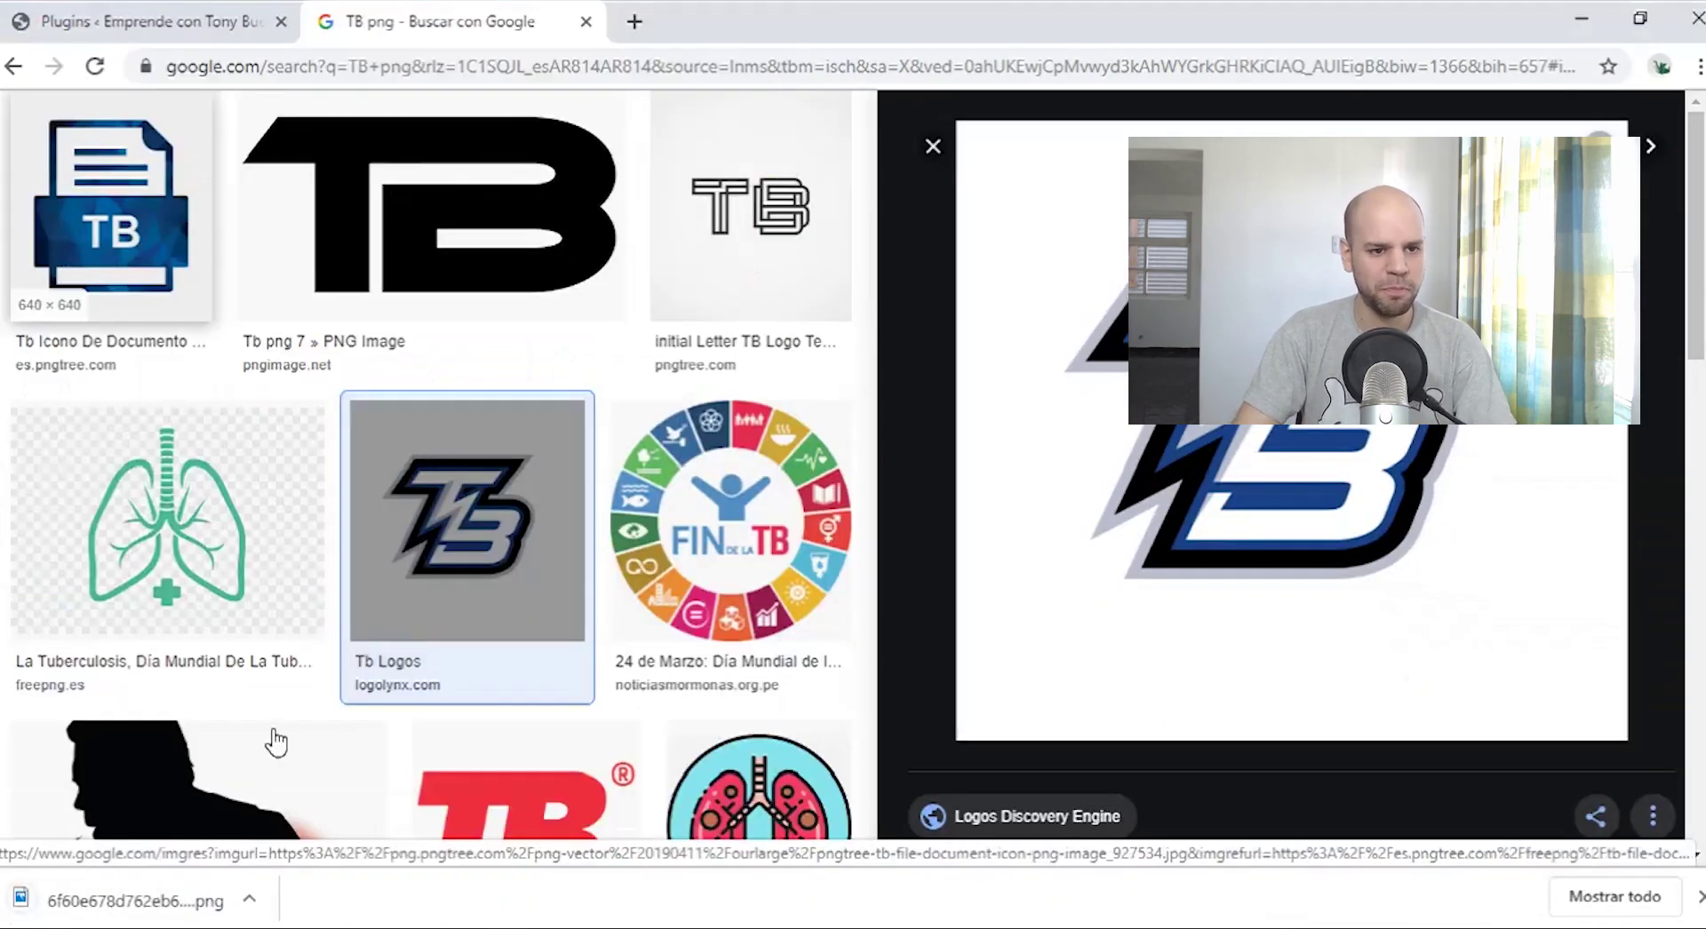
Step: View the site's public home page in a new tab and return to the WordPress admin
{"action": "left_click", "coordinate": [151, 21]}
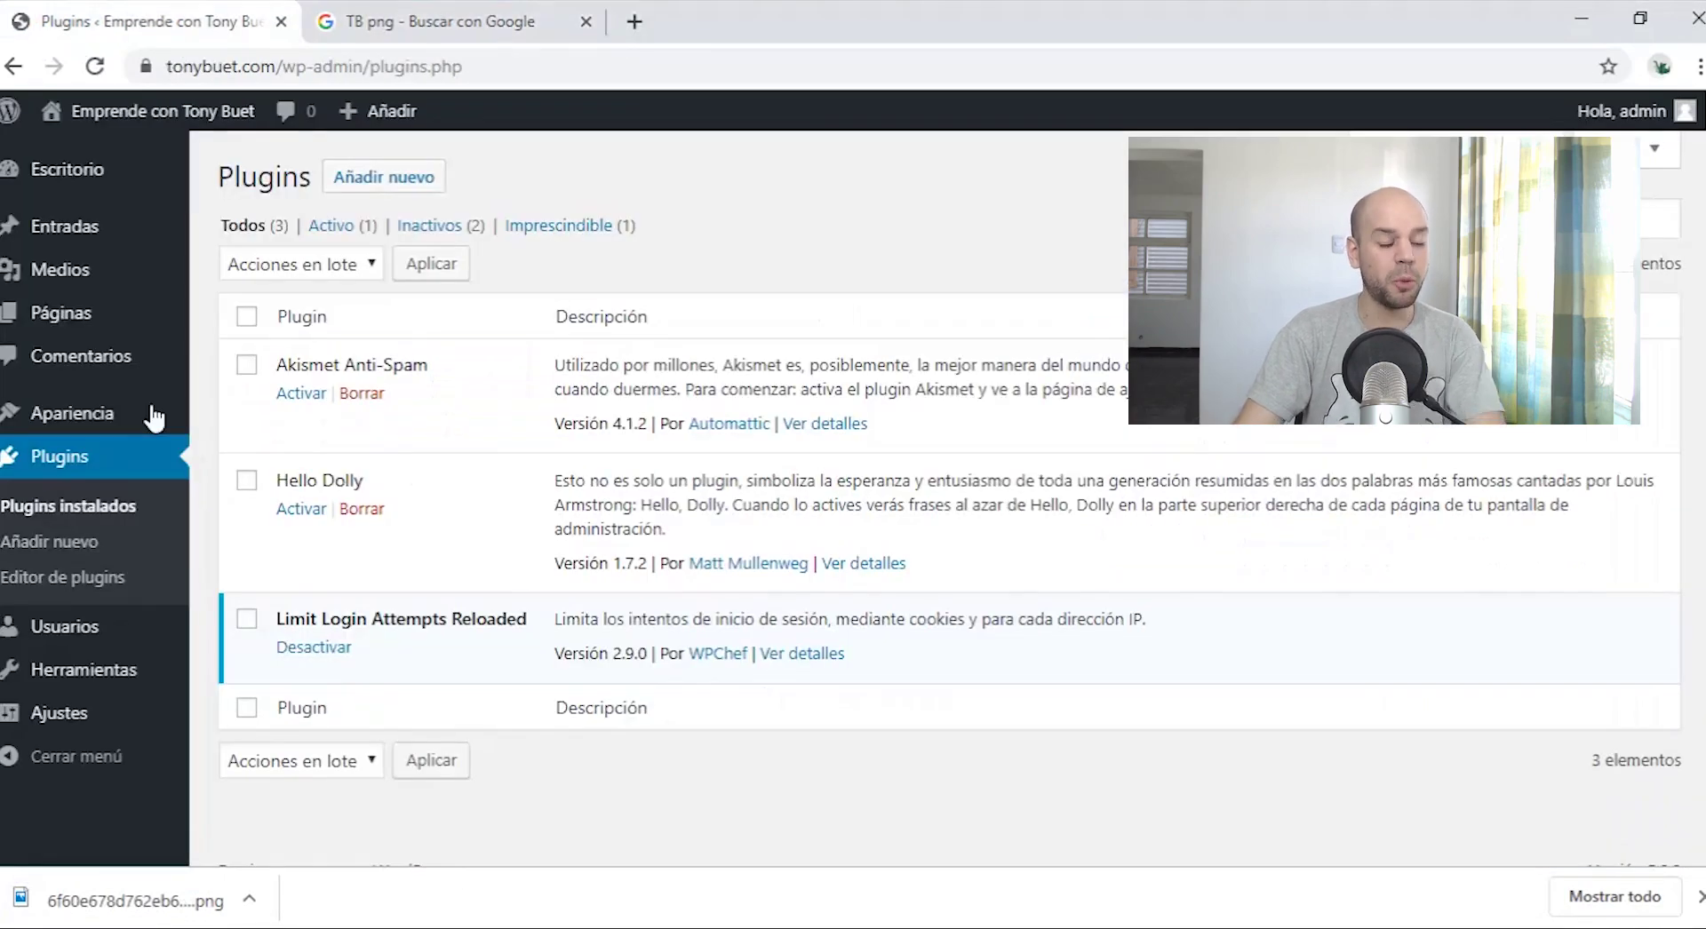
{"action": "left_click", "coordinate": [630, 29]}
{"action": "type", "text": "tonybuet.com"}
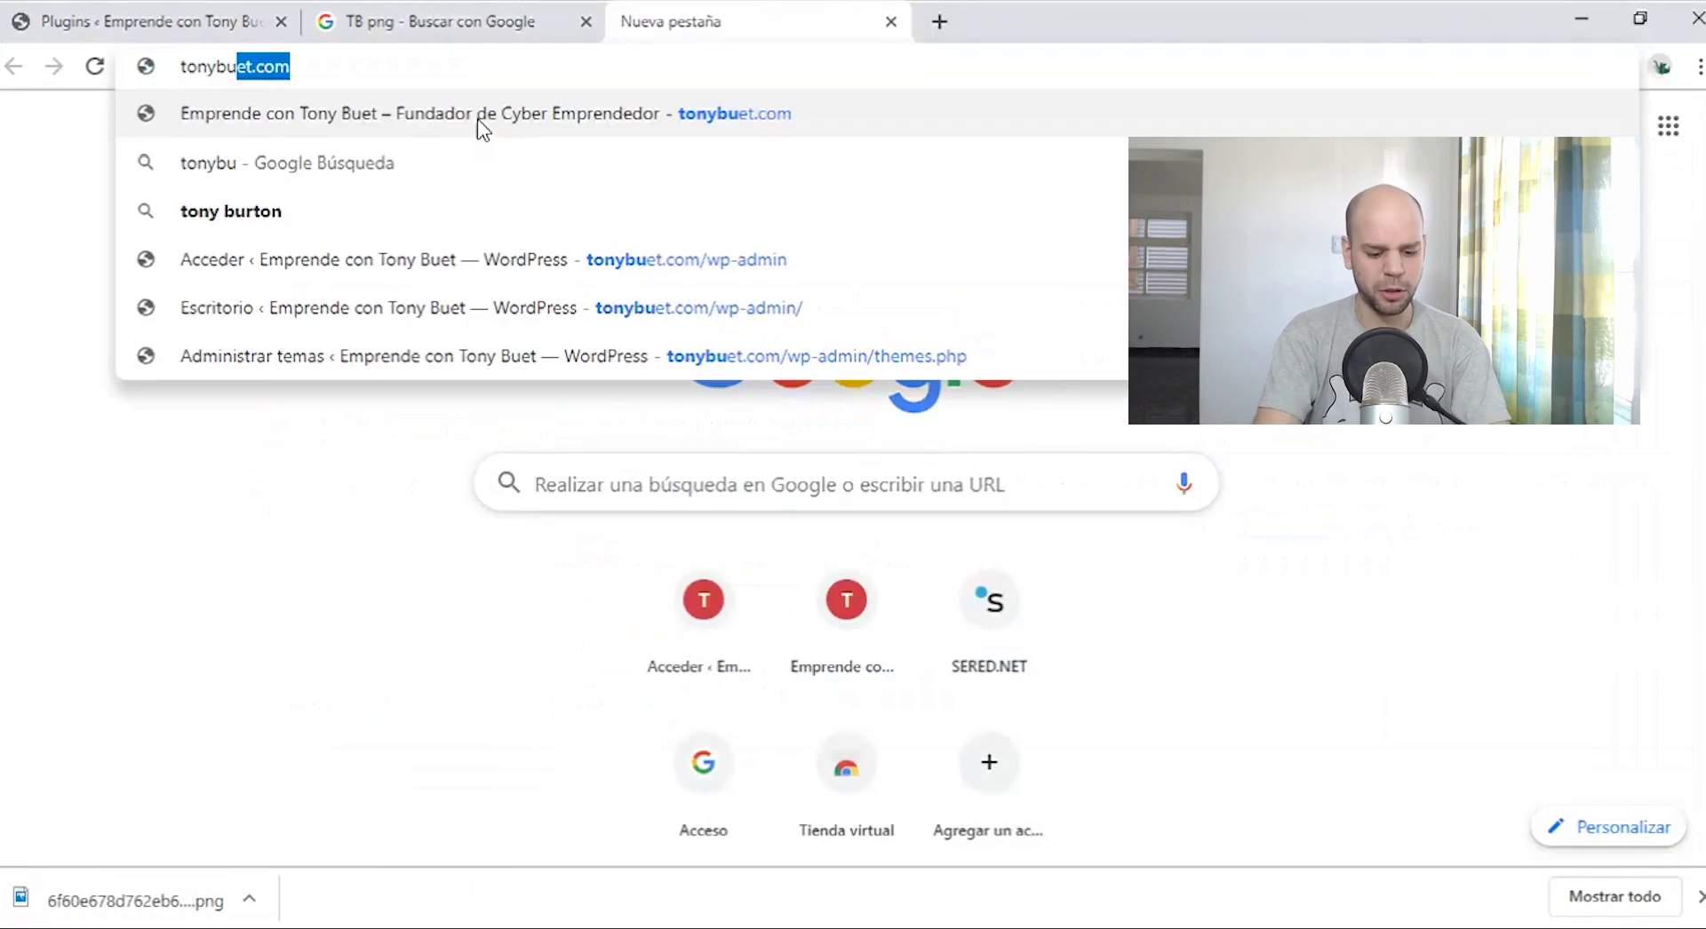
{"action": "left_click", "coordinate": [482, 129]}
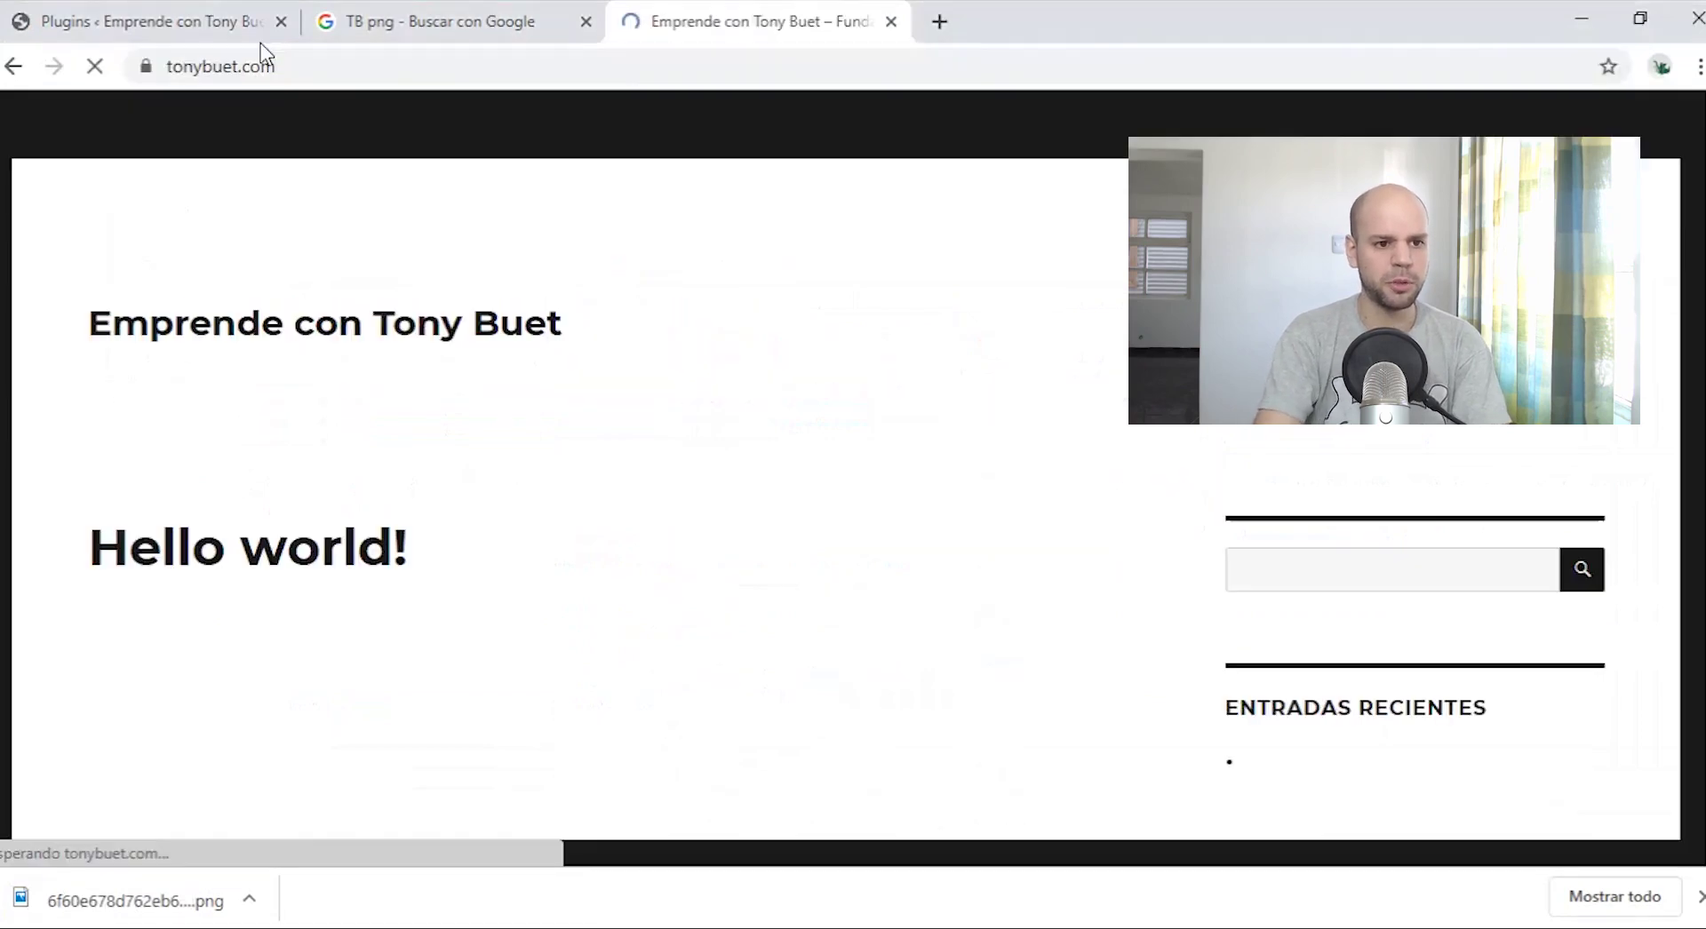
{"action": "left_click", "coordinate": [164, 29]}
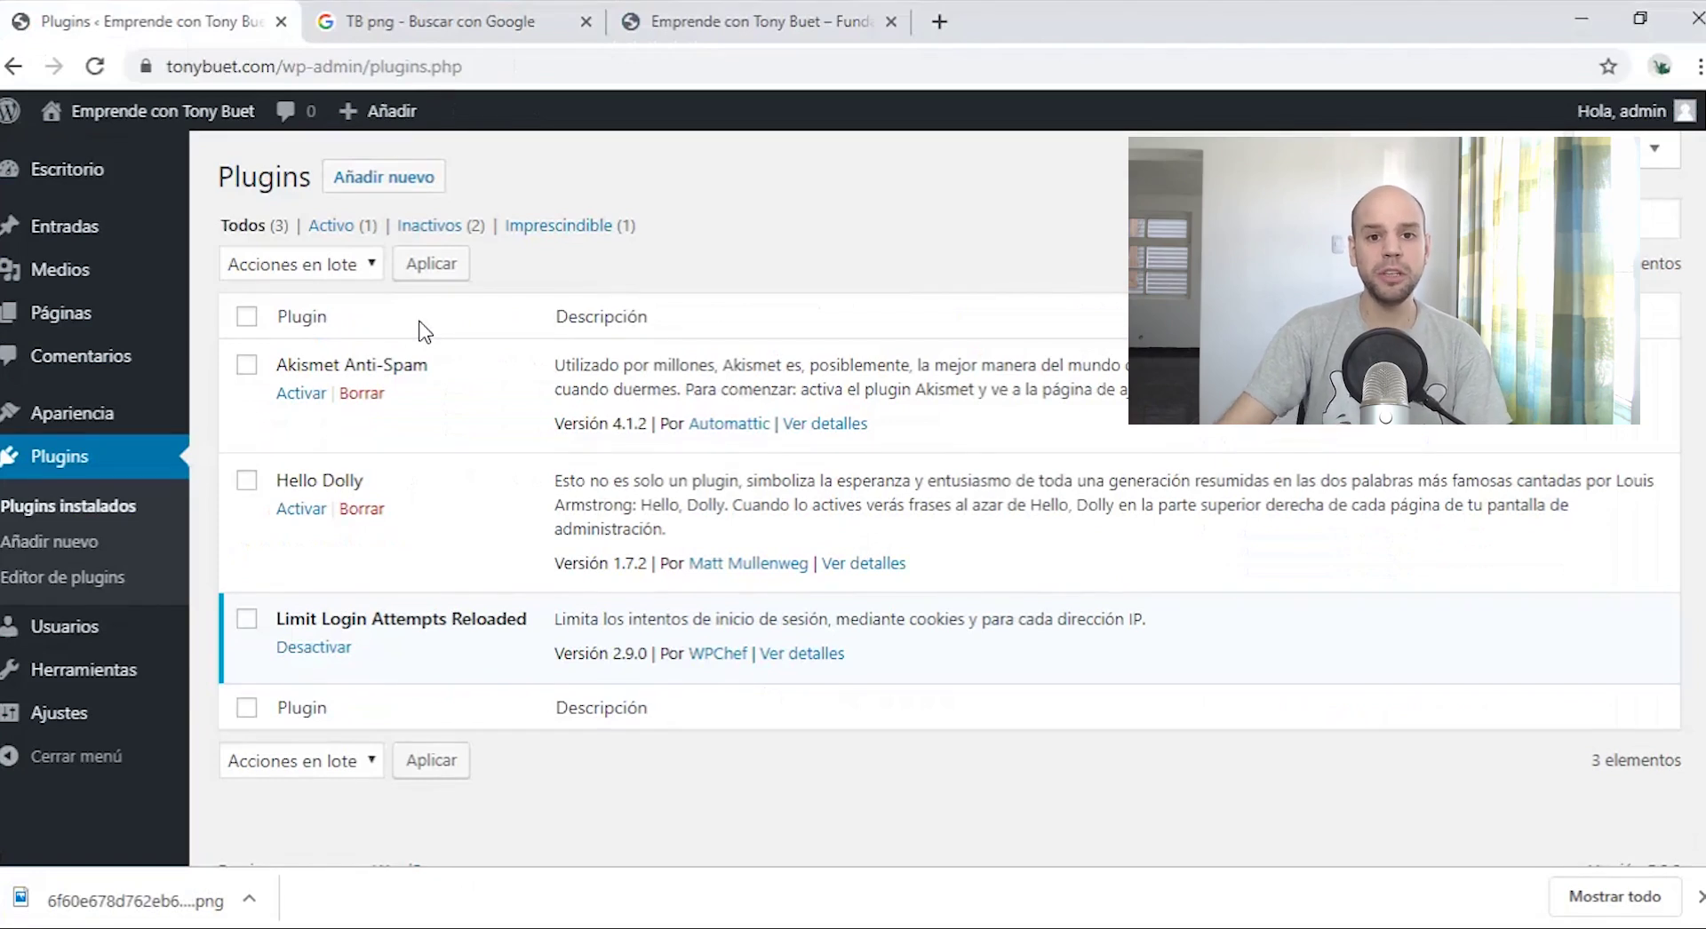
Step: Open the Identidad del sitio settings in the customizer of the active Twenty Sixteen theme
{"action": "left_click", "coordinate": [89, 419]}
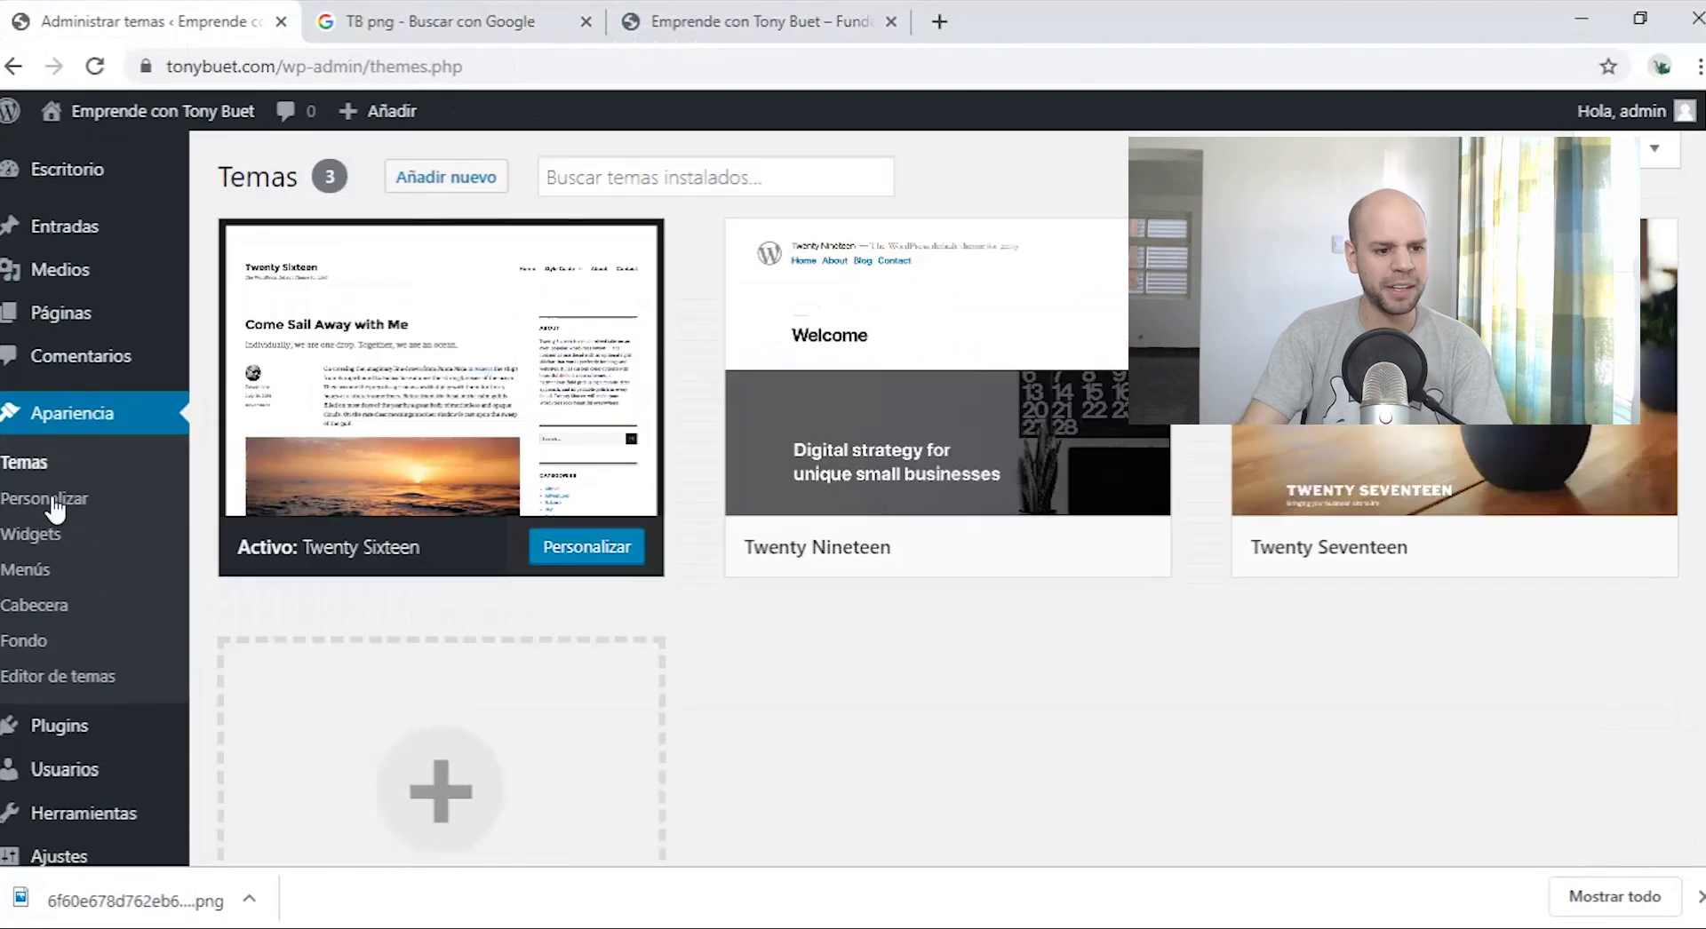
{"action": "left_click", "coordinate": [53, 500]}
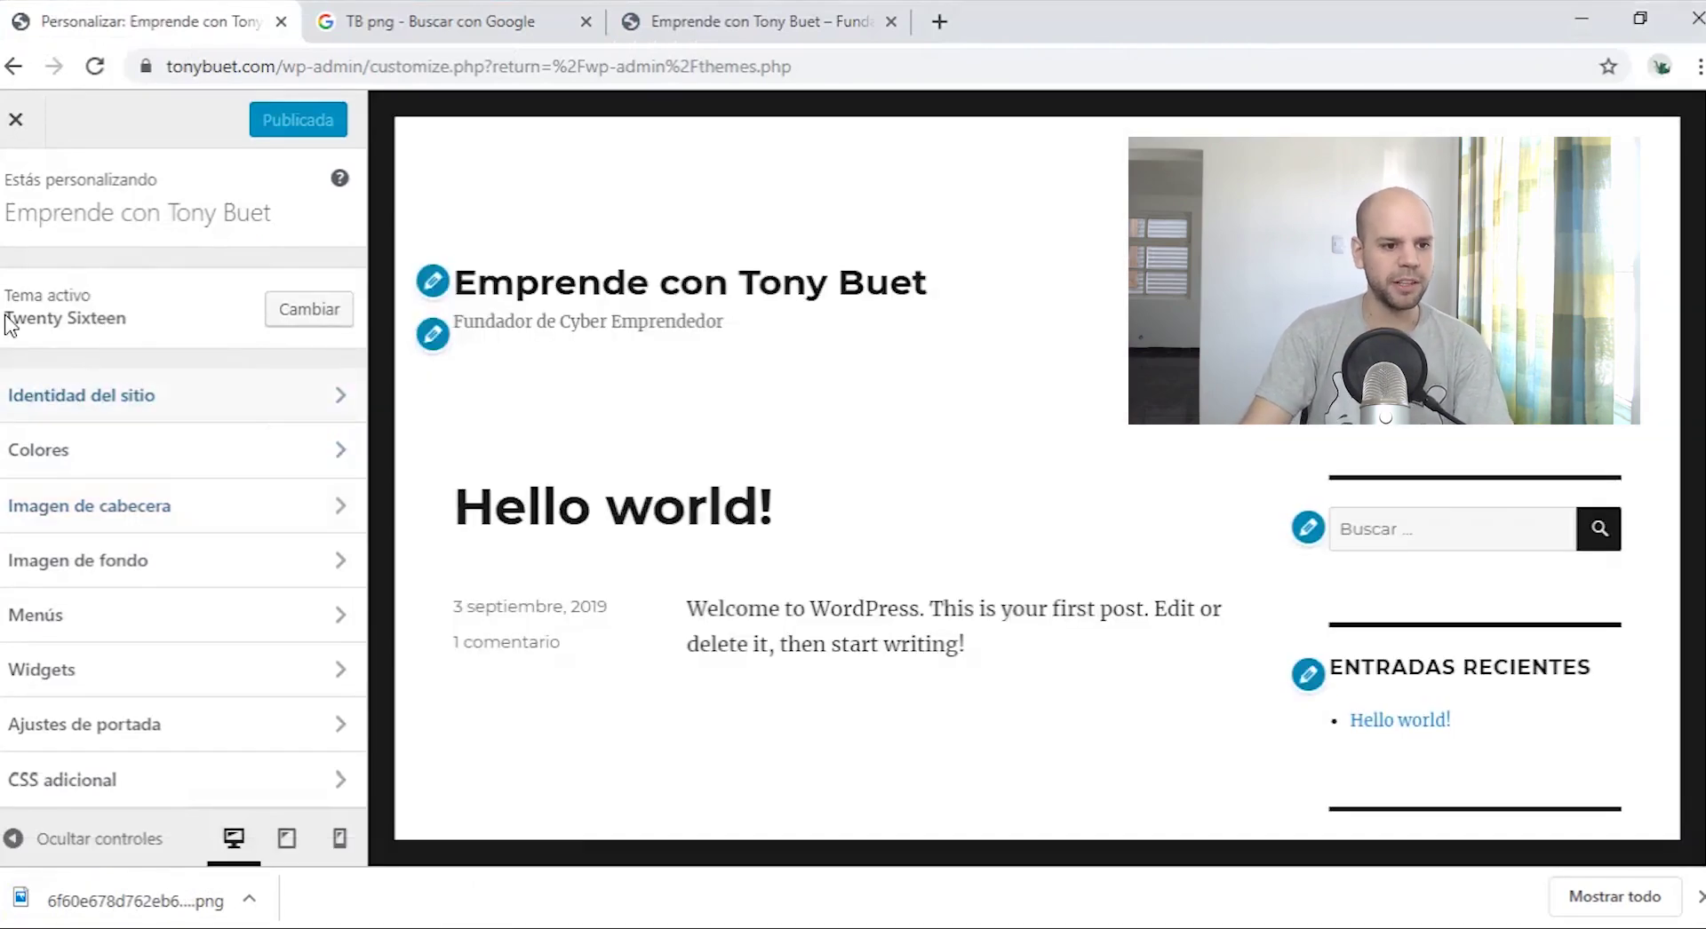
{"action": "left_click", "coordinate": [142, 397]}
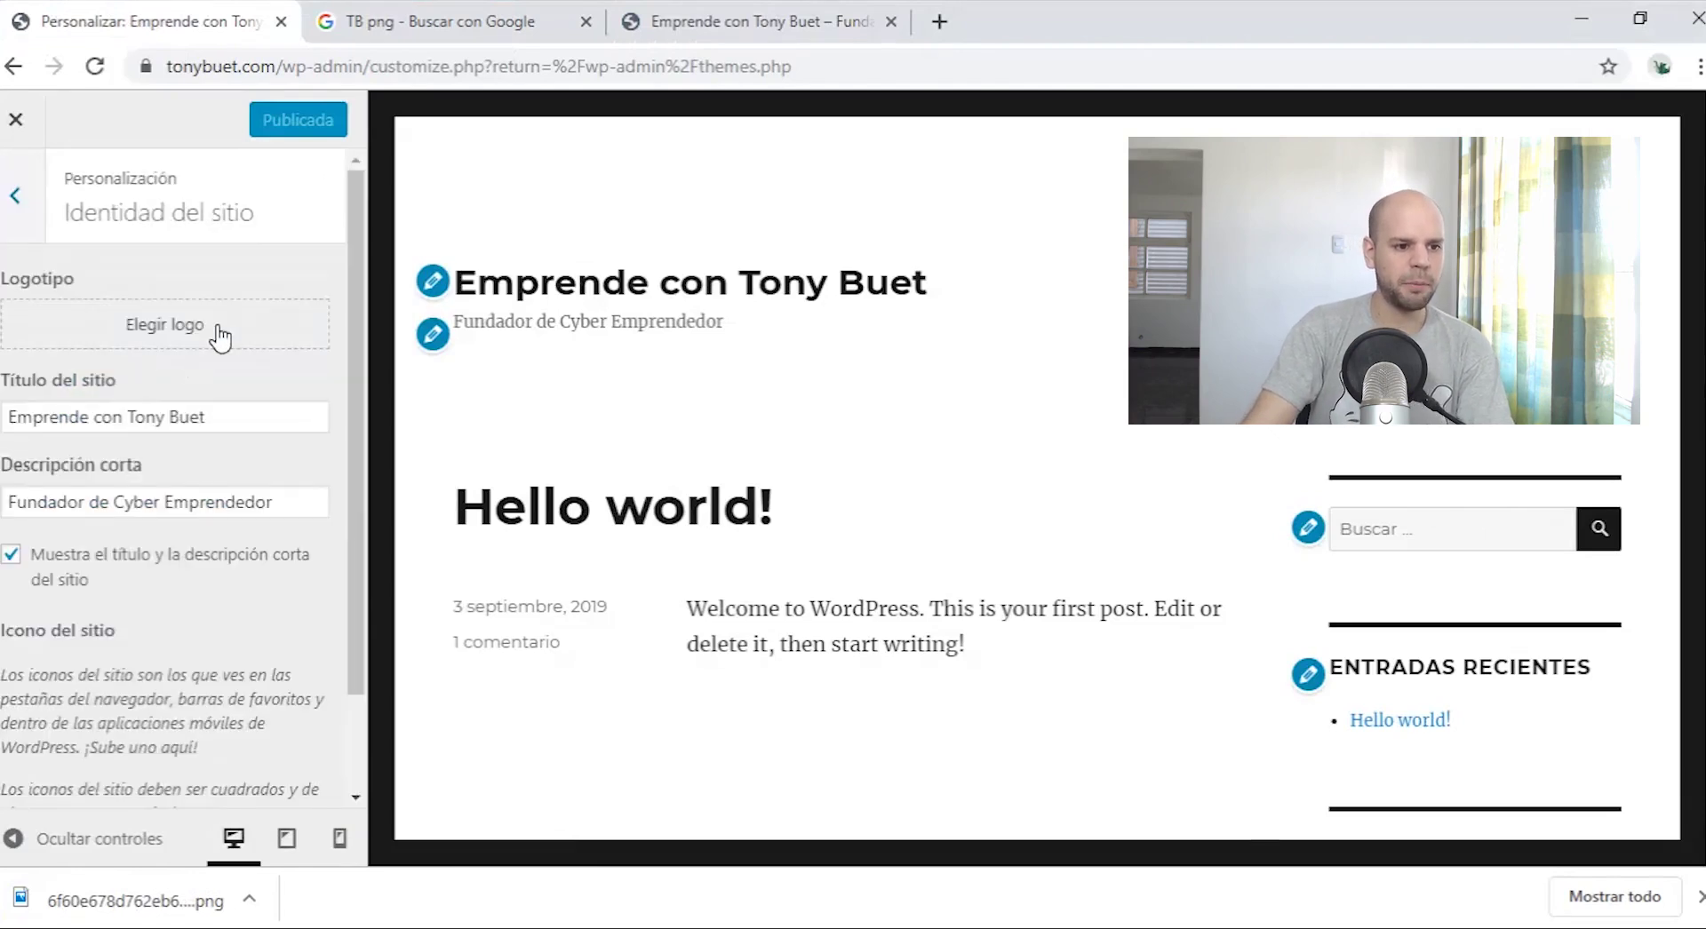
Step: Upload the downloaded TB image as the site logo, cropping the surrounding white space closely around the lettering
{"action": "left_click_drag", "start_coordinate": [133, 901], "coordinate": [695, 471]}
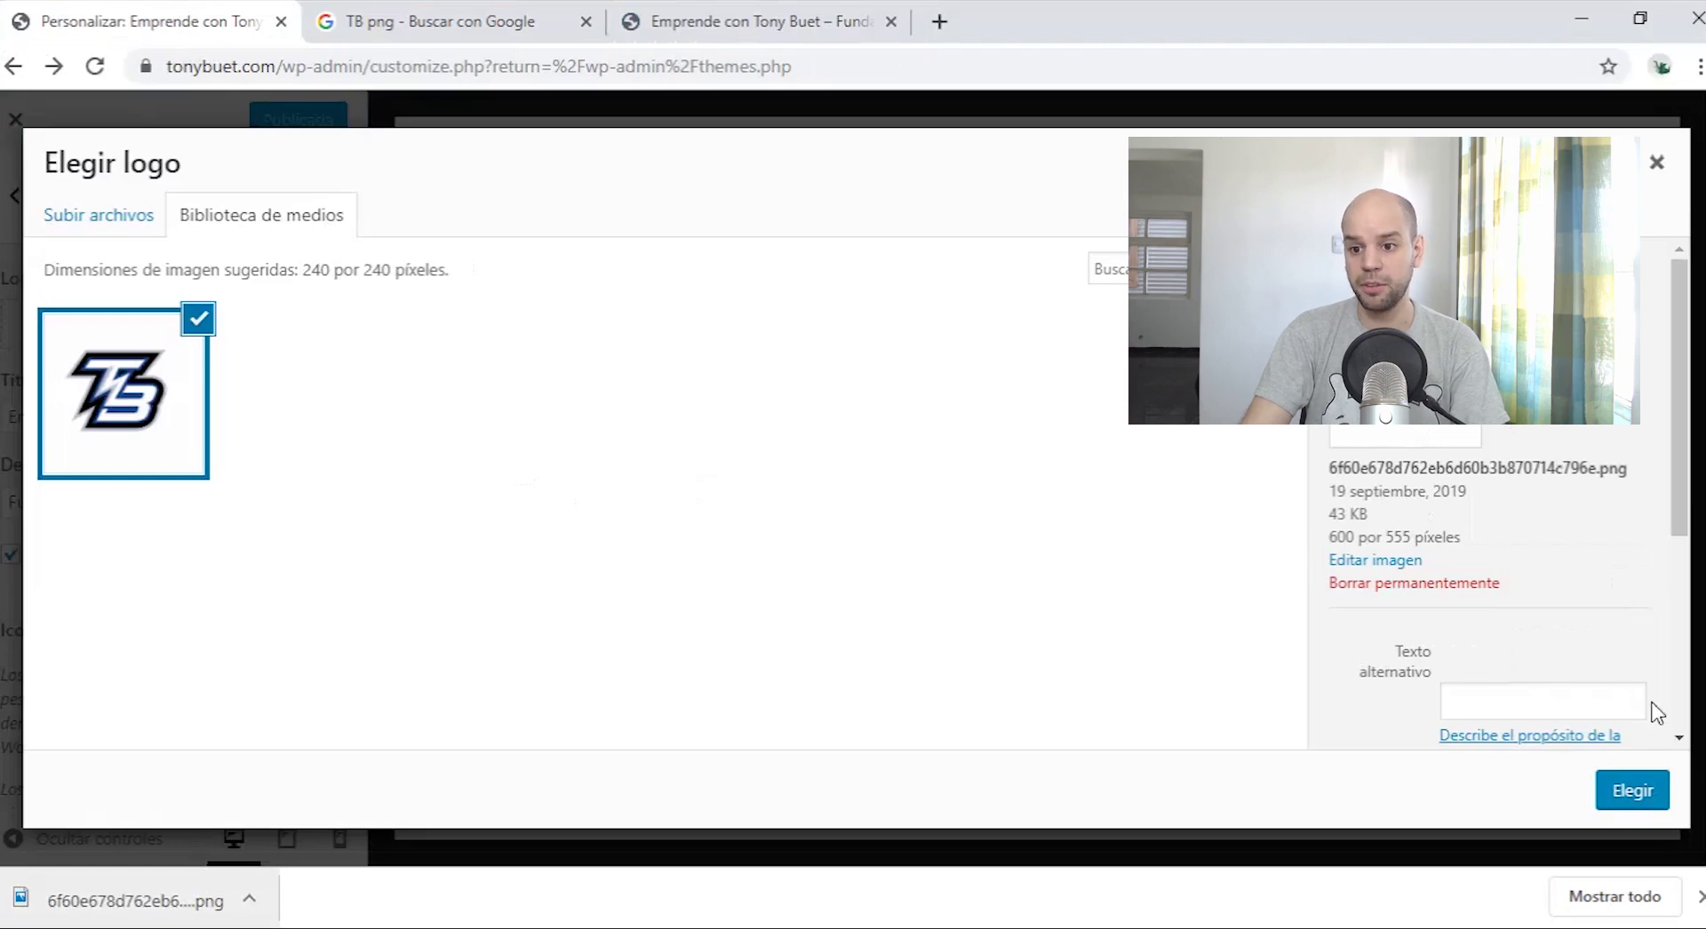
{"action": "left_click", "coordinate": [1635, 790]}
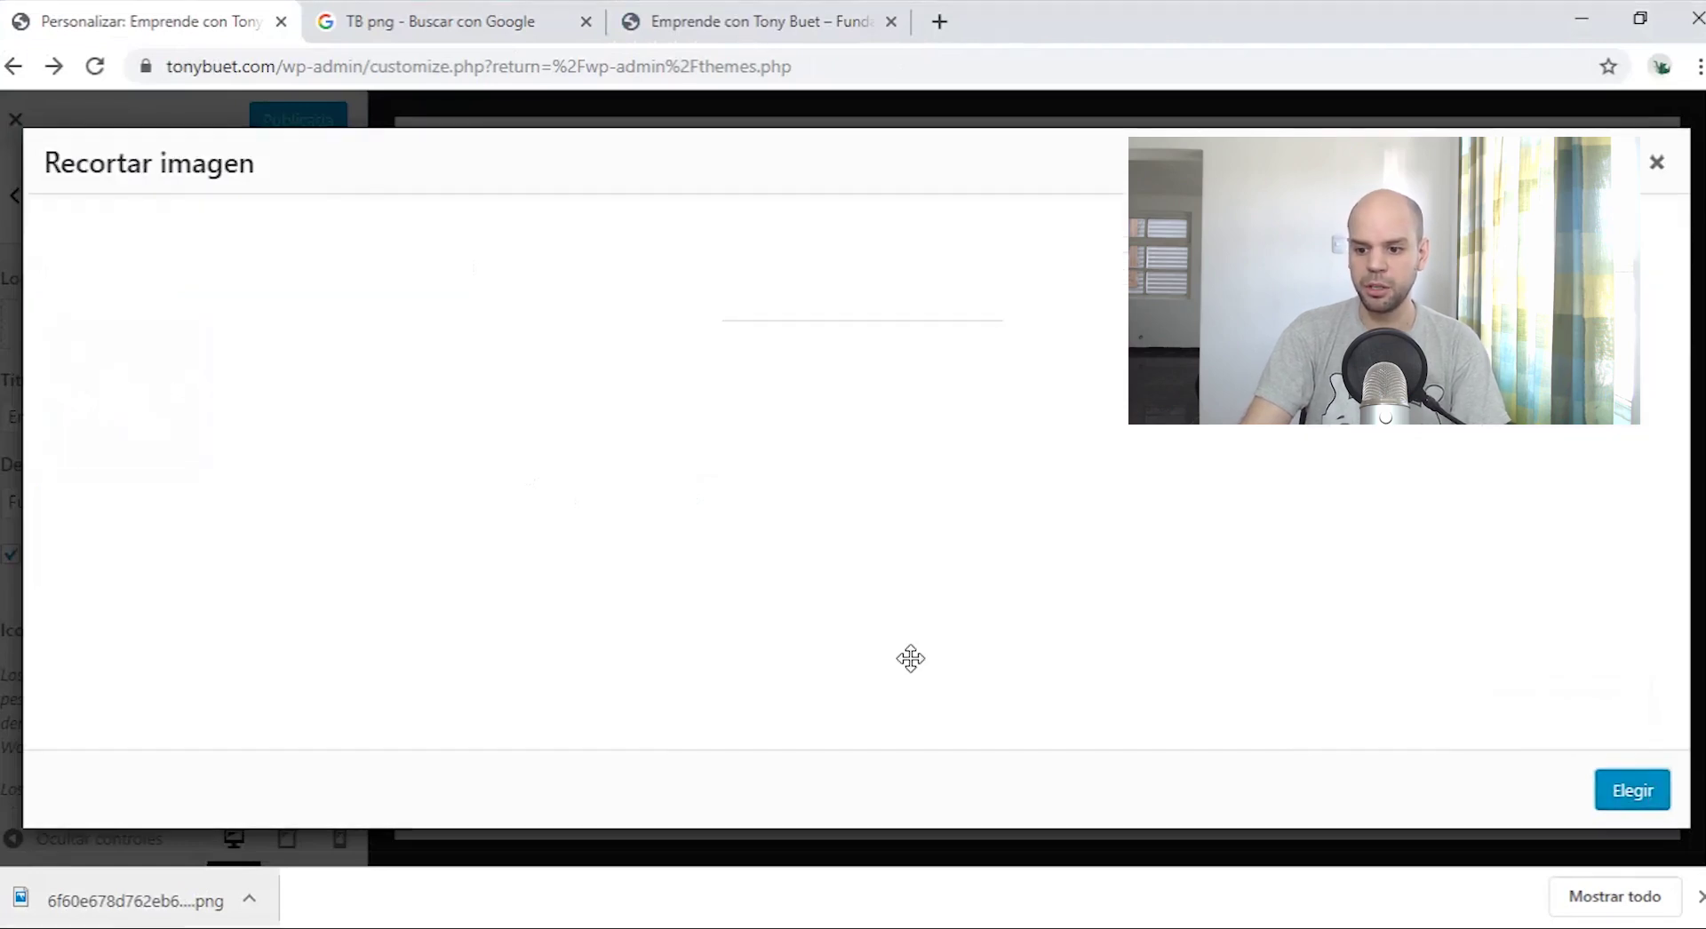
{"action": "left_click_drag", "start_coordinate": [860, 747], "coordinate": [871, 609]}
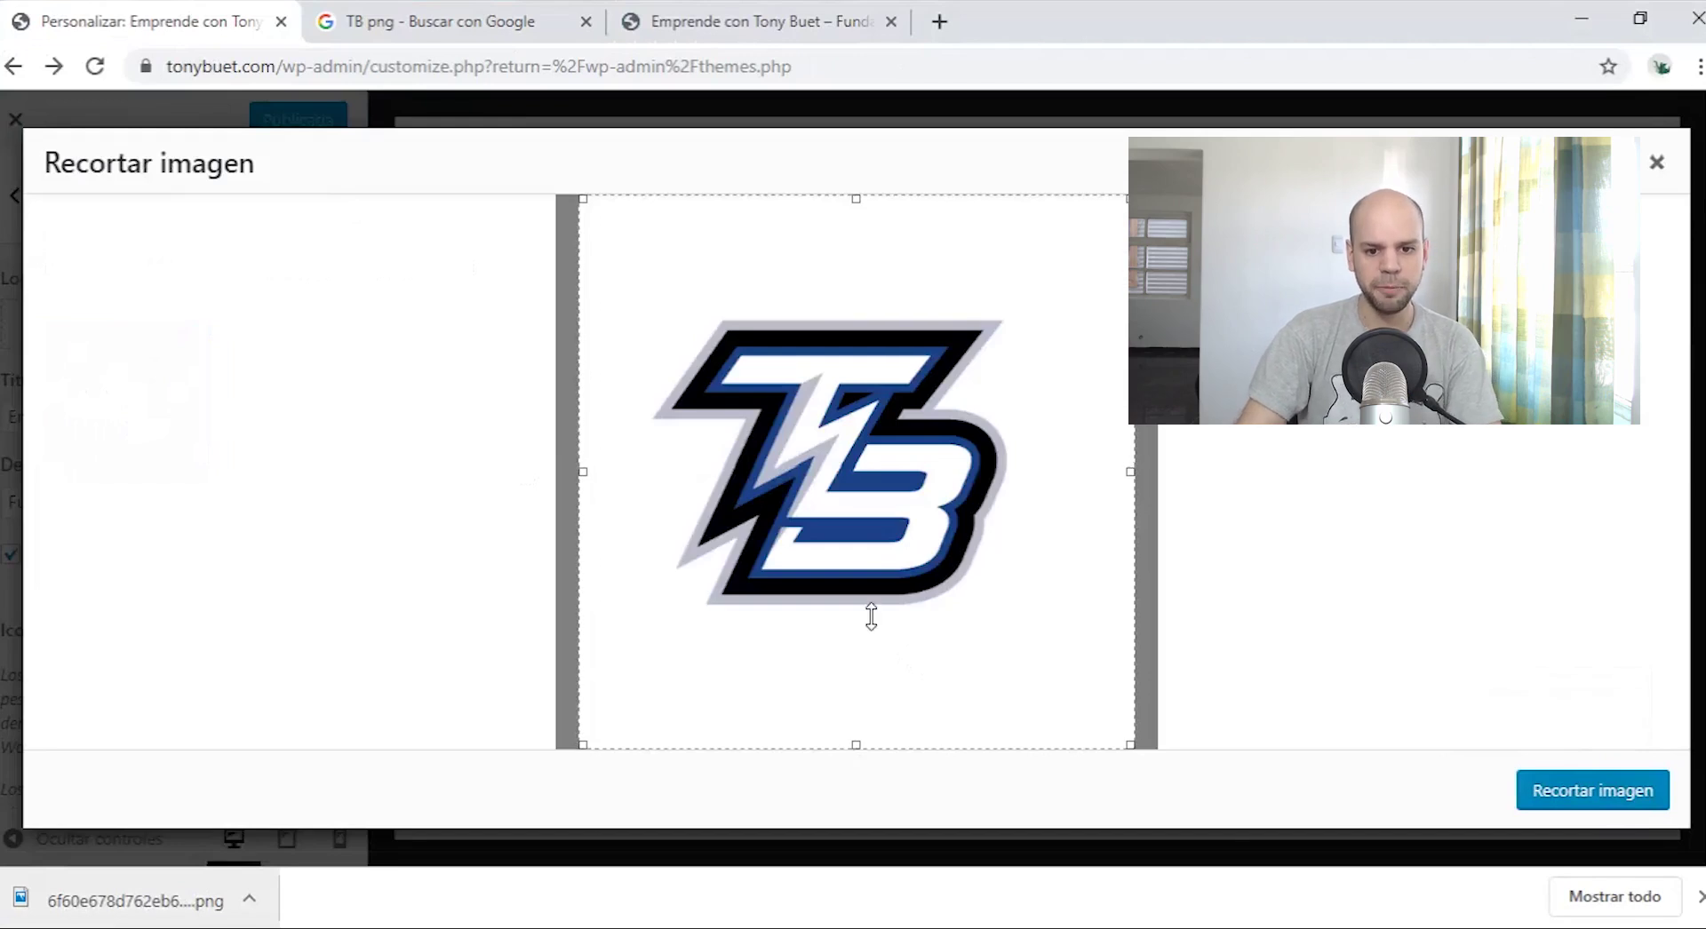
{"action": "left_click_drag", "start_coordinate": [888, 266], "coordinate": [890, 317]}
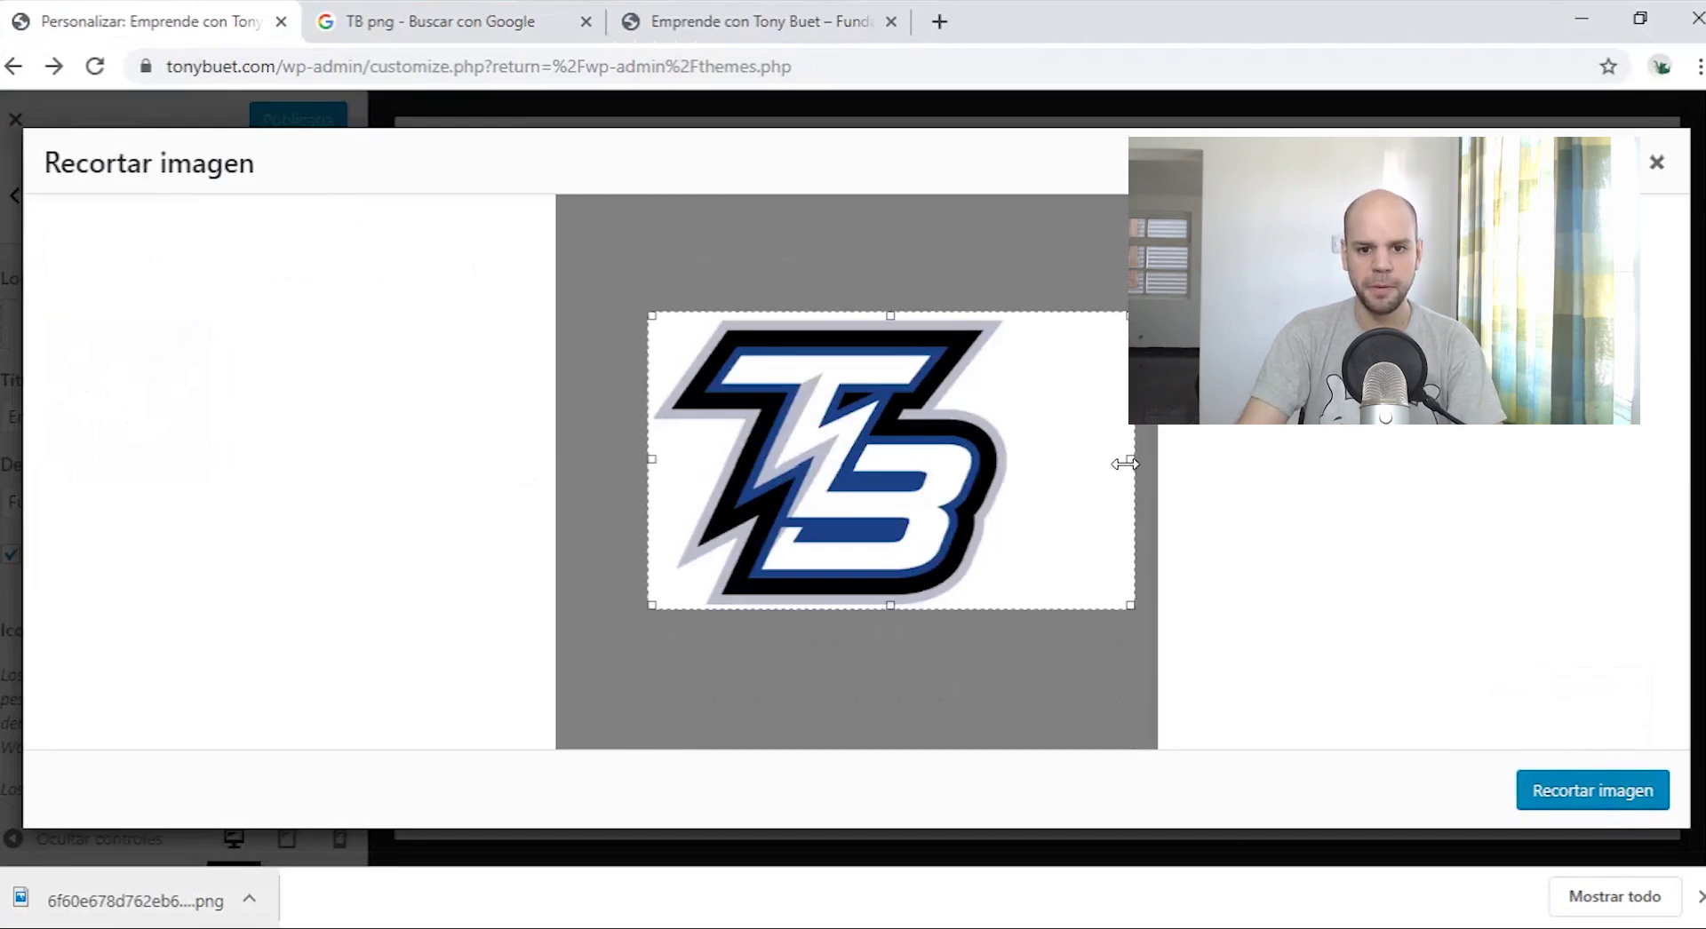
{"action": "left_click_drag", "start_coordinate": [1021, 490], "coordinate": [1018, 489]}
{"action": "left_click", "coordinate": [1628, 810]}
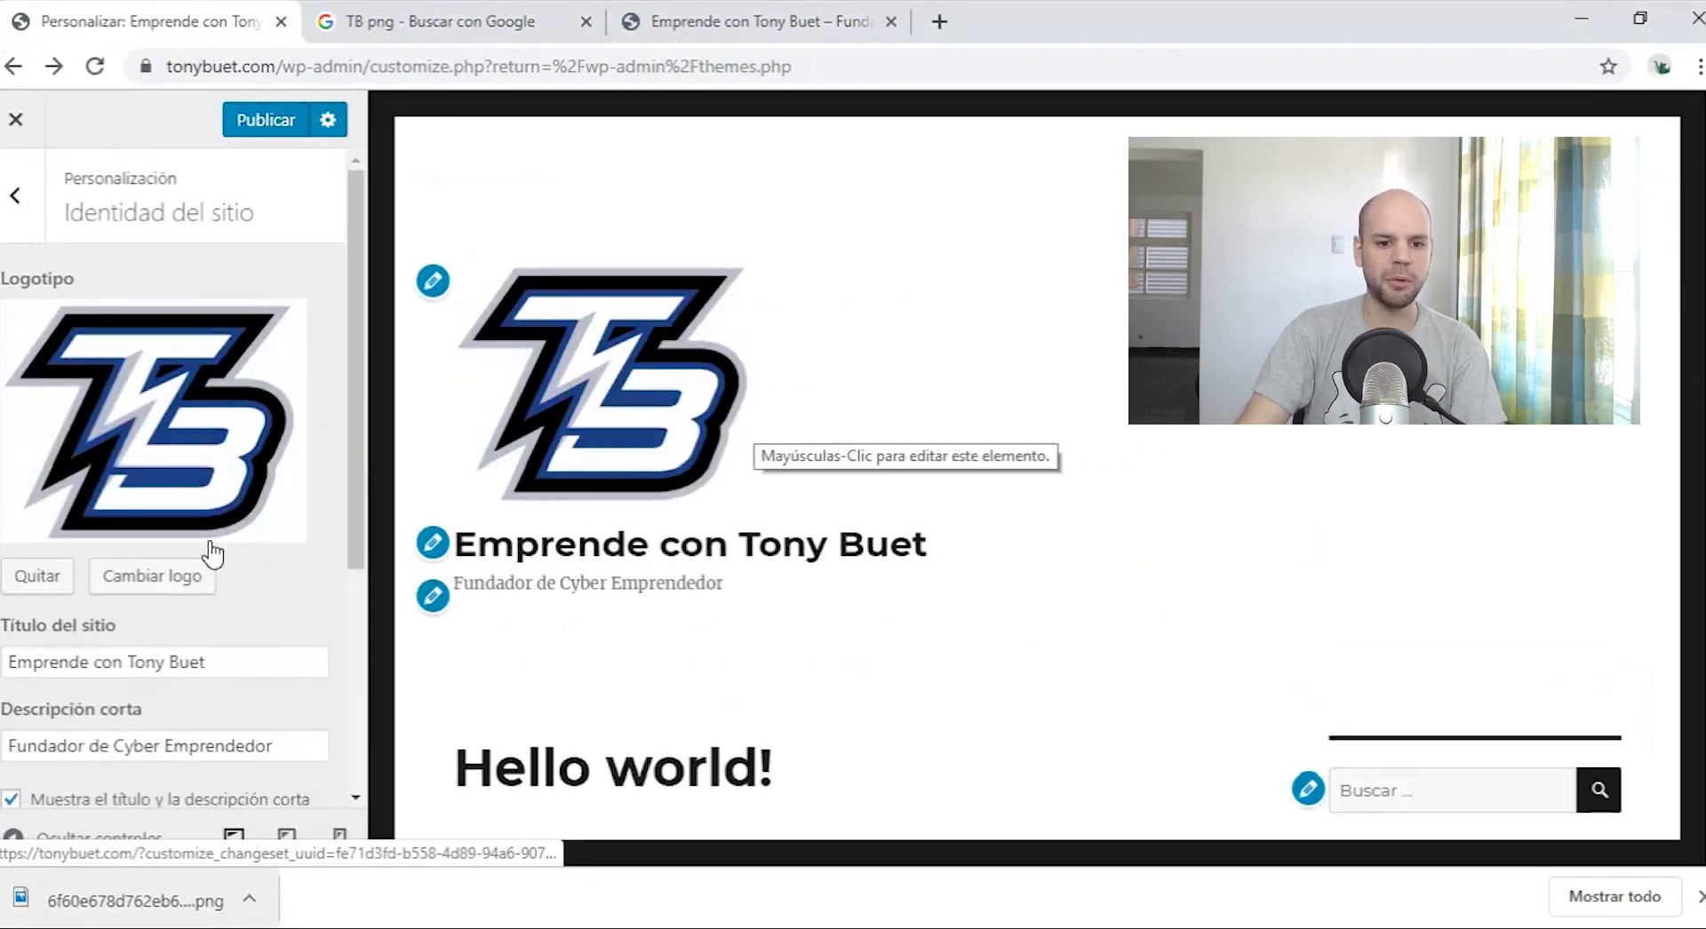
Step: Try hiding the site title and short description, and turn their display back on
{"action": "scroll", "coordinate": [195, 542], "scroll_direction": "down", "scroll_amount": 1}
{"action": "scroll", "coordinate": [184, 531], "scroll_direction": "down", "scroll_amount": 4}
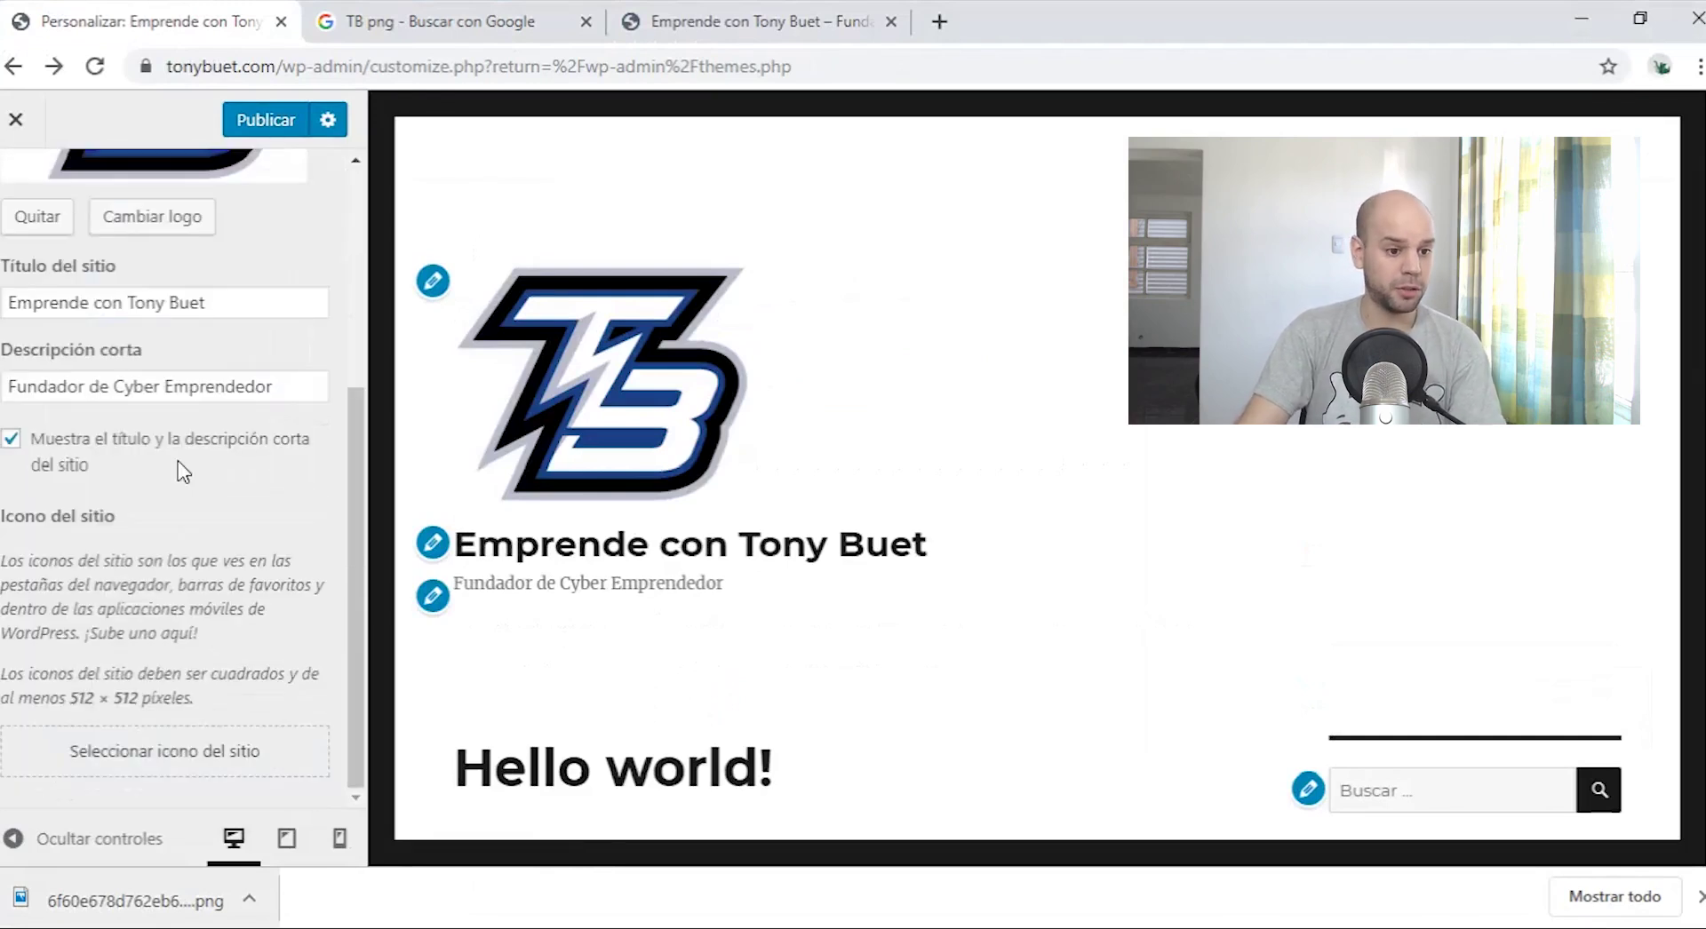
{"action": "left_click", "coordinate": [79, 451]}
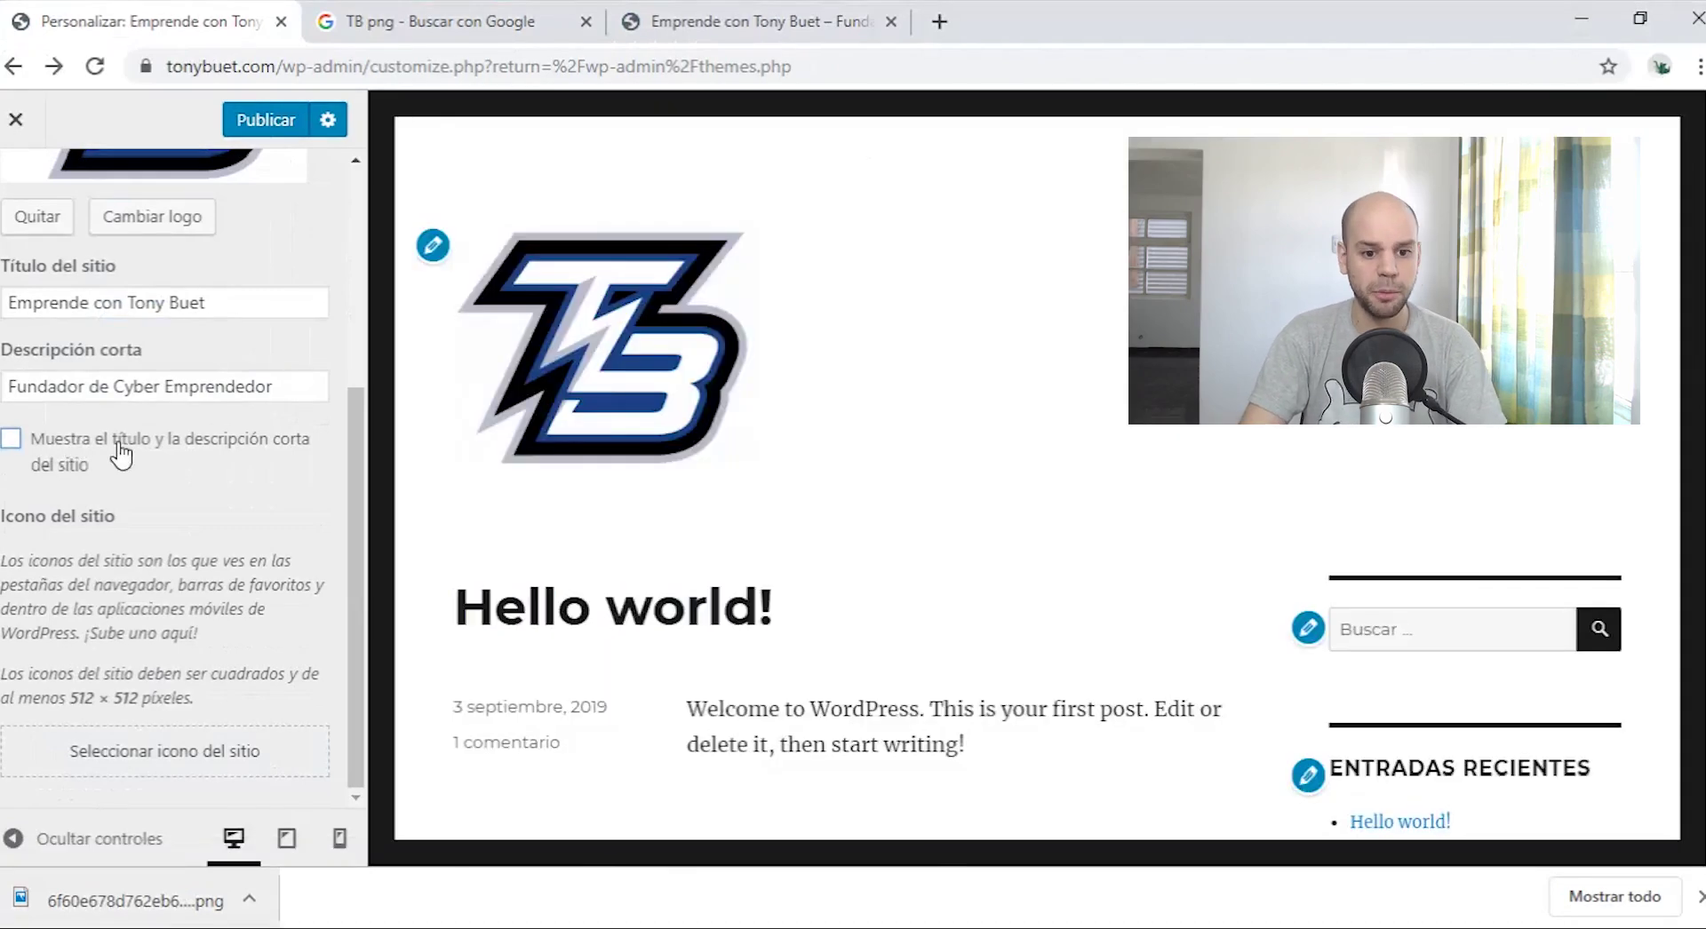
{"action": "left_click", "coordinate": [60, 464]}
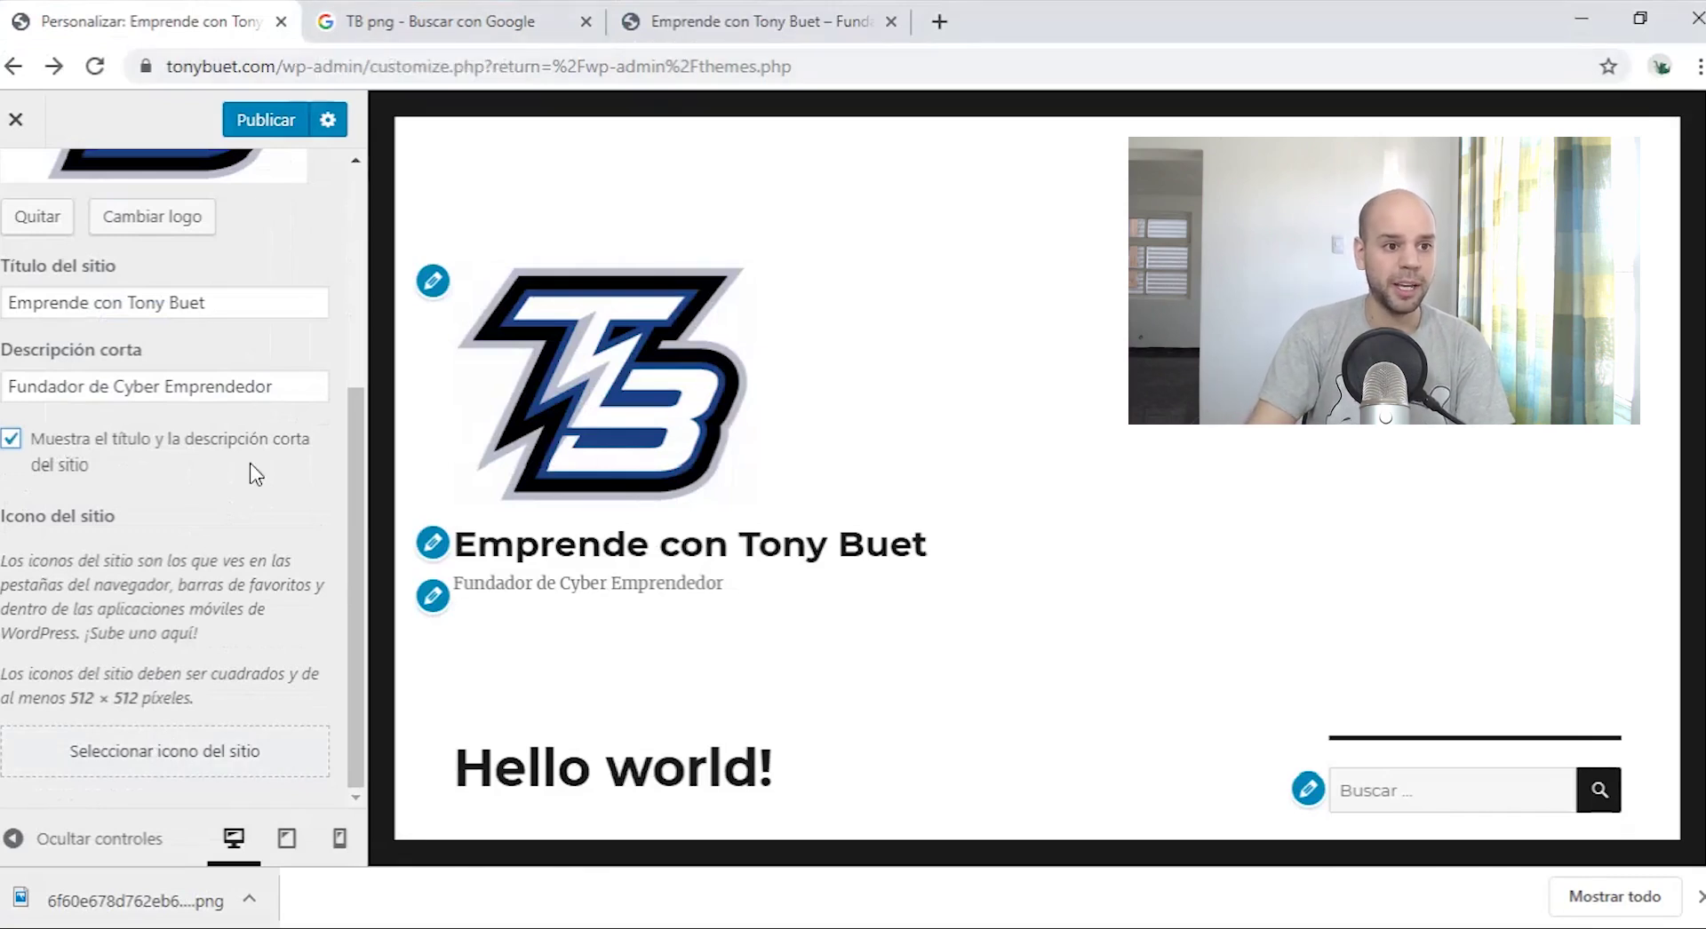
Step: Set the TB image from the media library as the site icon, using the suggested square crop
{"action": "left_click", "coordinate": [196, 751]}
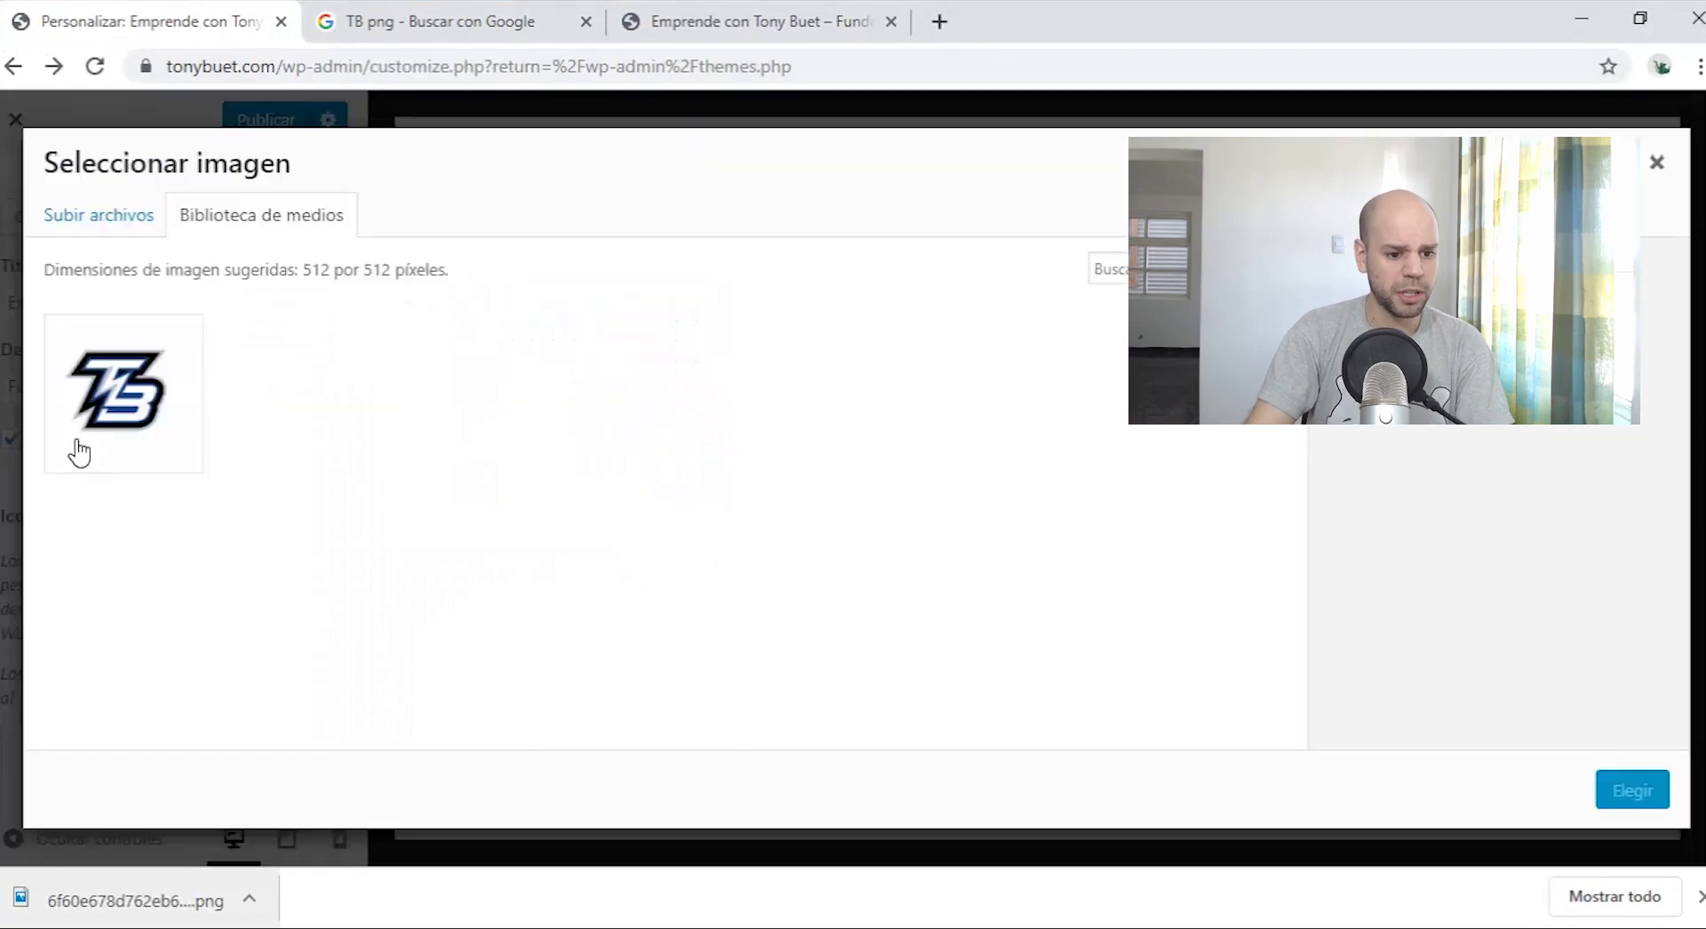
{"action": "left_click", "coordinate": [72, 450]}
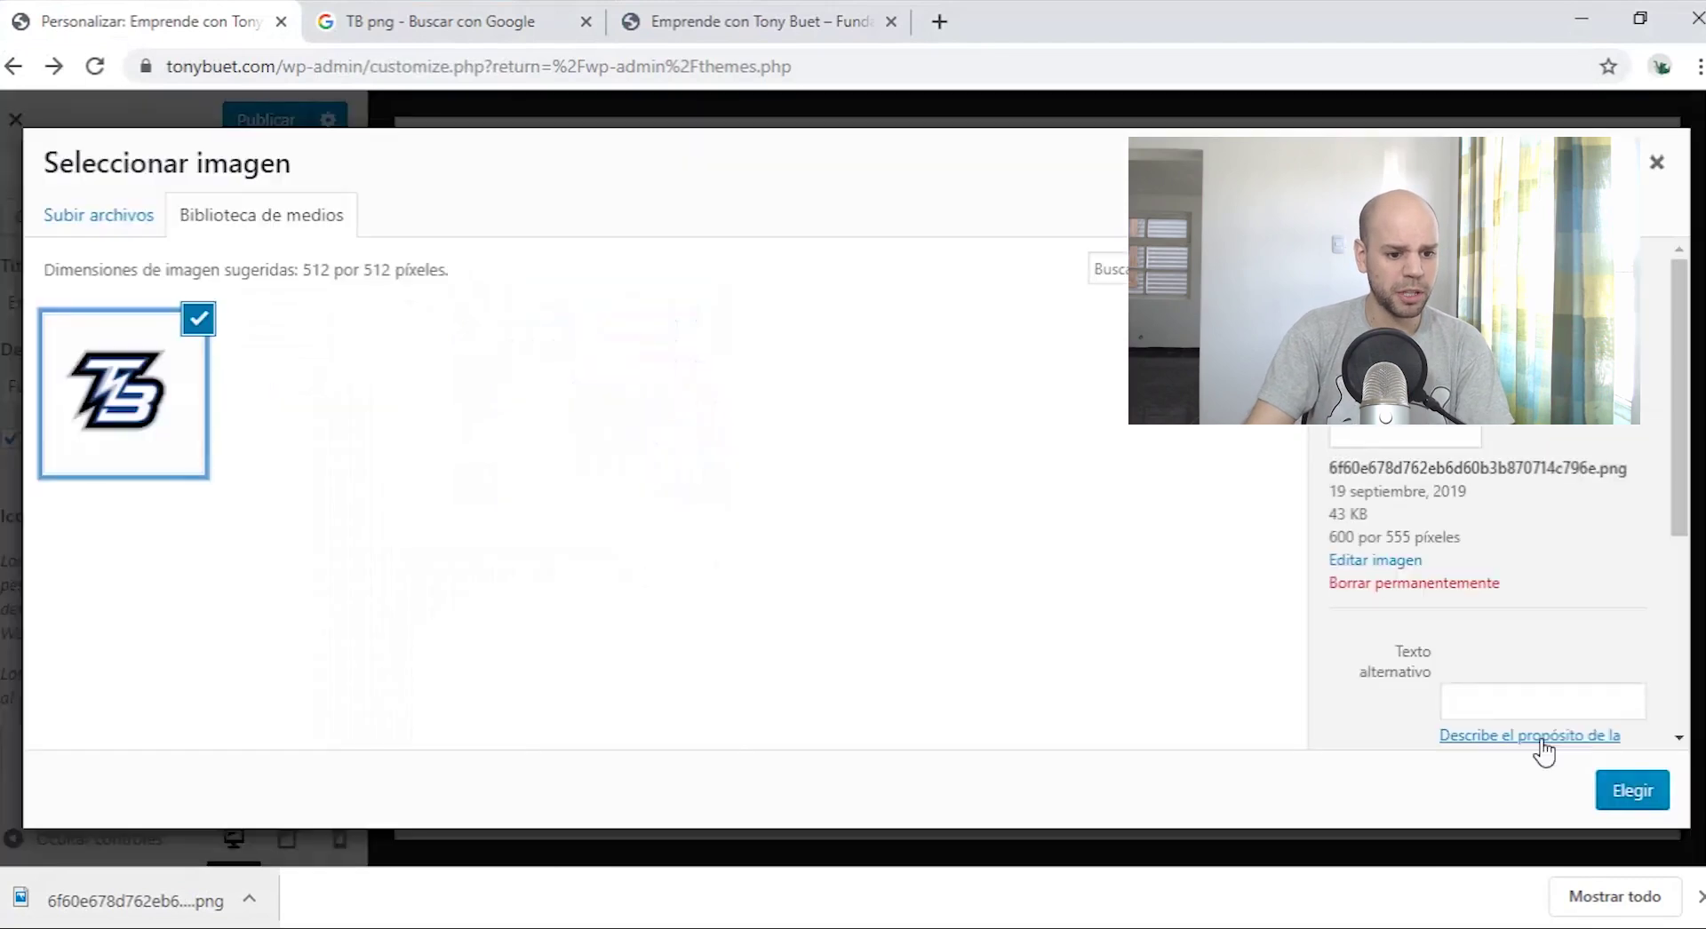
{"action": "left_click", "coordinate": [1633, 793]}
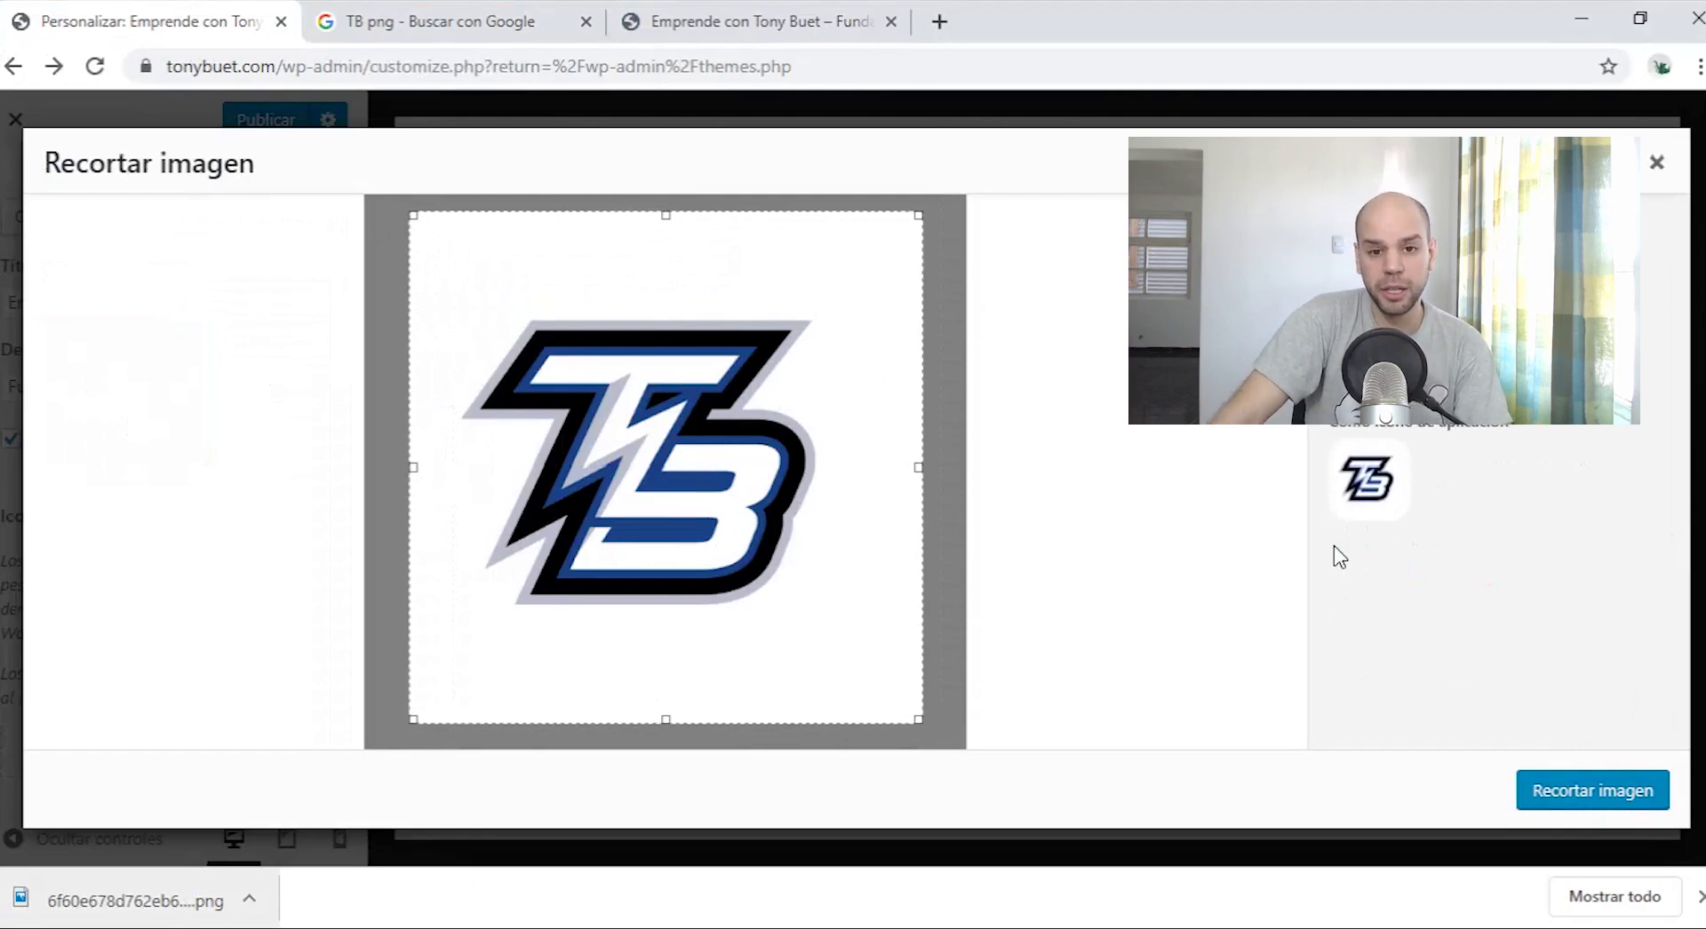
{"action": "left_click", "coordinate": [1564, 791]}
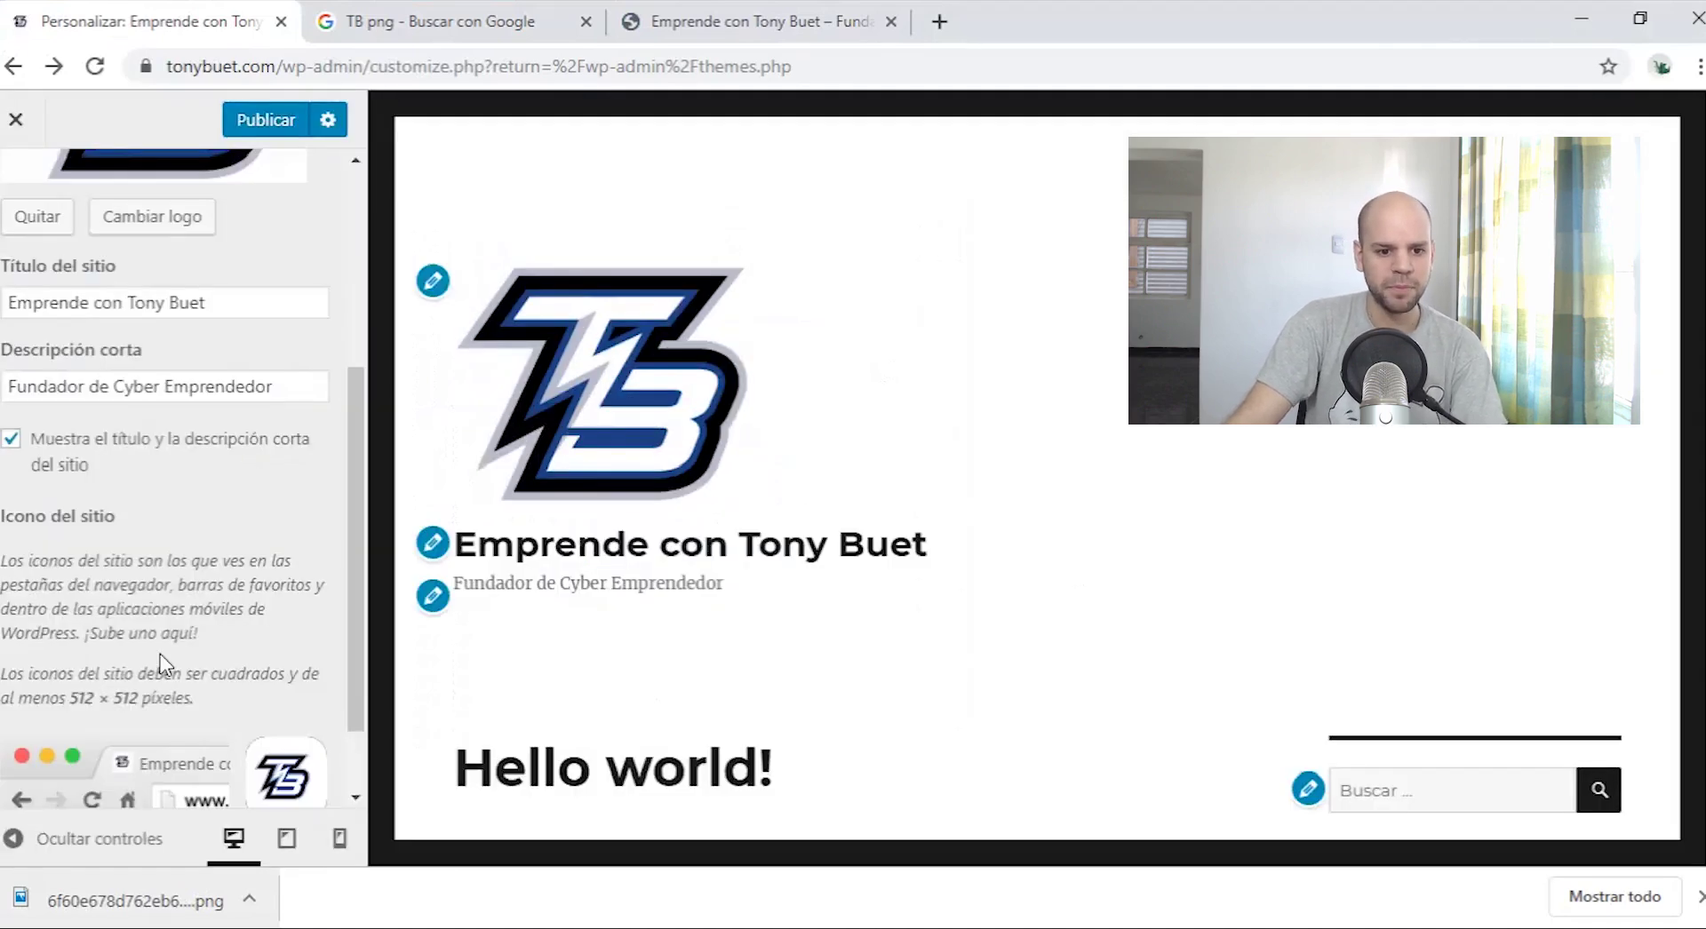
{"action": "scroll", "coordinate": [160, 654], "scroll_direction": "down", "scroll_amount": 2}
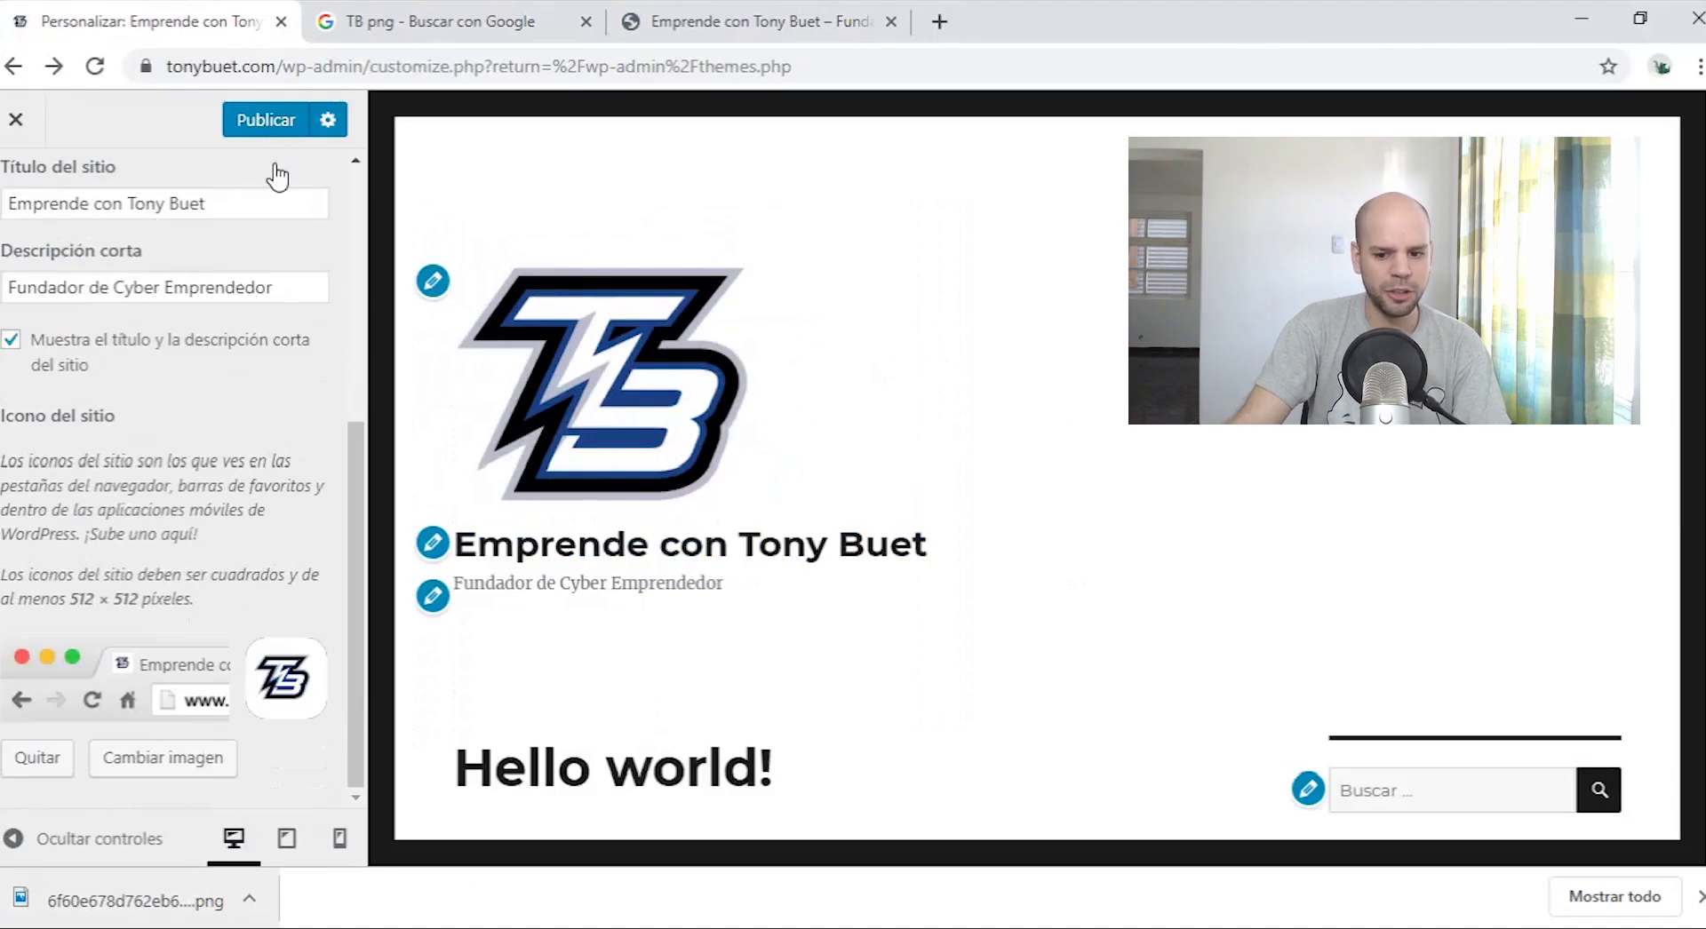
Step: Publish the customizer changes and reload the live site to check the new logo and site icon
{"action": "left_click", "coordinate": [266, 119]}
{"action": "left_click", "coordinate": [781, 25]}
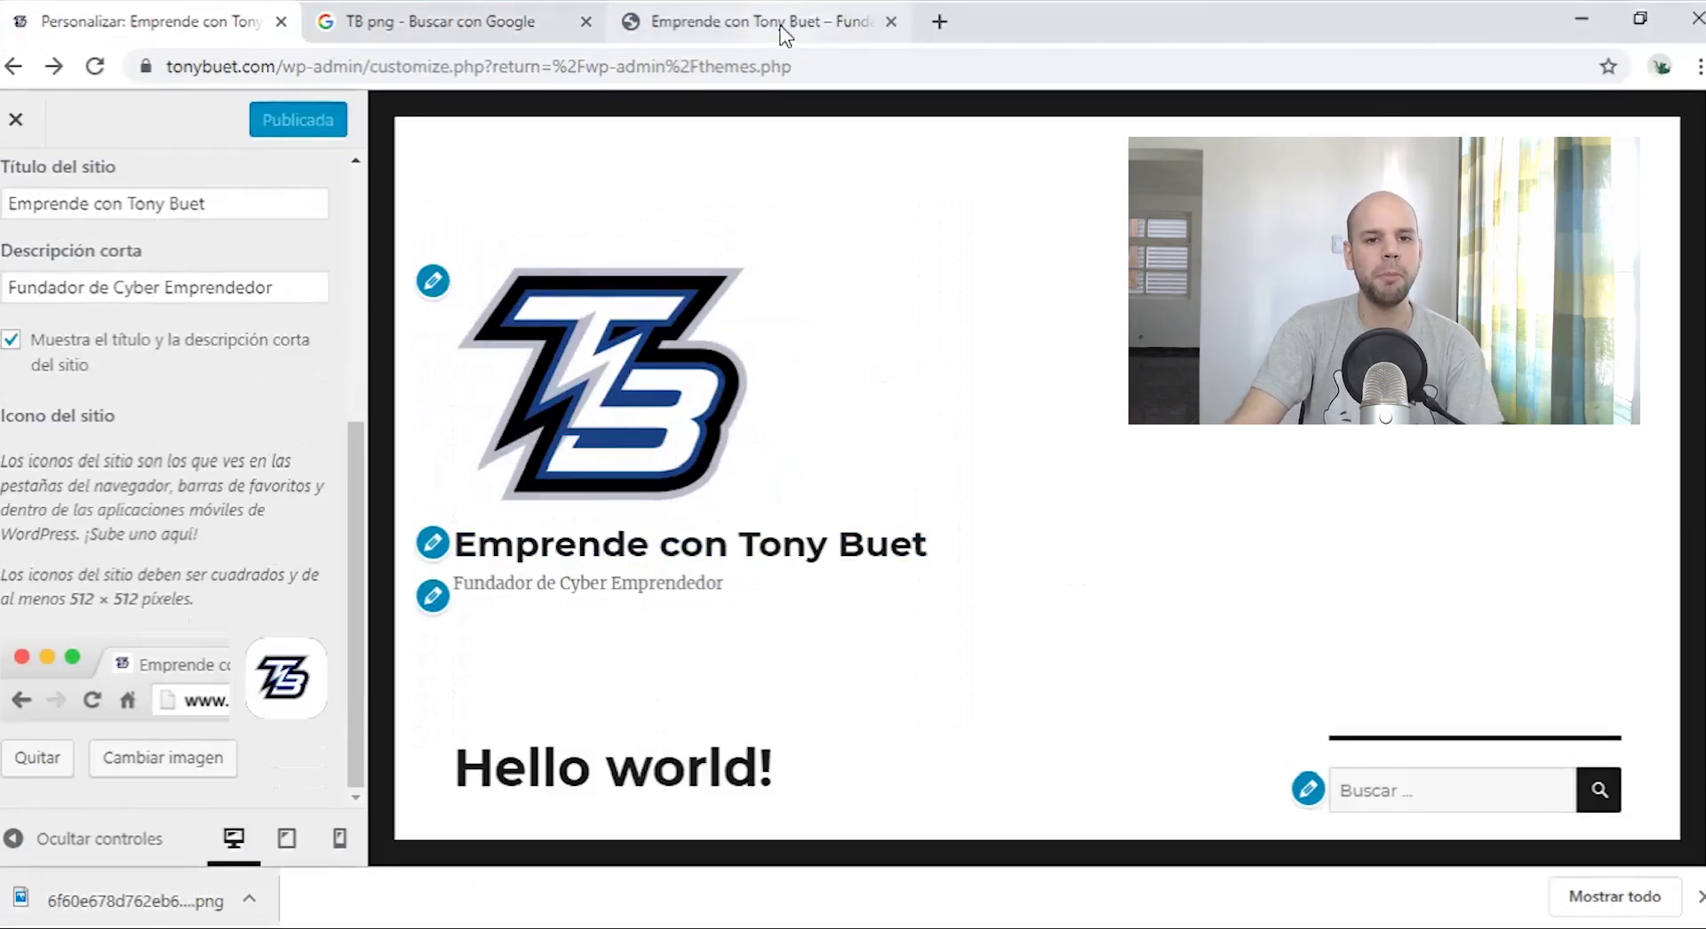
{"action": "key", "text": "F5"}
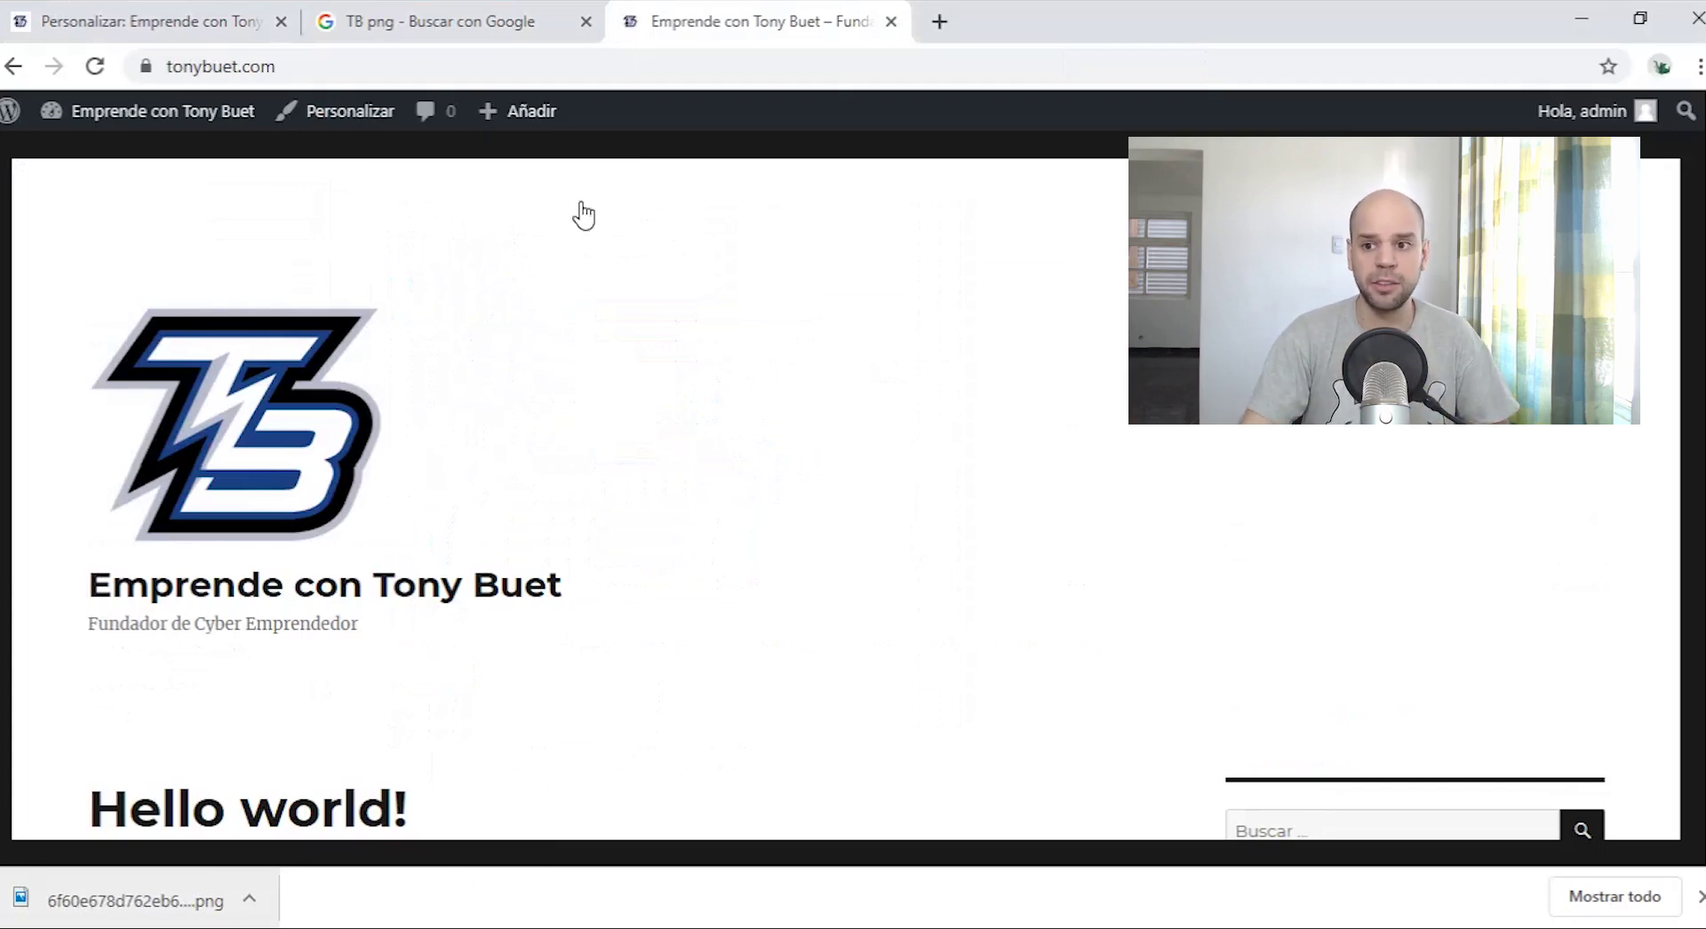
Step: Switch to the Google Images results and search for "punto rojo png"
{"action": "key", "text": "ctrl+shift+Tab"}
{"action": "scroll", "coordinate": [142, 158], "scroll_direction": "up", "scroll_amount": 8}
{"action": "triple_click", "coordinate": [142, 158]}
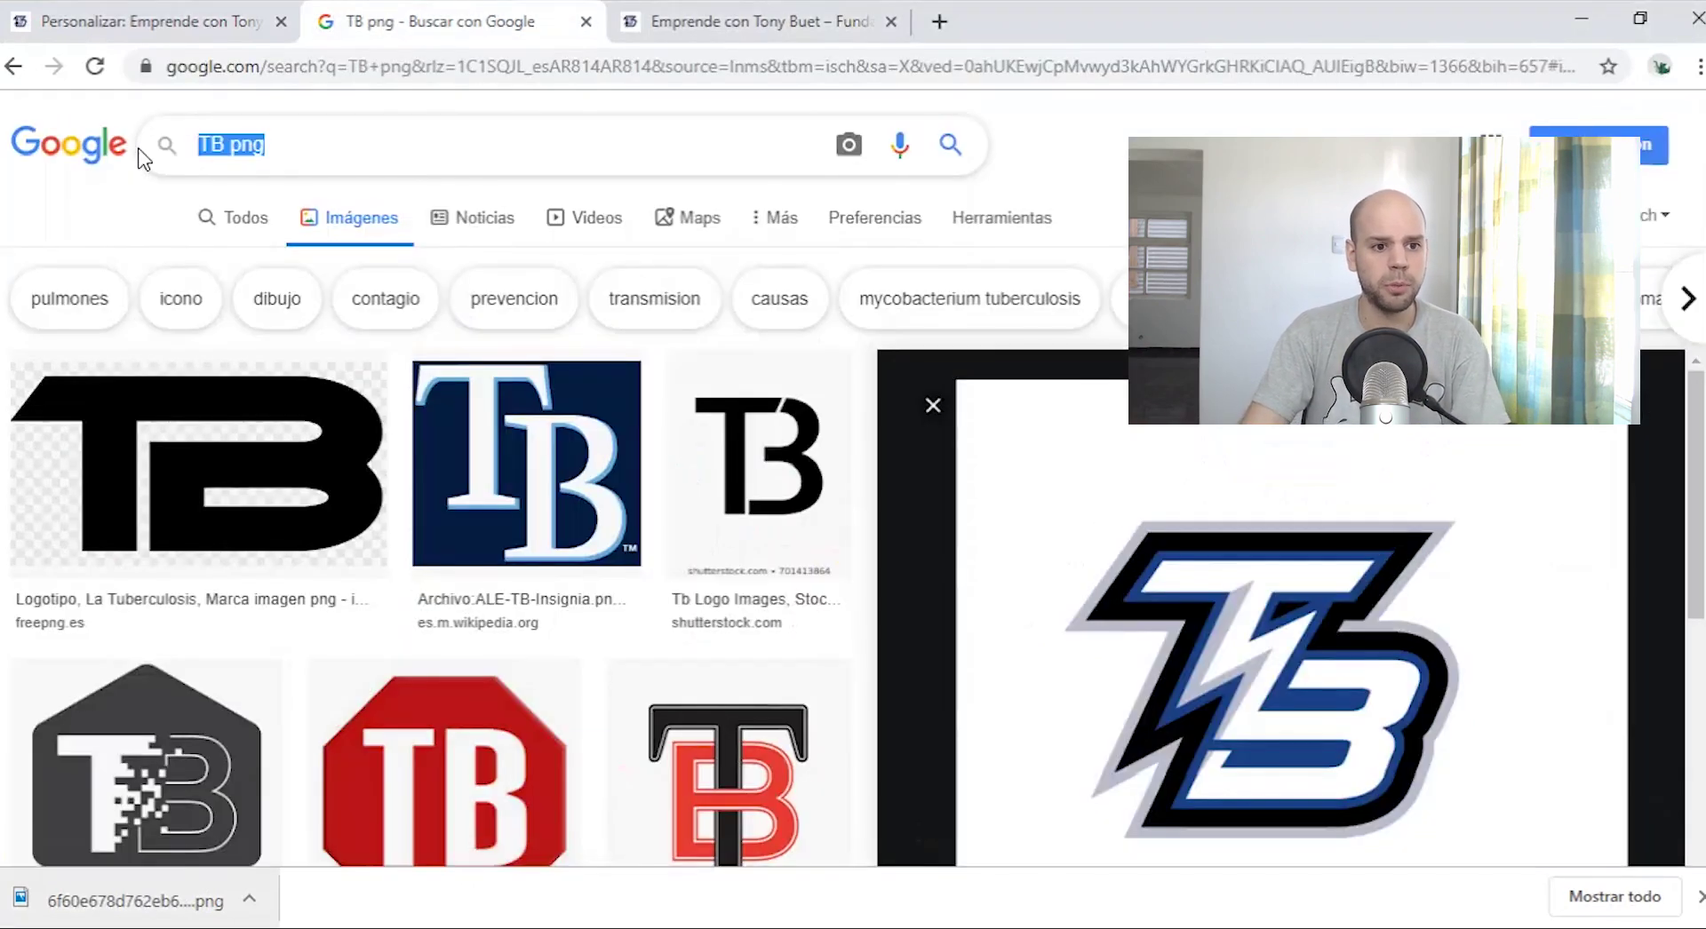
{"action": "type", "text": "punto ro"}
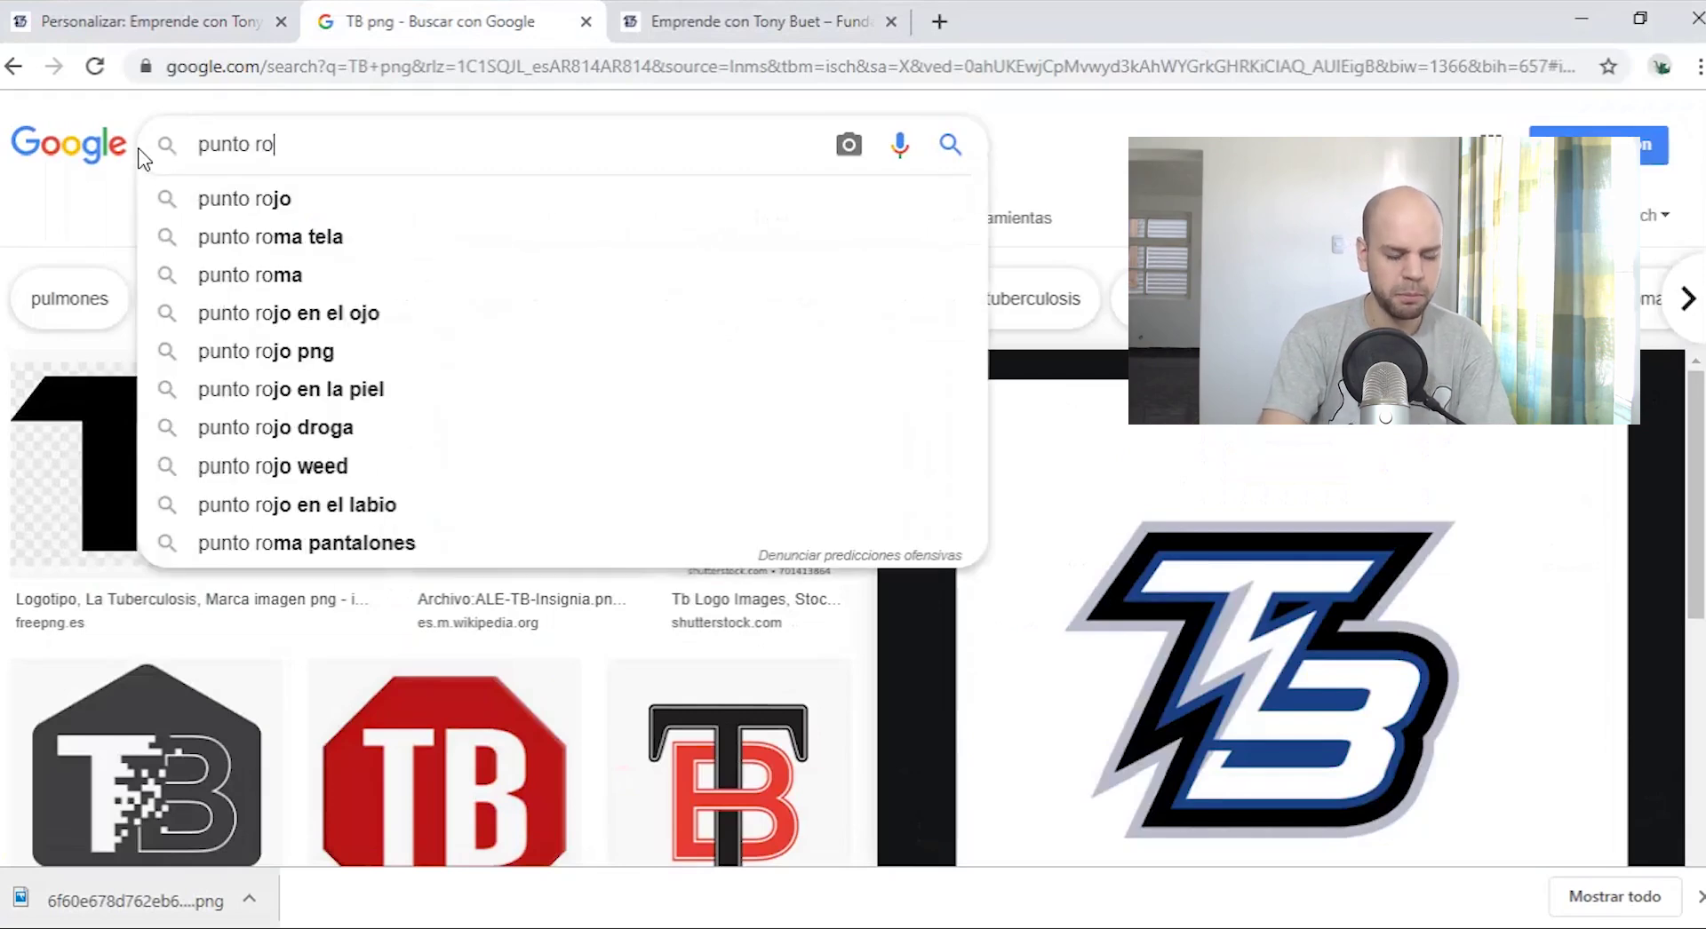
{"action": "type", "text": "jo png"}
{"action": "key", "text": "Return"}
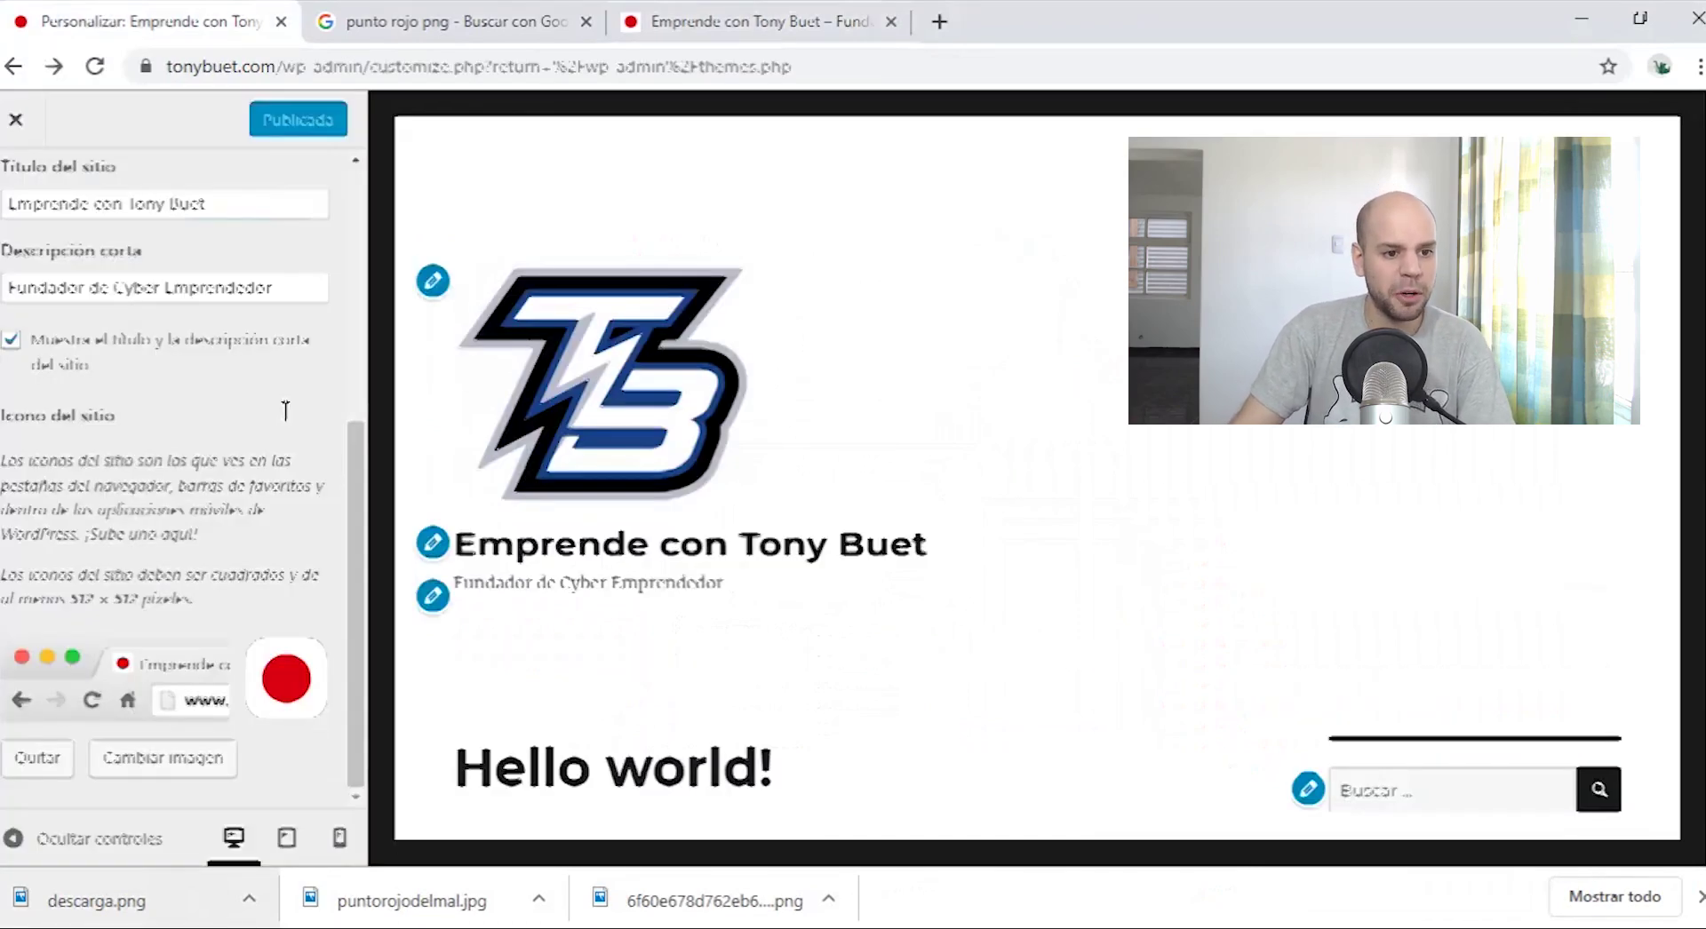
Step: Leave the Identidad del sitio settings, look over the Colores options, and close the customizer
{"action": "scroll", "coordinate": [286, 410], "scroll_direction": "up", "scroll_amount": 3}
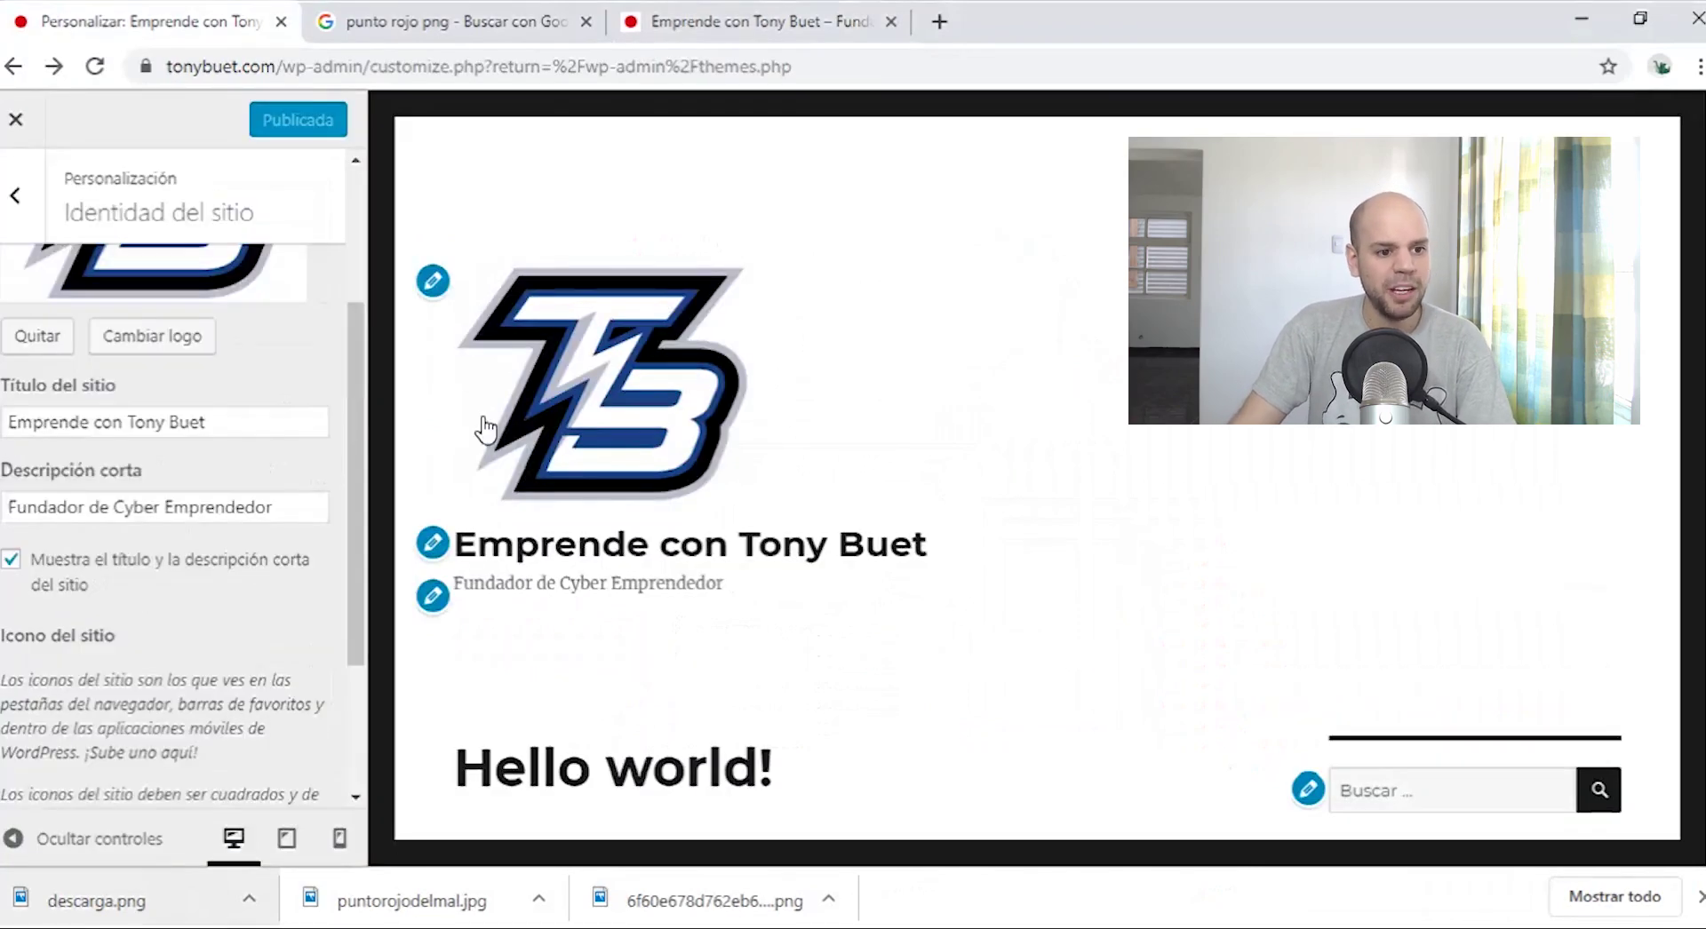
{"action": "scroll", "coordinate": [58, 435], "scroll_direction": "up", "scroll_amount": 3}
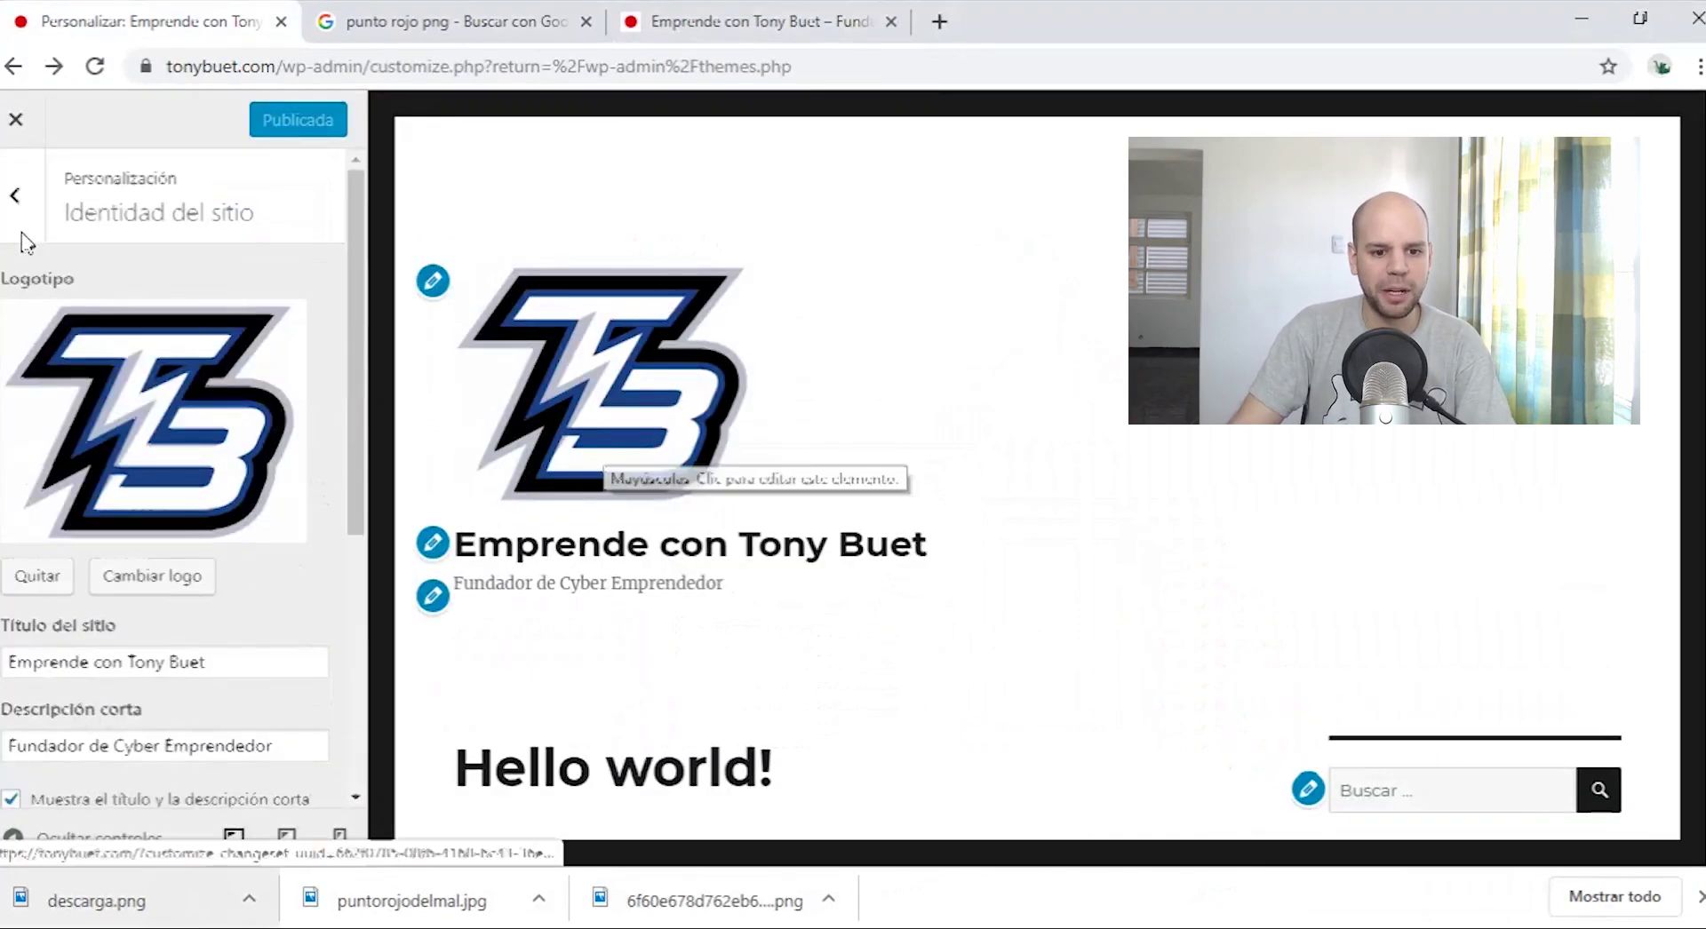
{"action": "left_click", "coordinate": [15, 197]}
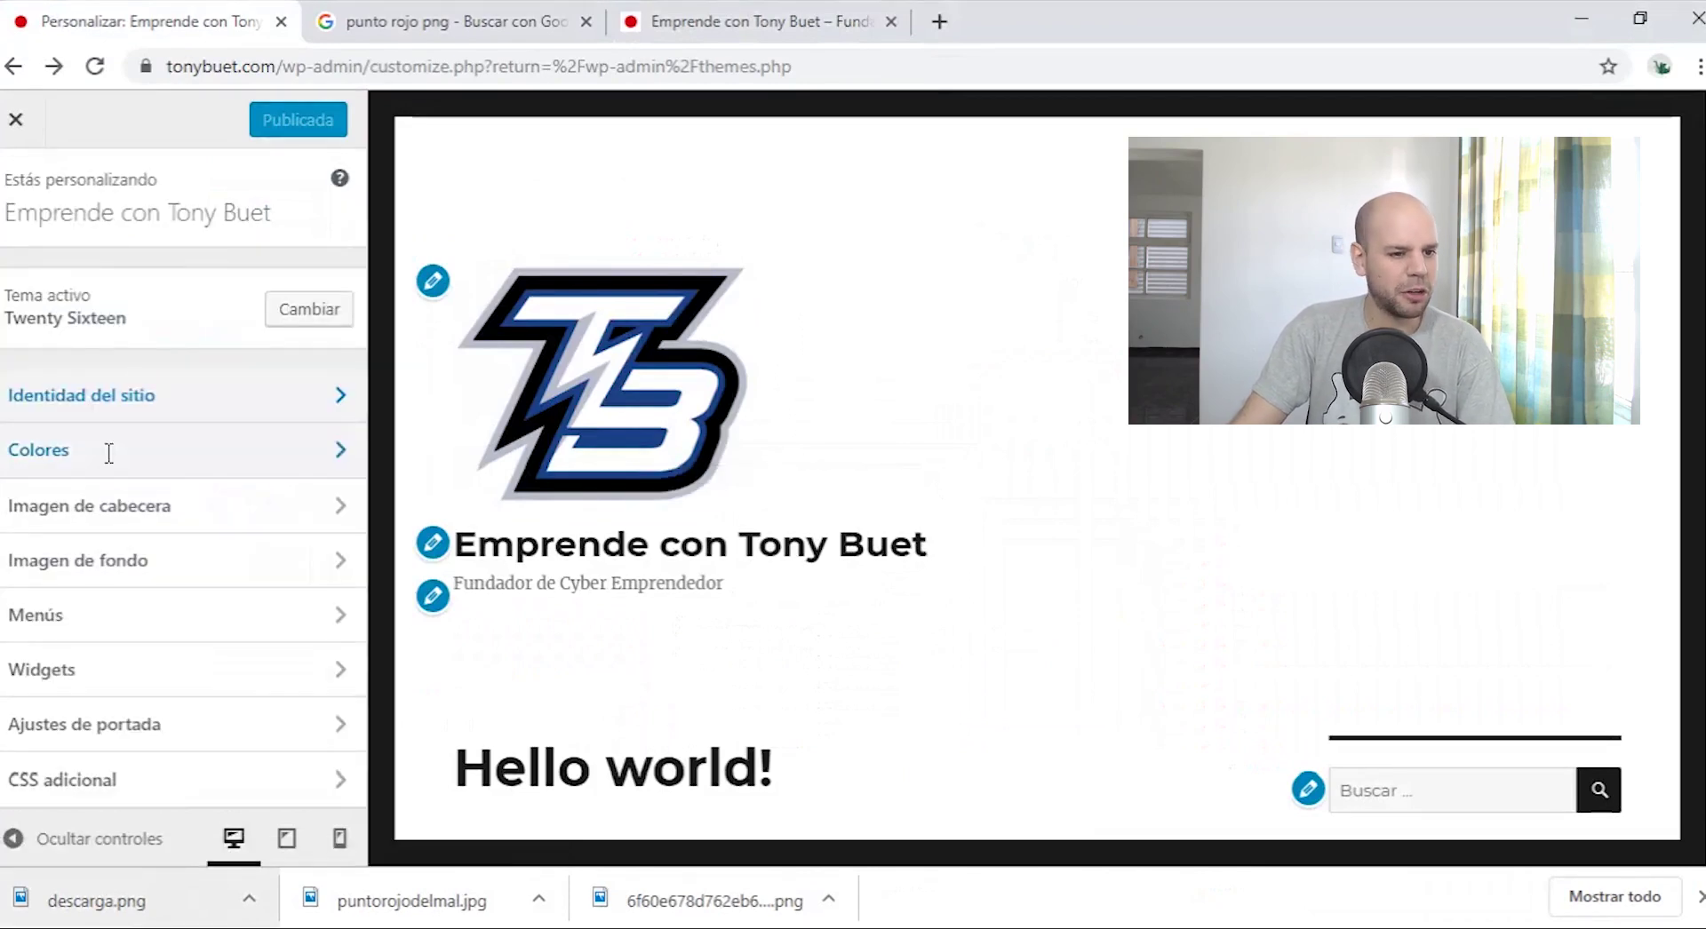
{"action": "left_click", "coordinate": [108, 453]}
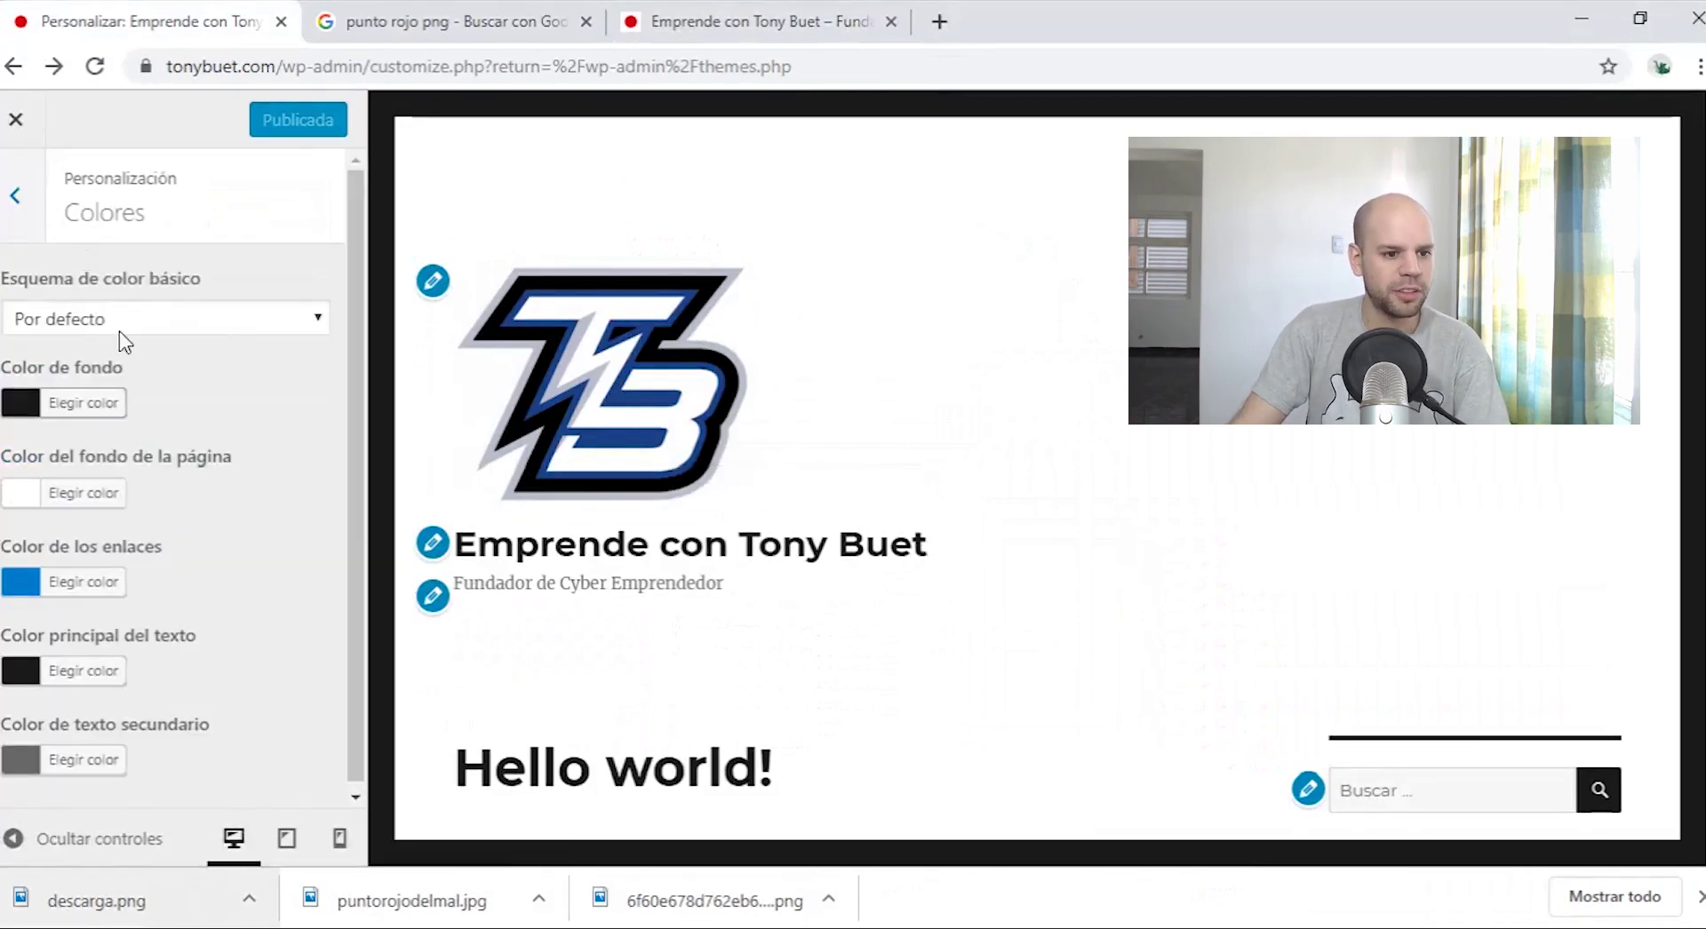
{"action": "key", "text": "Escape"}
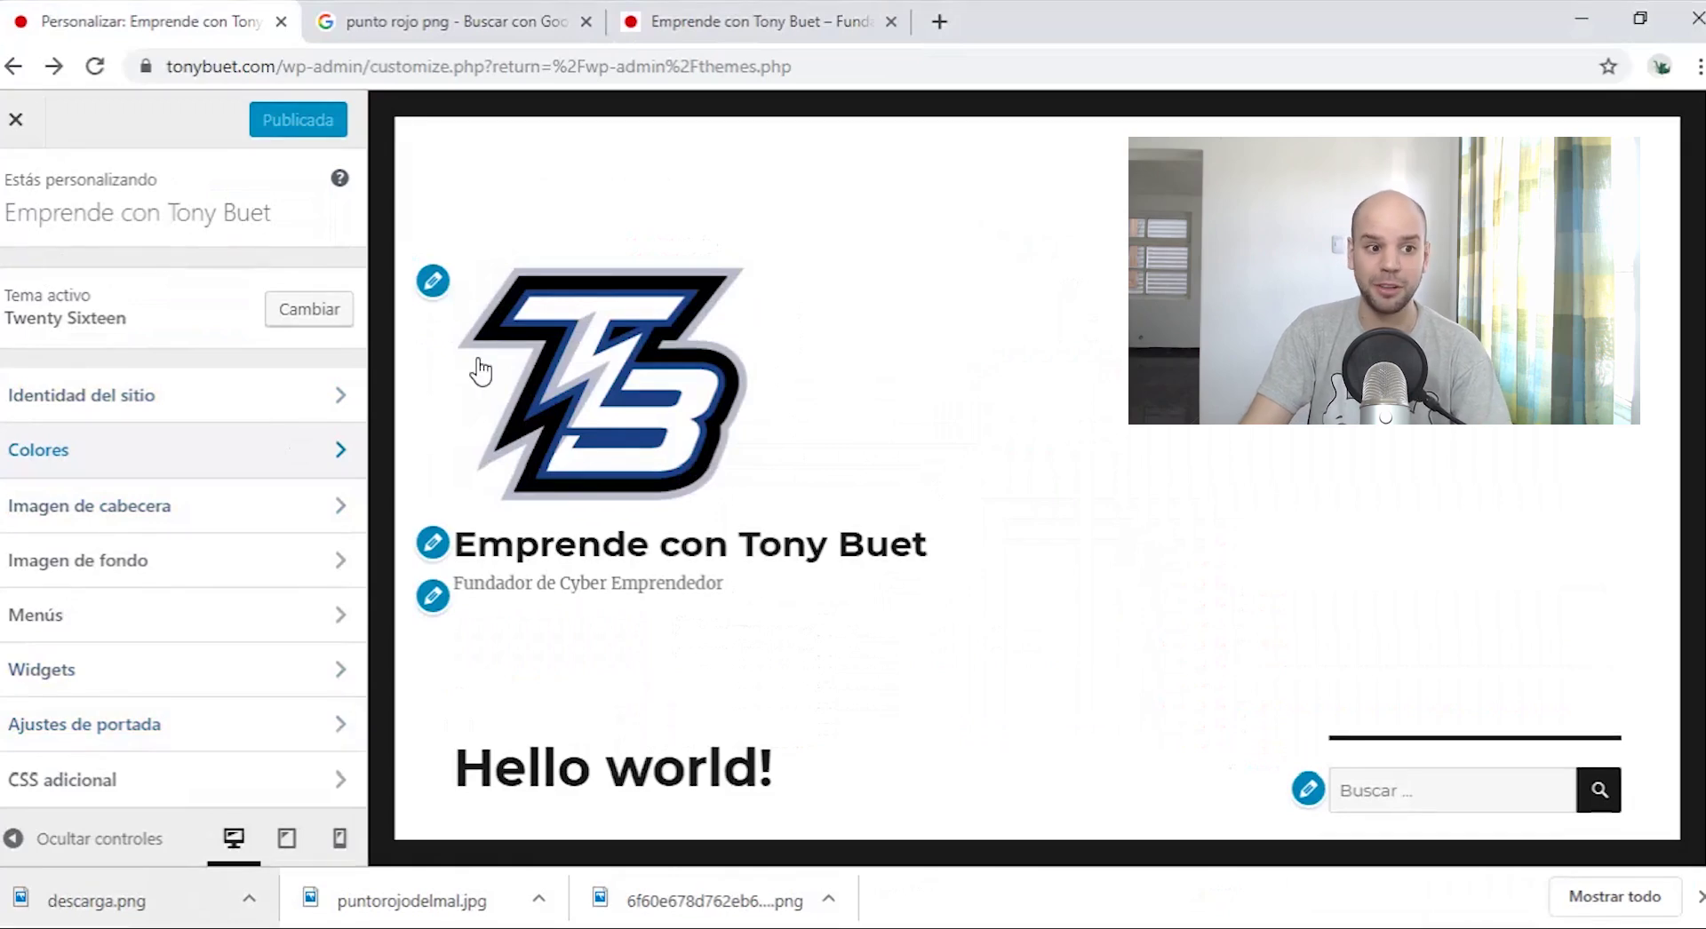
{"action": "left_click", "coordinate": [16, 120]}
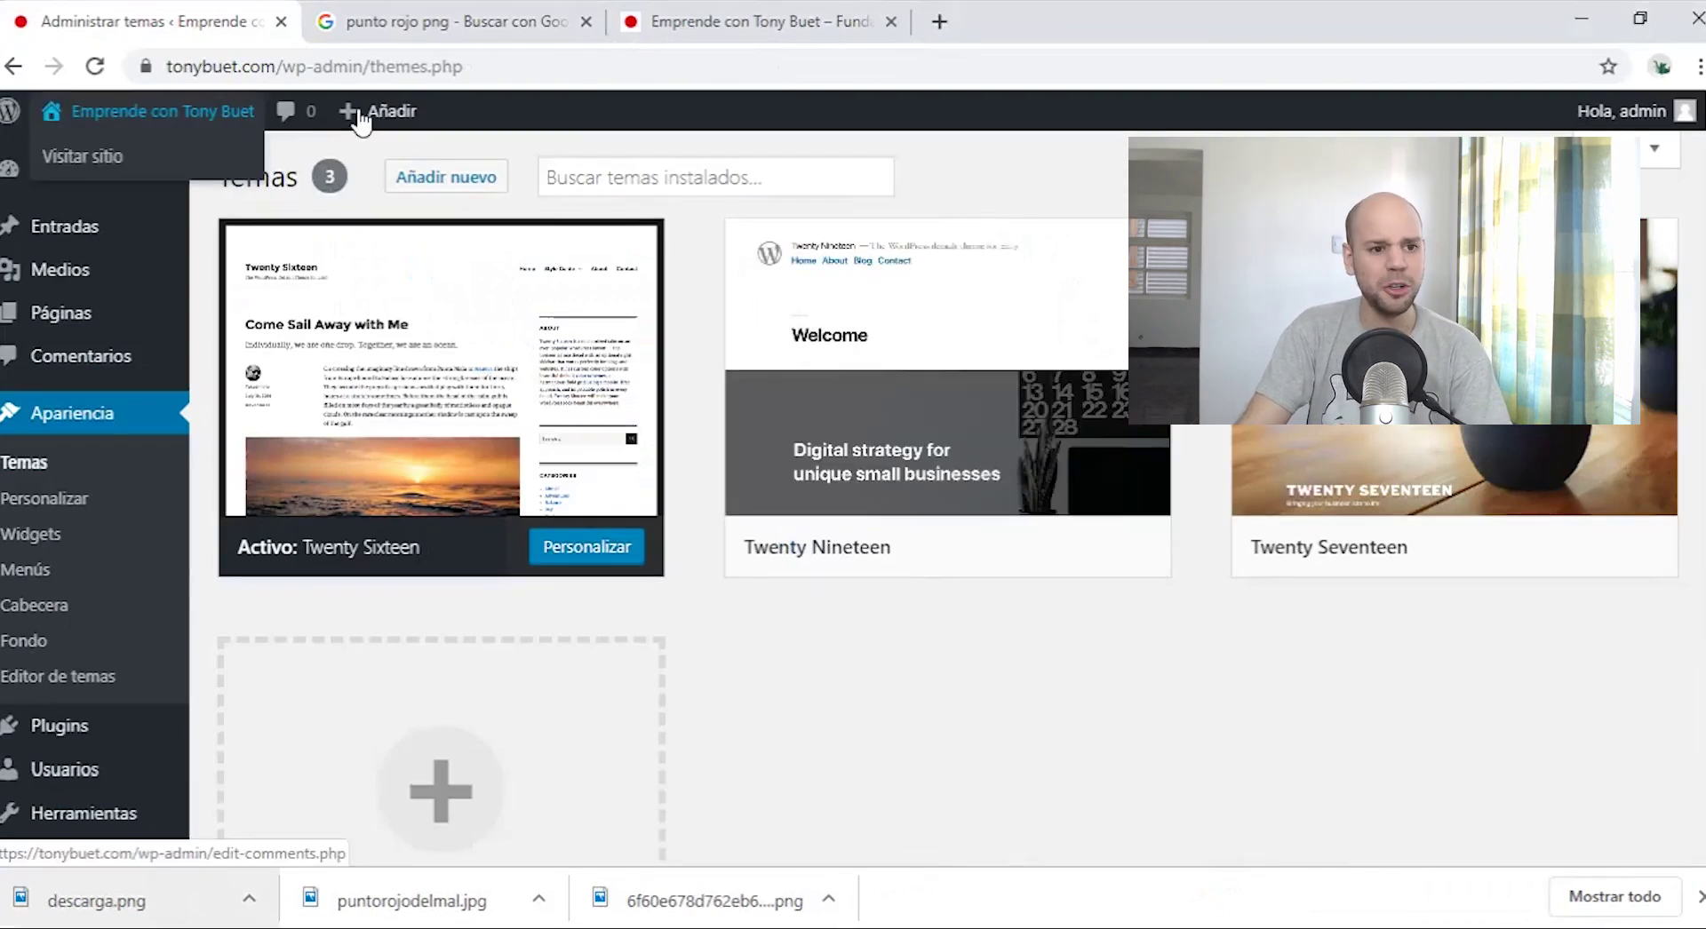
Step: Look over the Comentarios list in the admin and visit the public site from there
{"action": "mouse_move", "coordinate": [359, 114]}
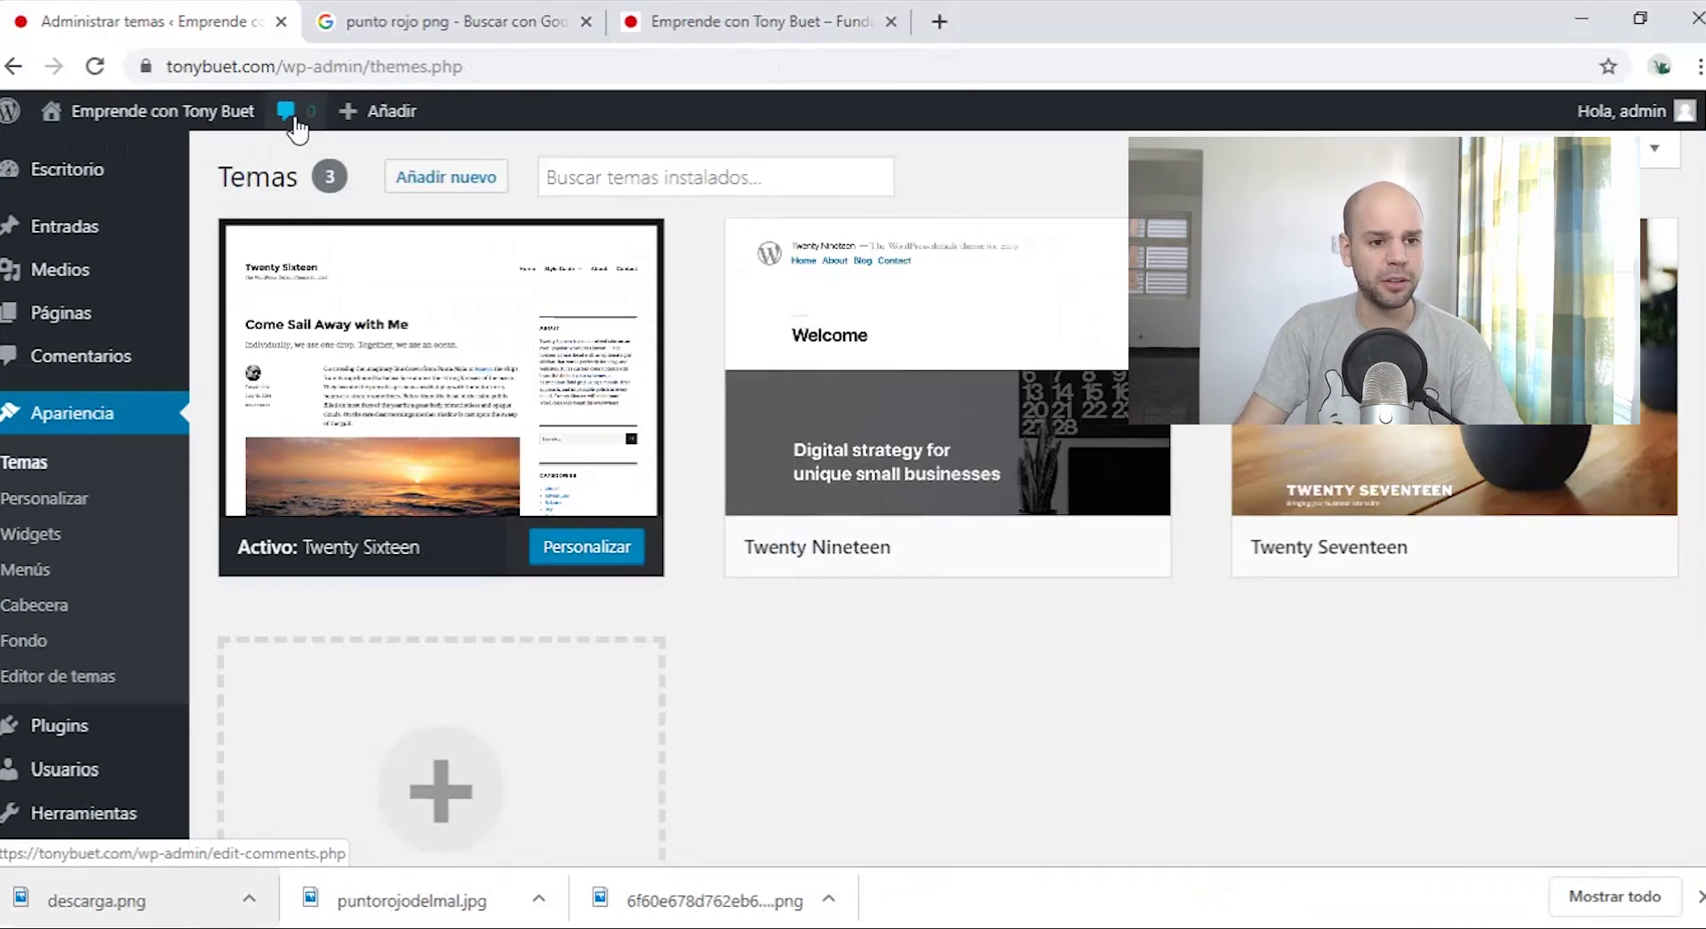
{"action": "left_click", "coordinate": [183, 355]}
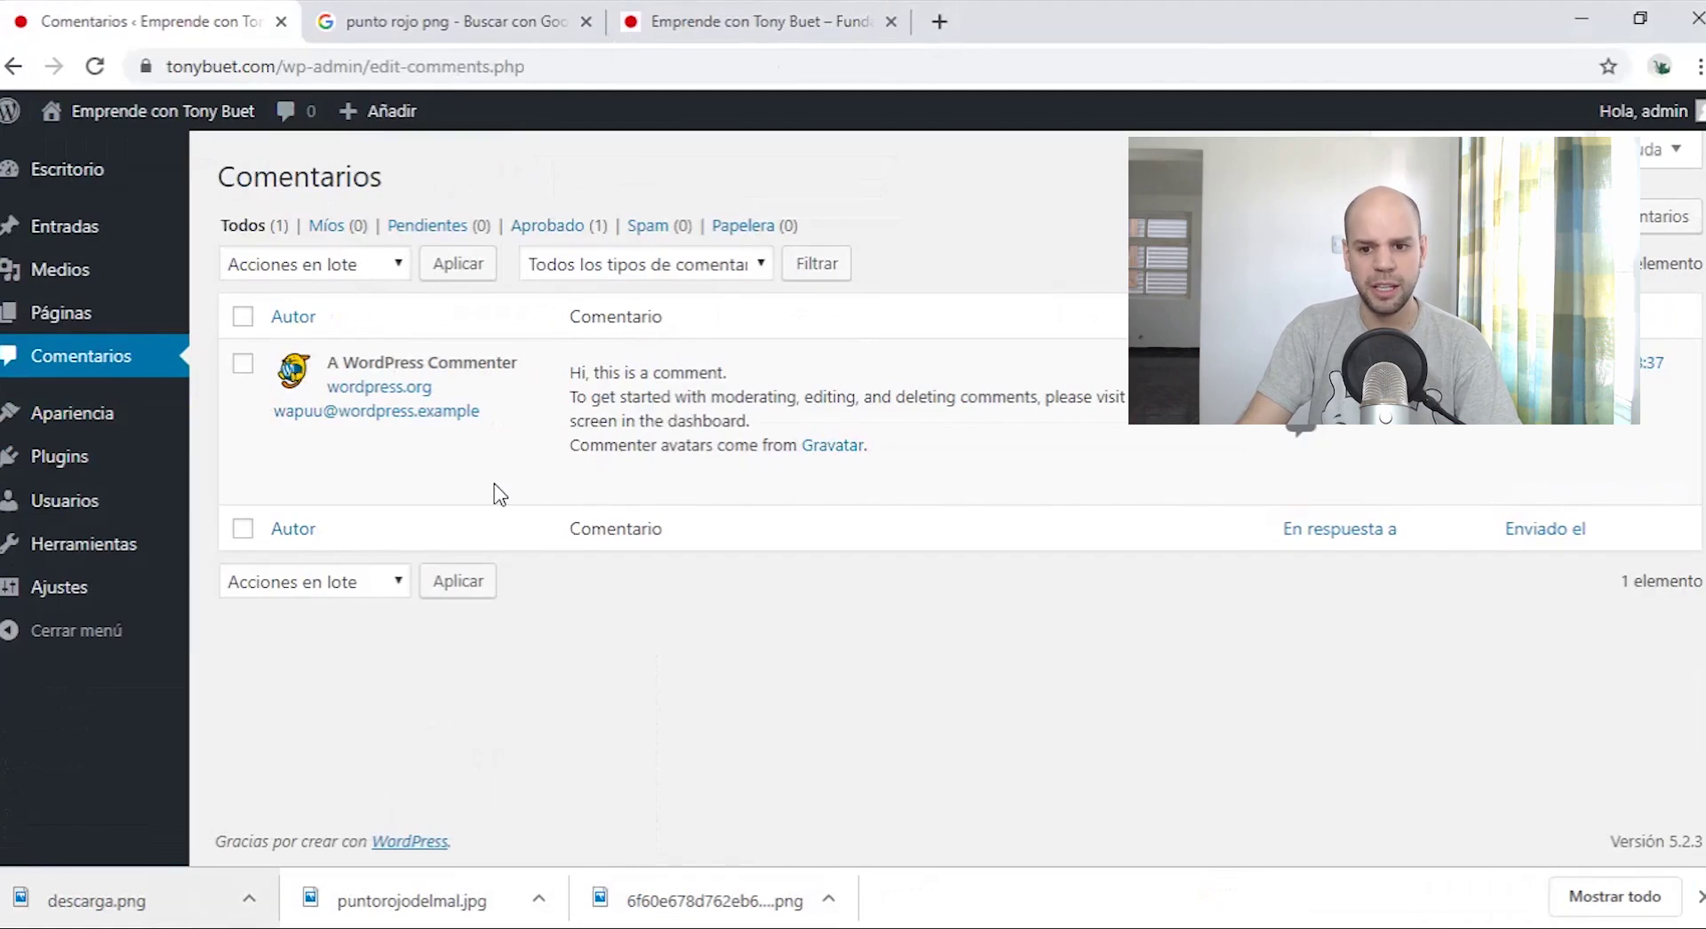
{"action": "mouse_move", "coordinate": [1155, 382]}
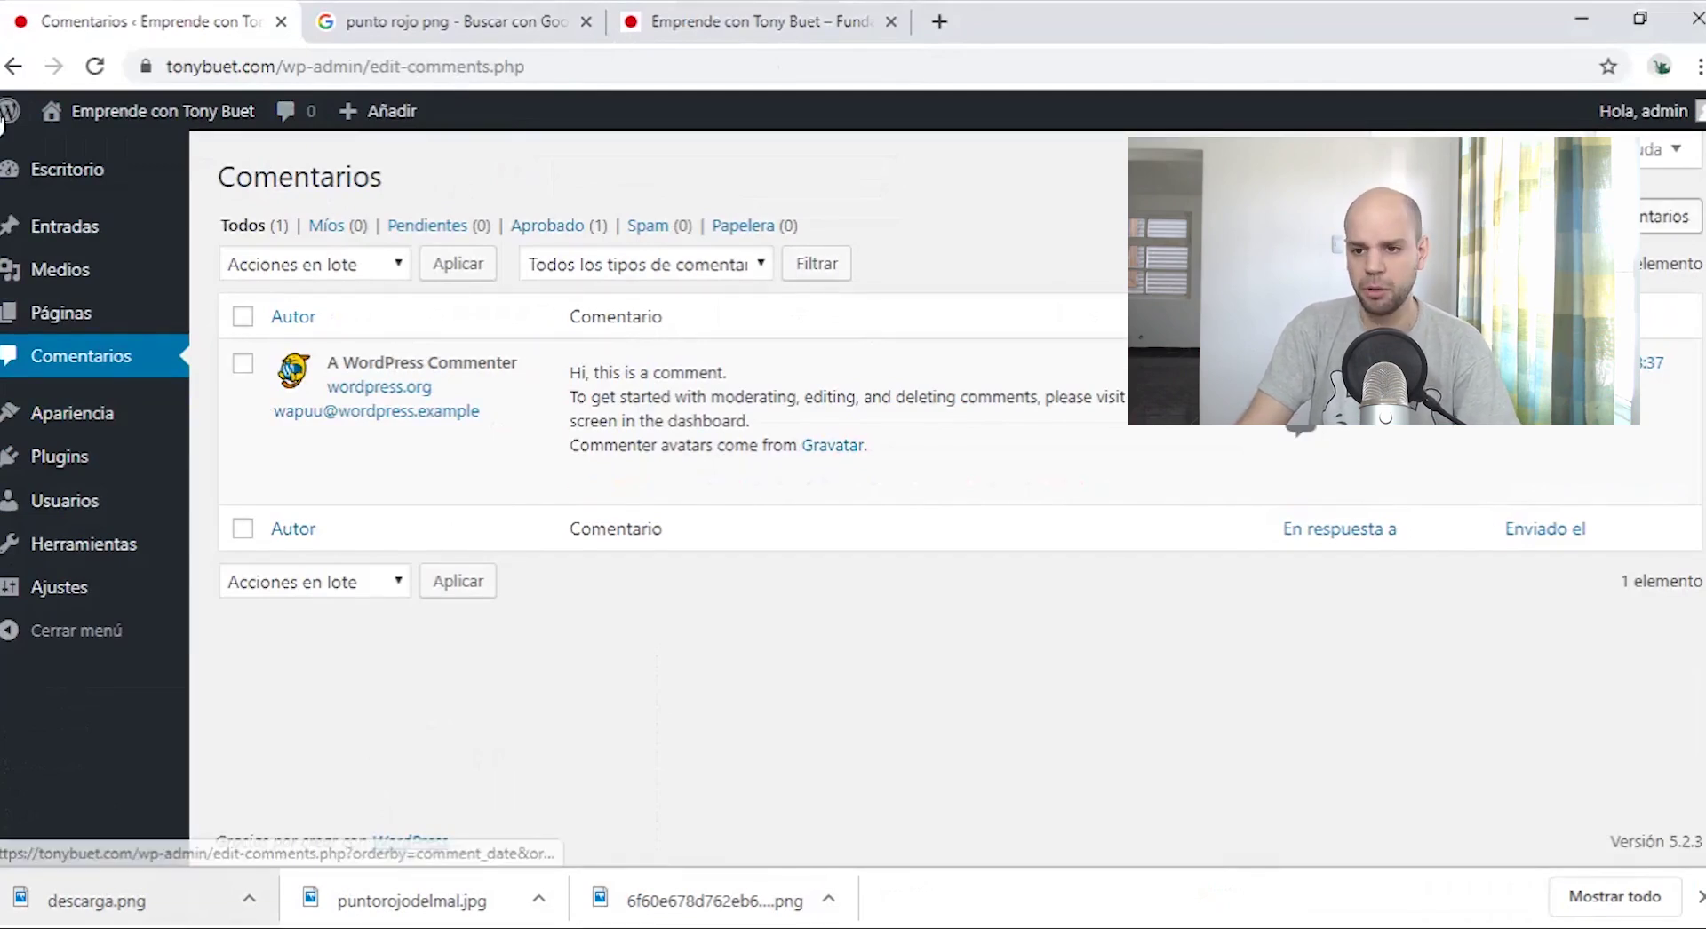
{"action": "mouse_move", "coordinate": [53, 111]}
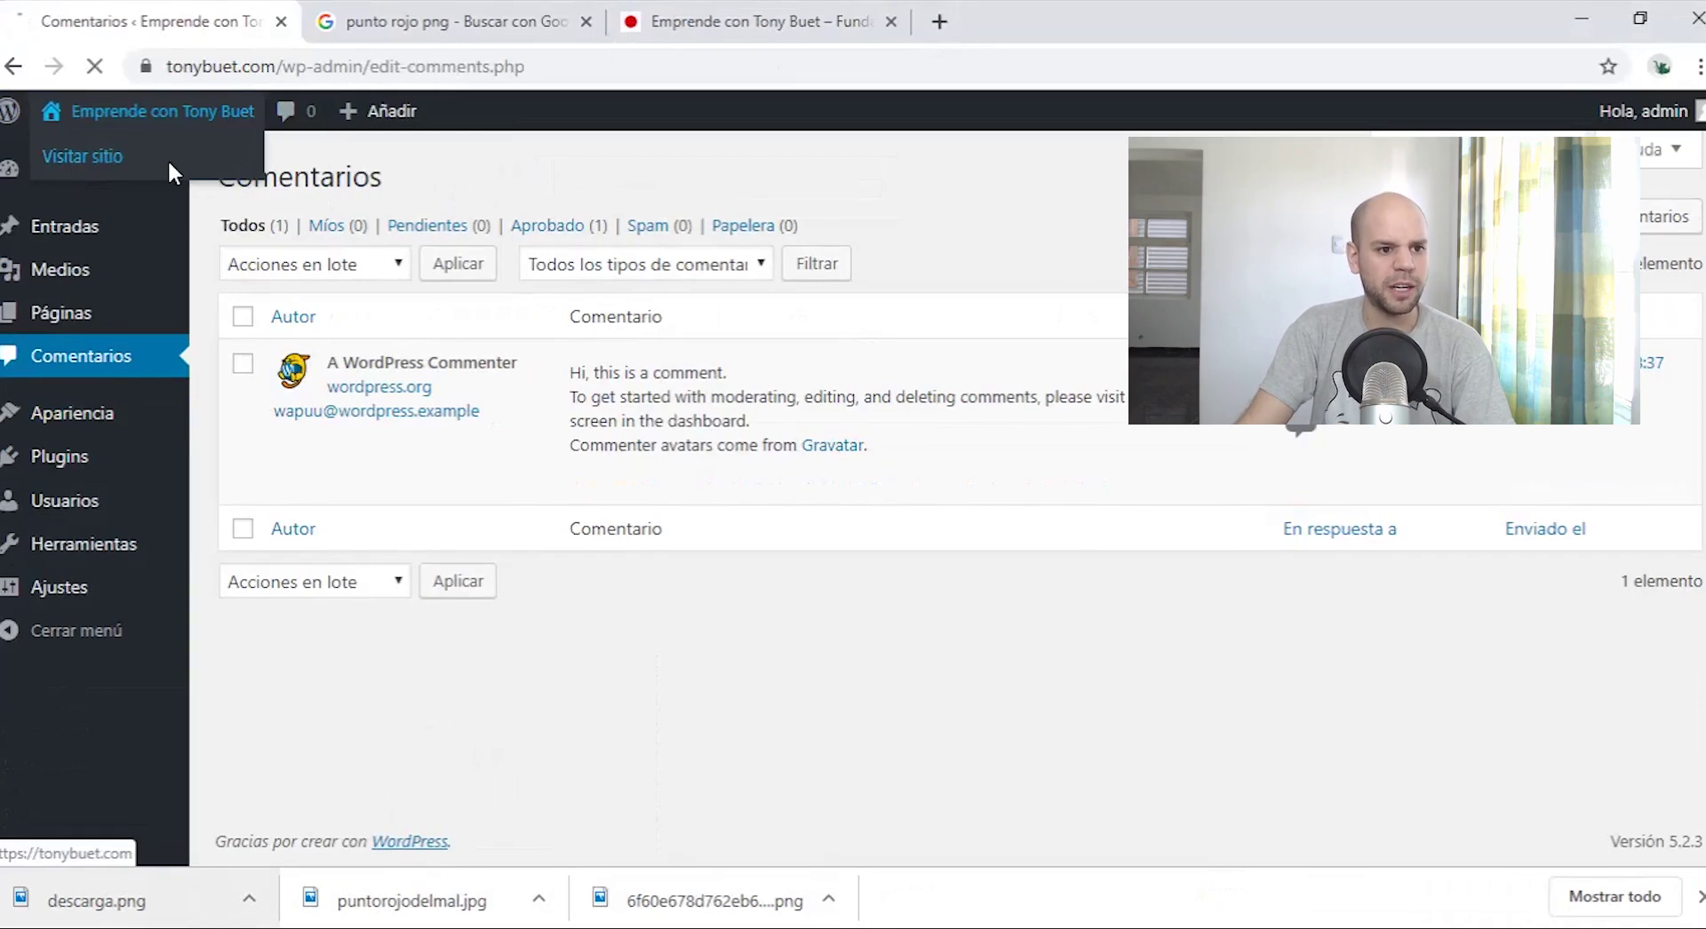
{"action": "left_click", "coordinate": [73, 160]}
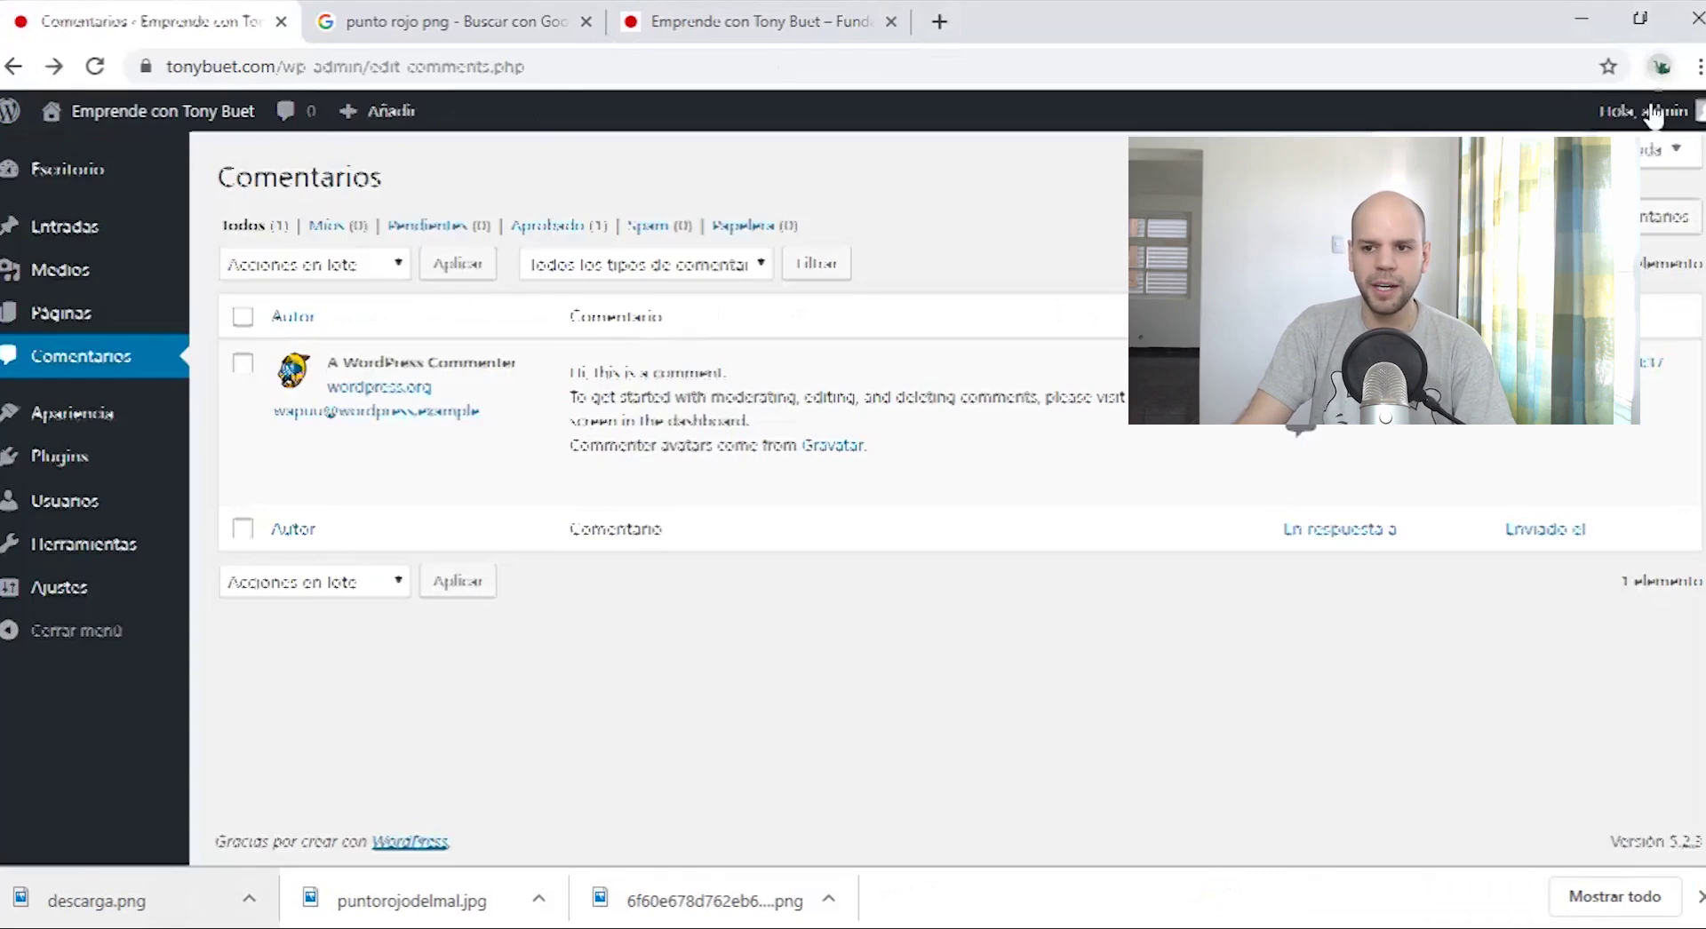
Step: Open the profile editing page of the logged-in account
{"action": "mouse_move", "coordinate": [1653, 114]}
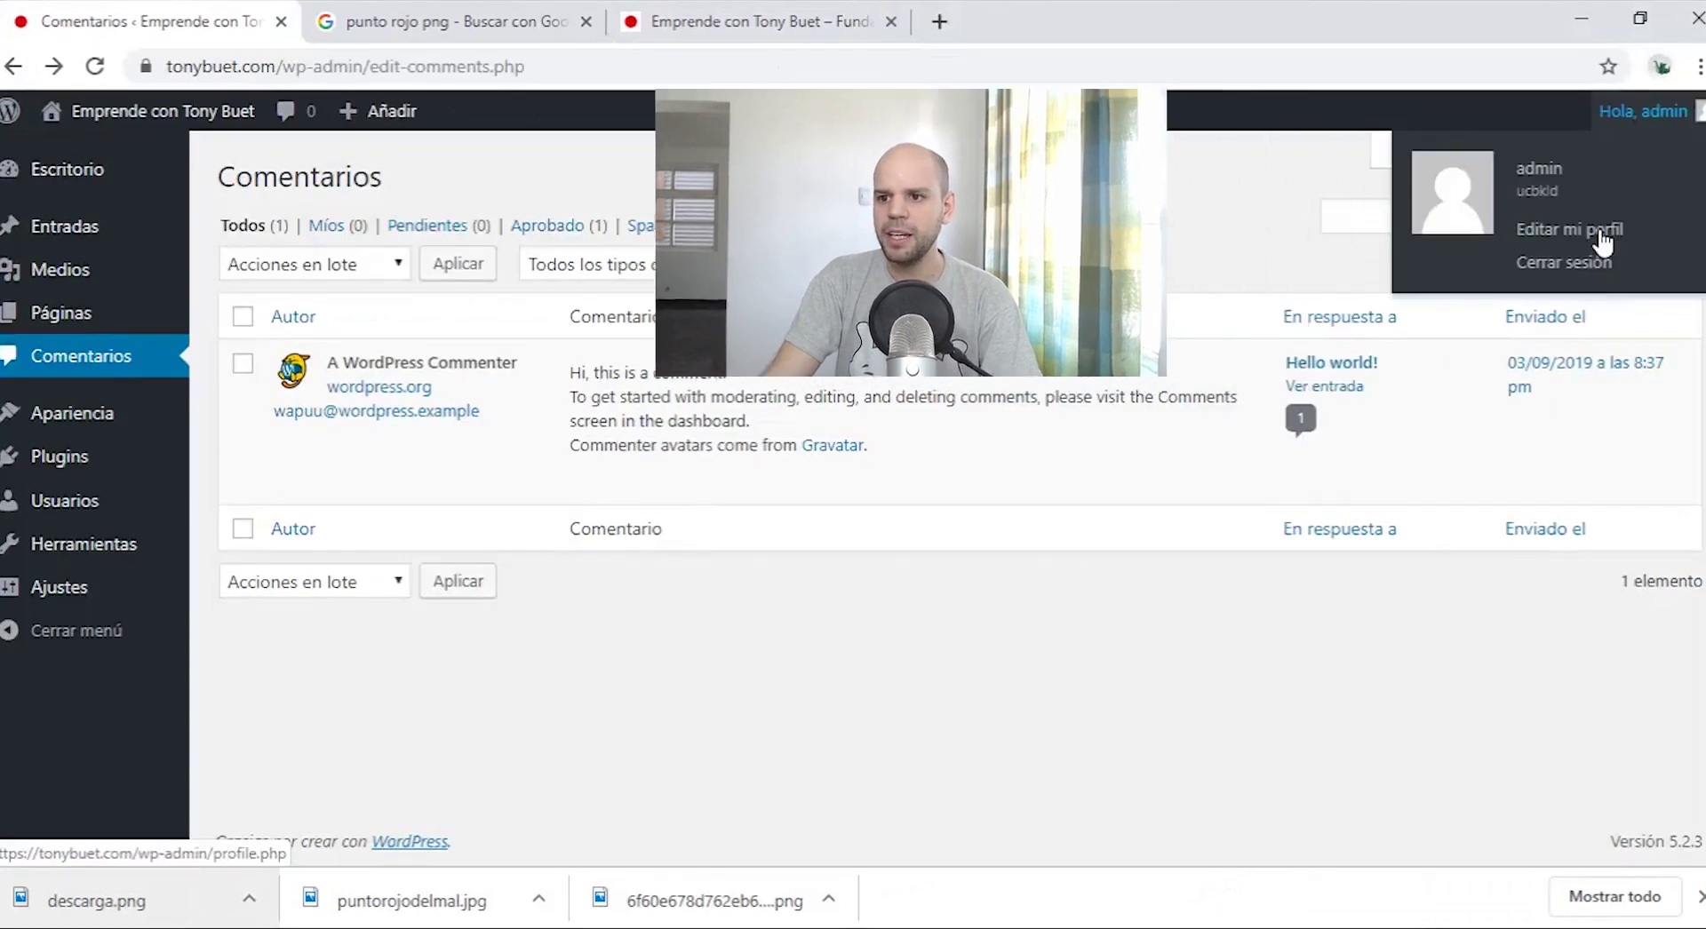
{"action": "left_click", "coordinate": [1614, 212]}
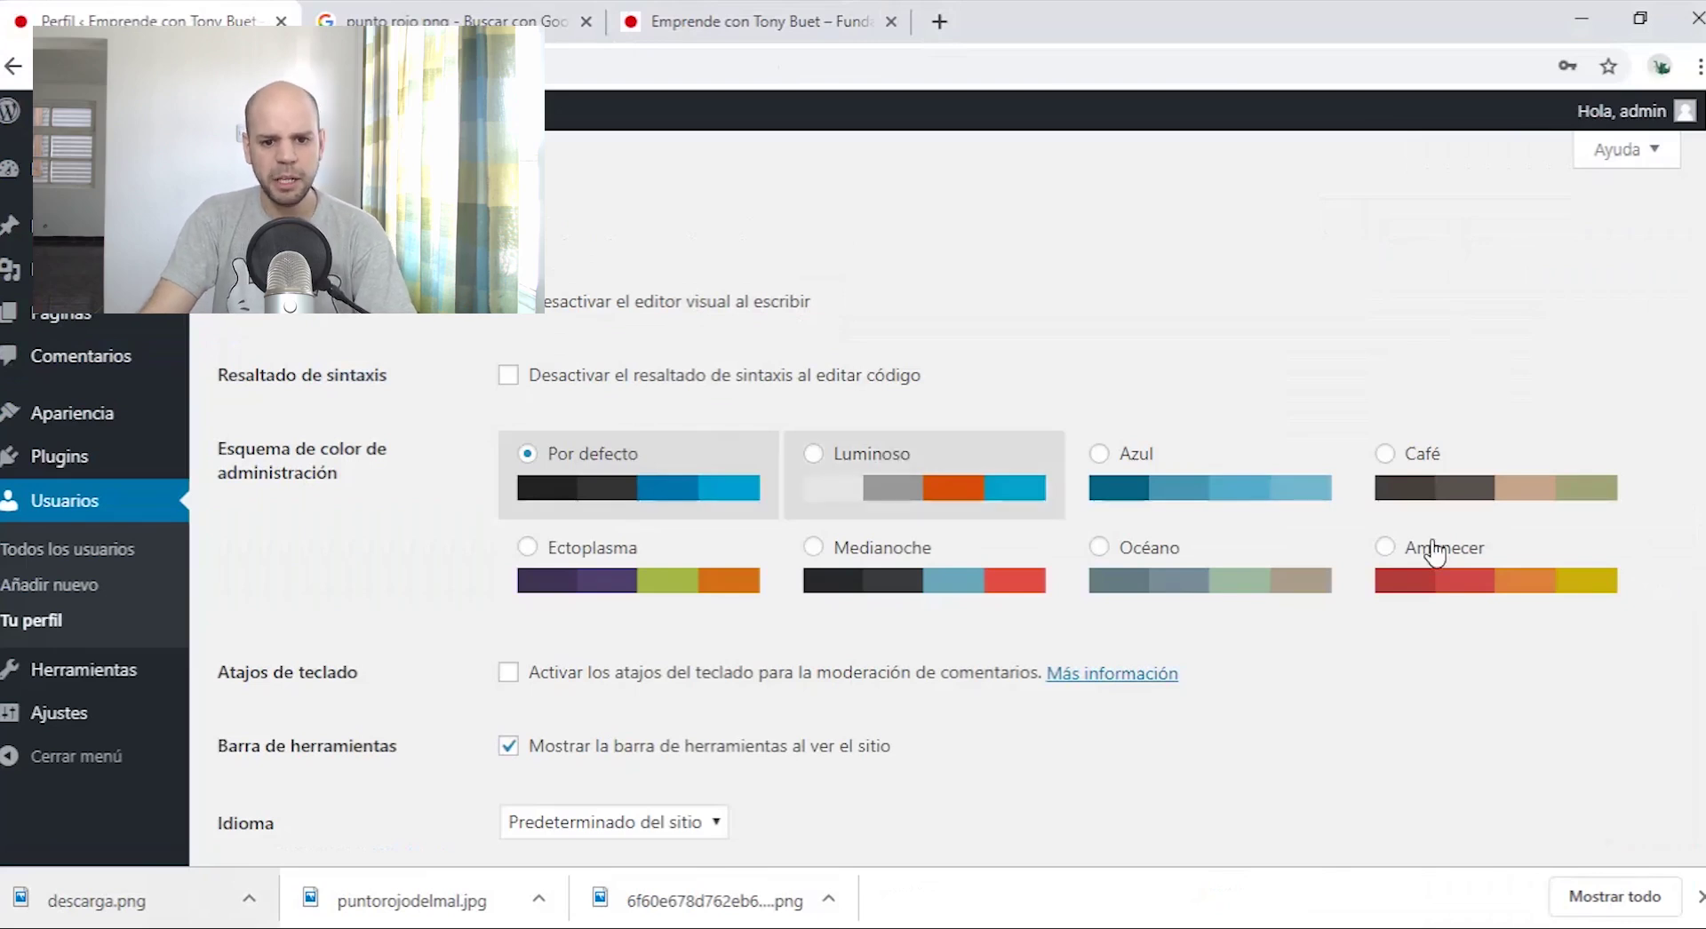
Step: Try the Amanecer and Luminoso admin color schemes, and reselect Por defecto
{"action": "left_click", "coordinate": [1435, 552]}
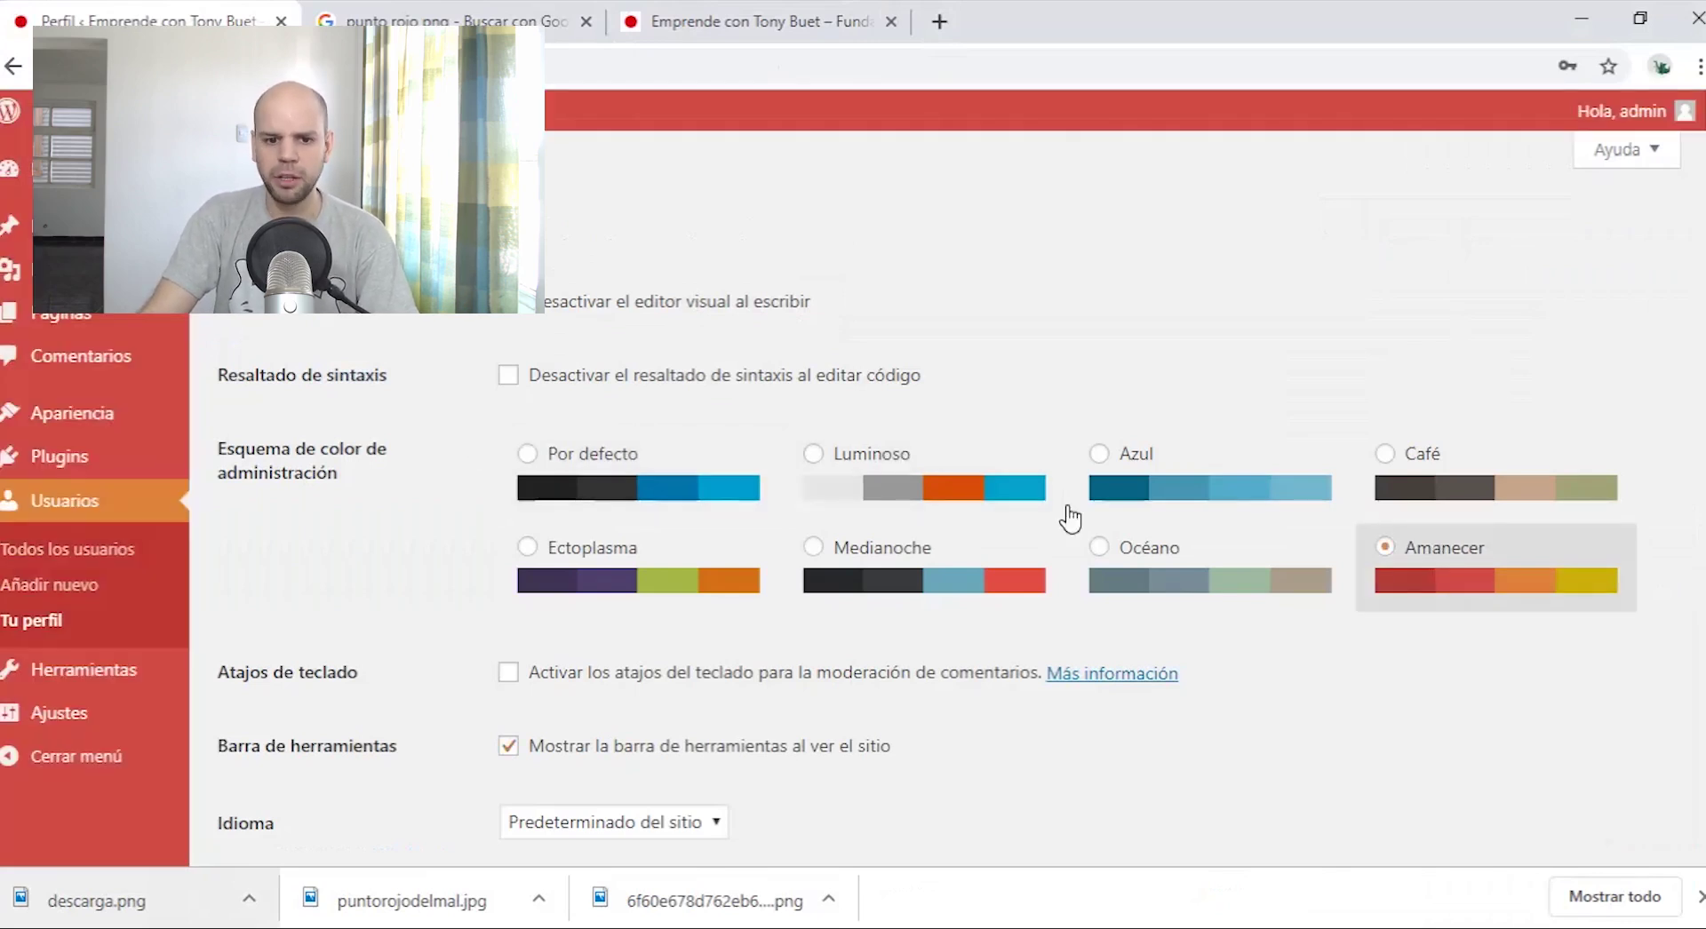
{"action": "left_click", "coordinate": [924, 507]}
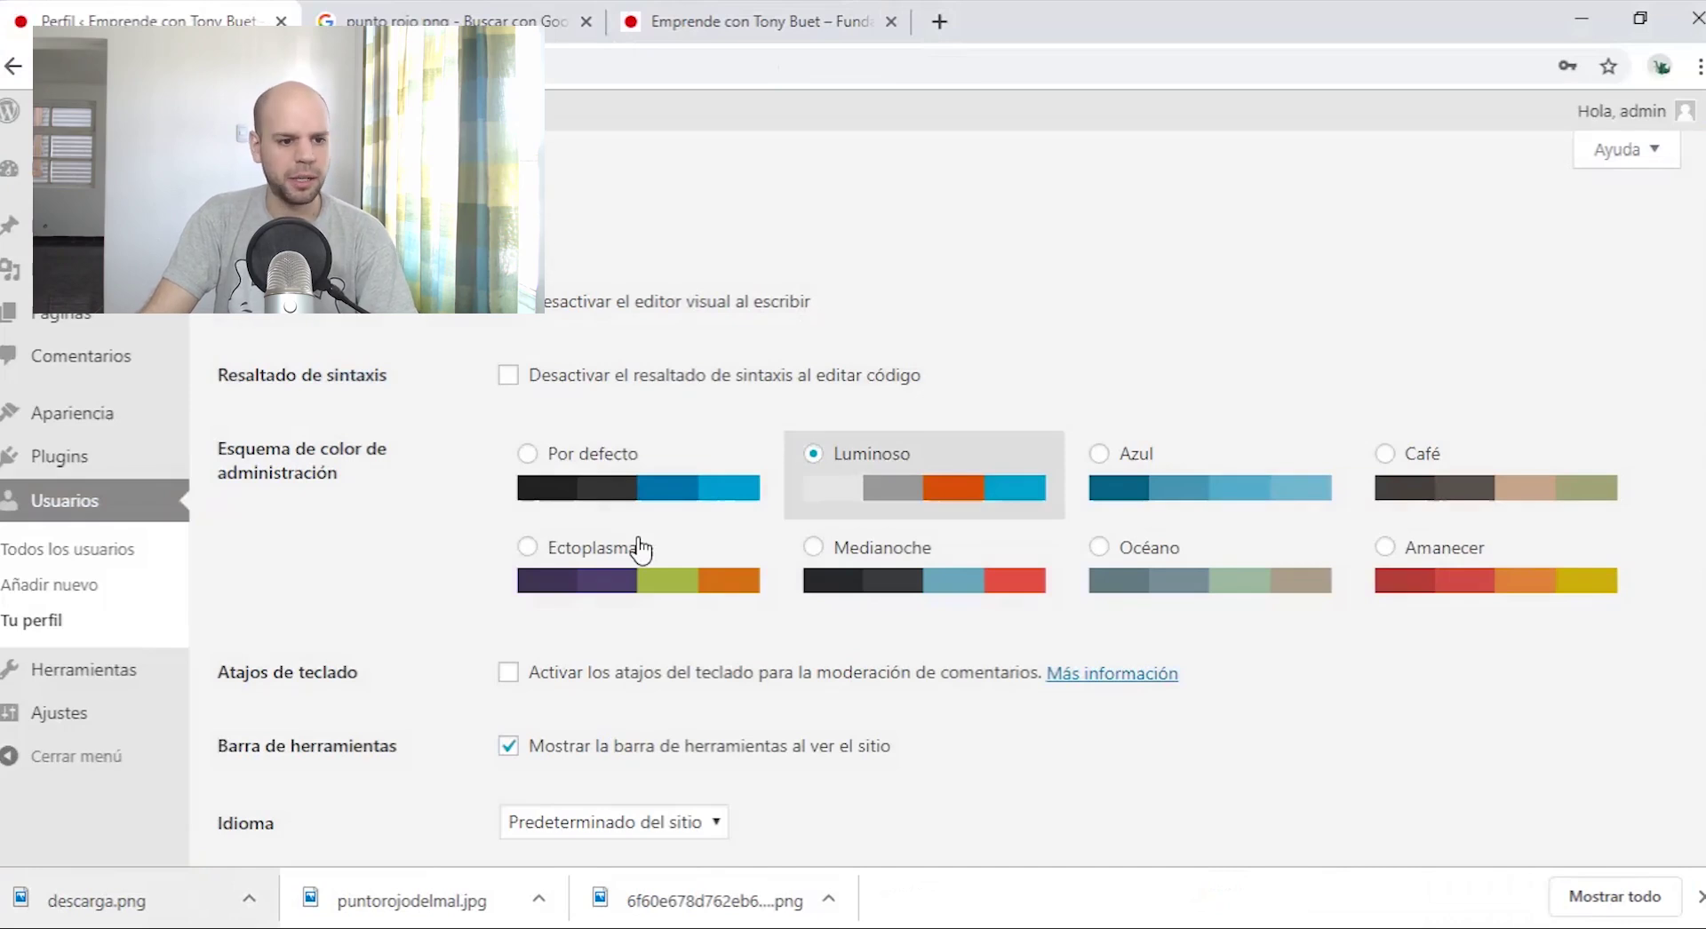
{"action": "left_click", "coordinate": [627, 487]}
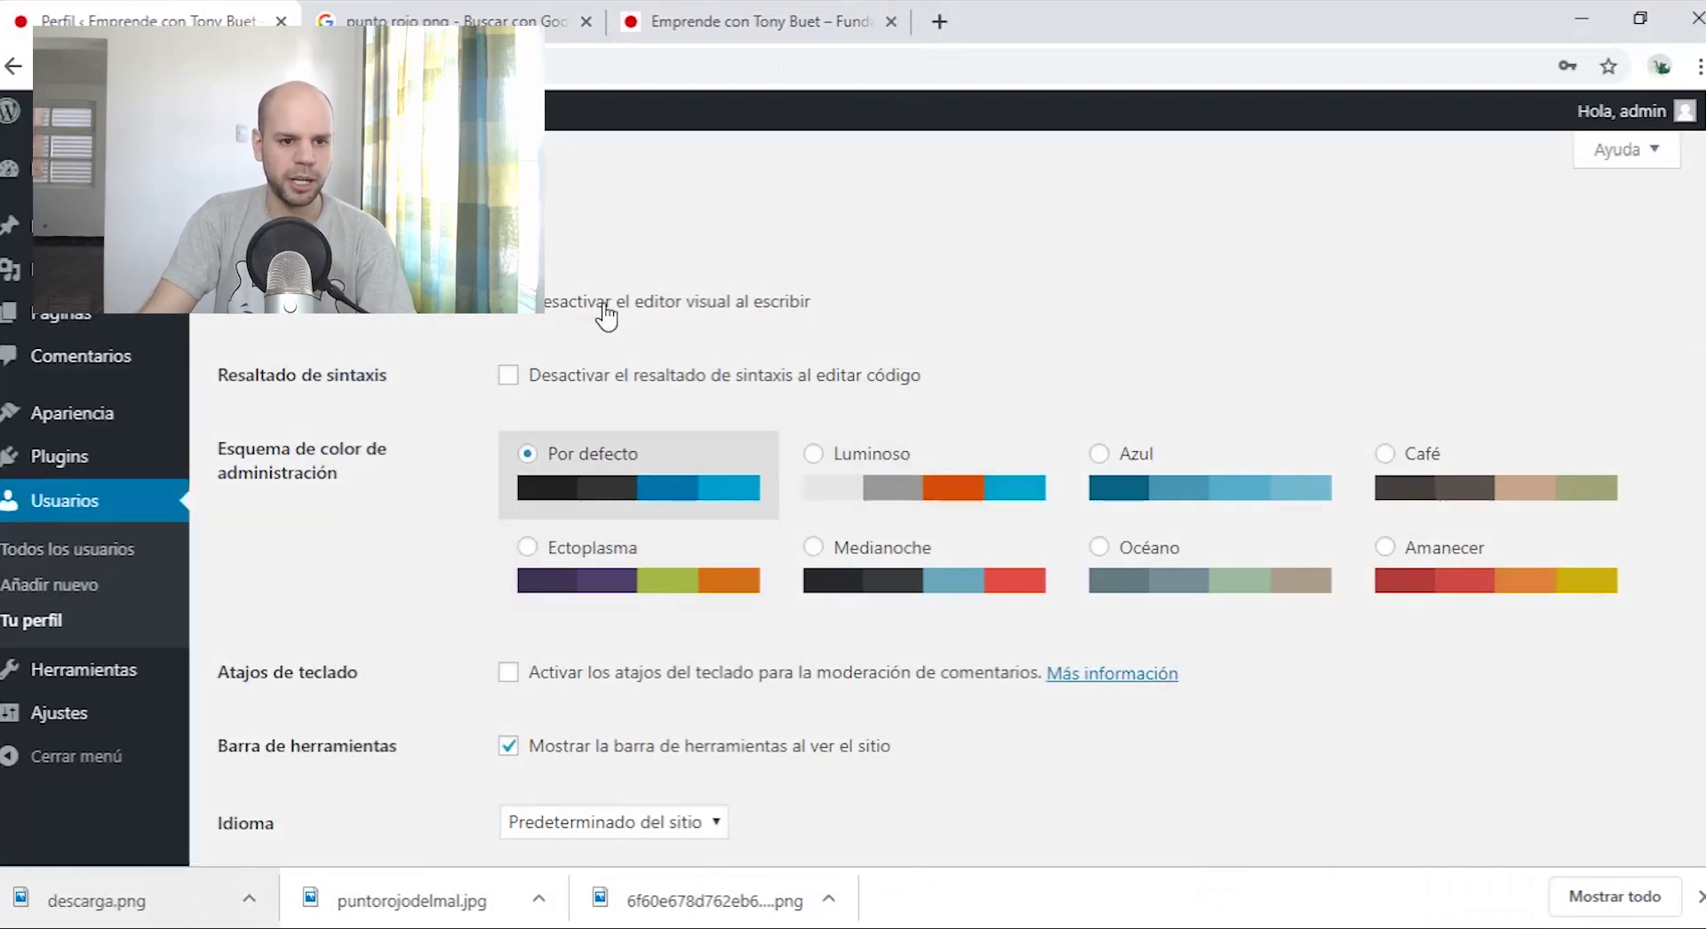
Step: Fill in the profile's first name and last name, and replace the alias with the full name
{"action": "scroll", "coordinate": [615, 515], "scroll_direction": "down", "scroll_amount": 5}
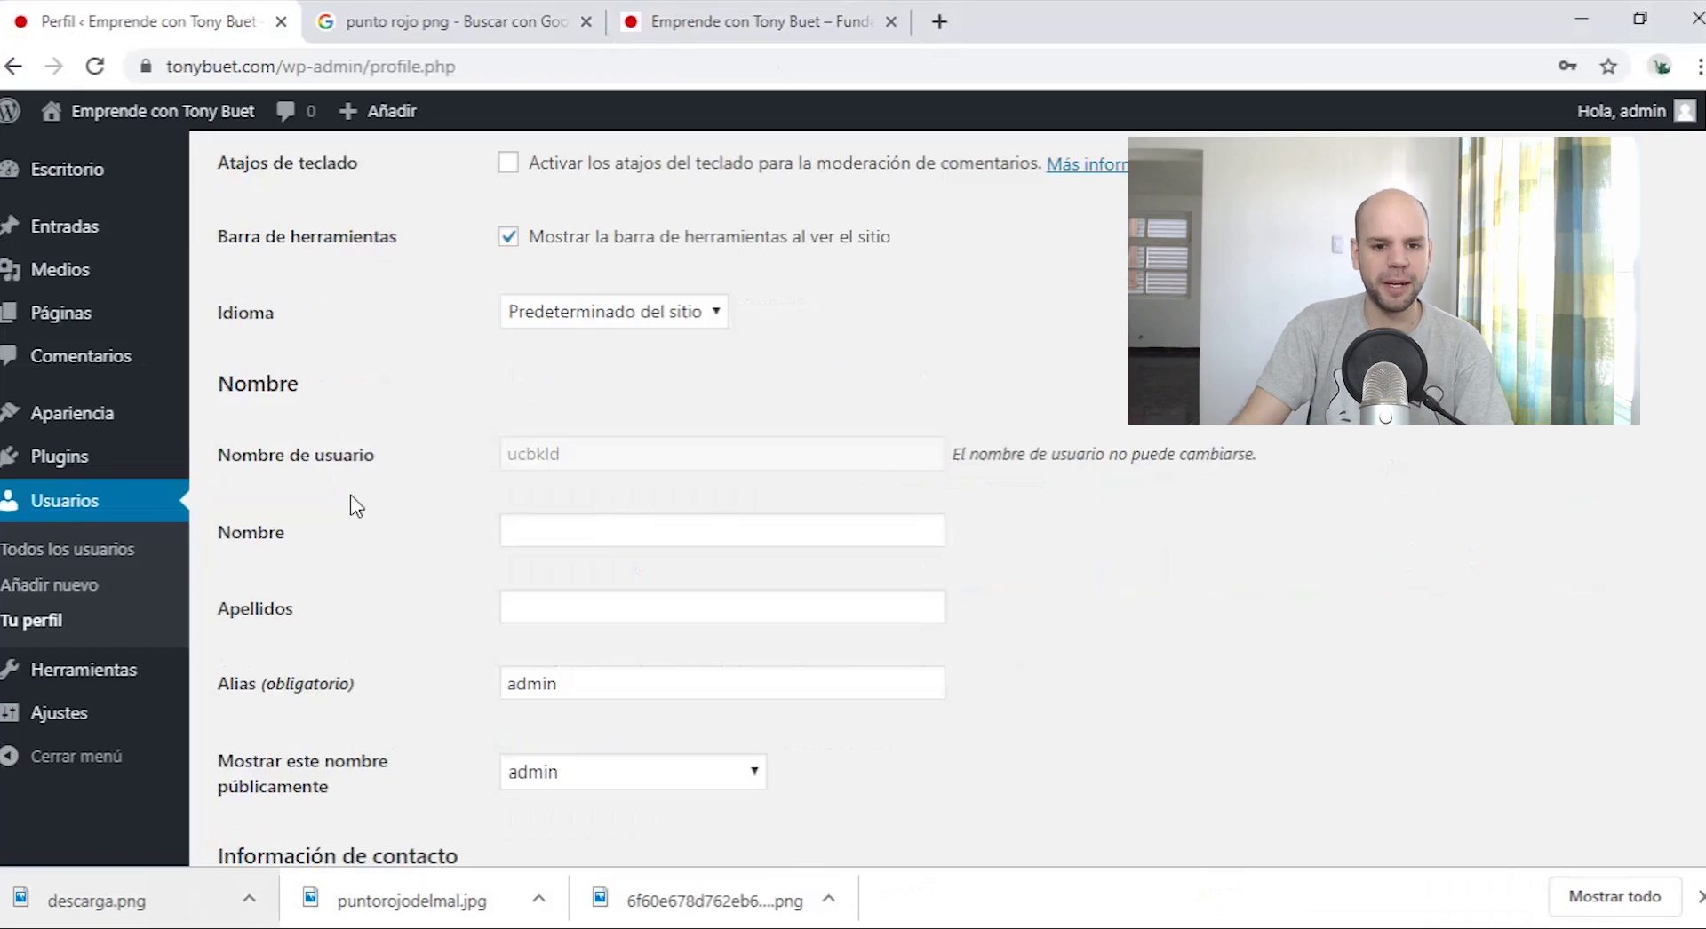
{"action": "left_click", "coordinate": [527, 538]}
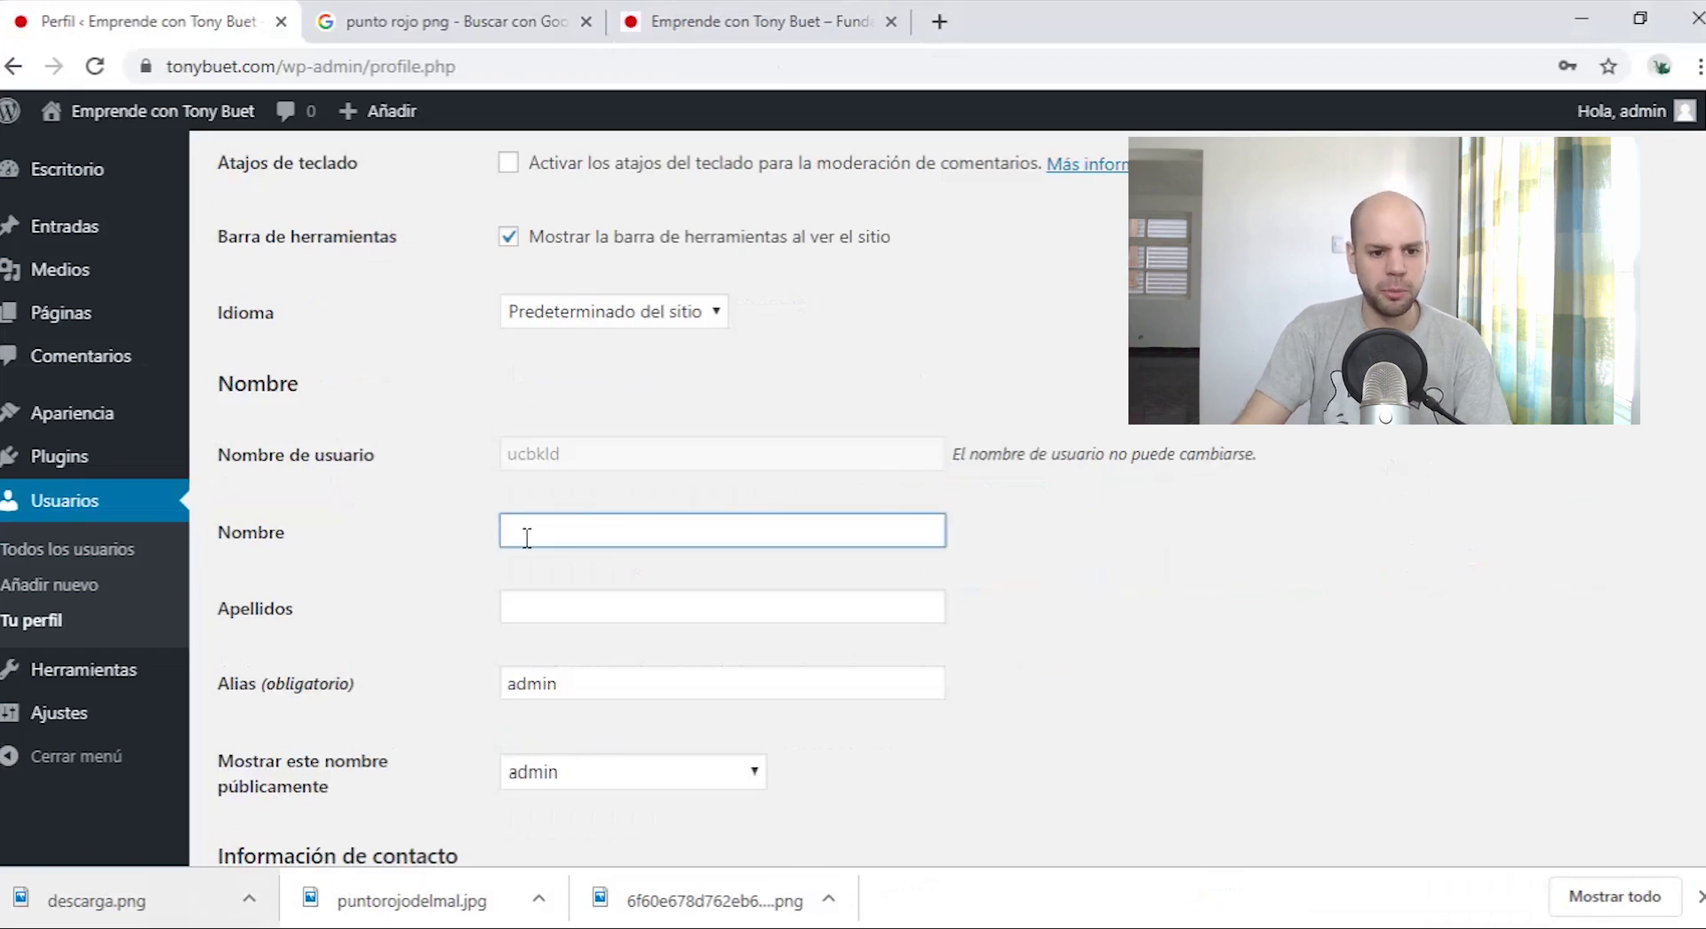
{"action": "type", "text": "Tony"}
{"action": "key", "text": "Tab"}
{"action": "type", "text": "Buet"}
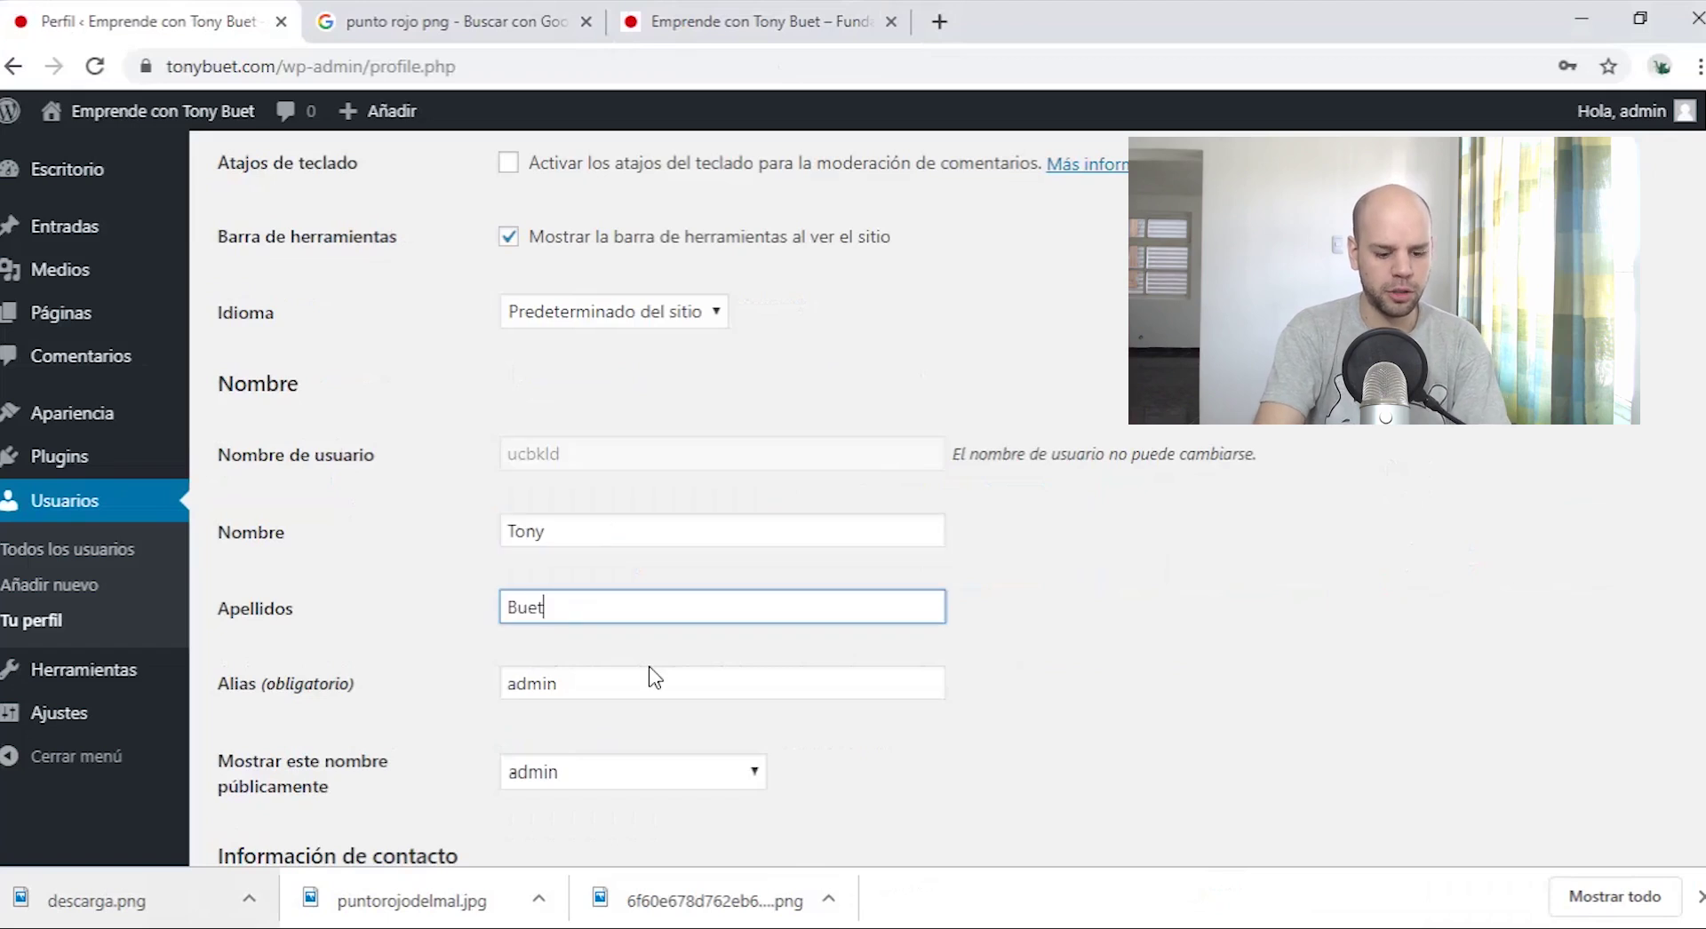
{"action": "scroll", "coordinate": [469, 576], "scroll_direction": "down", "scroll_amount": 1}
{"action": "key", "text": "Tab"}
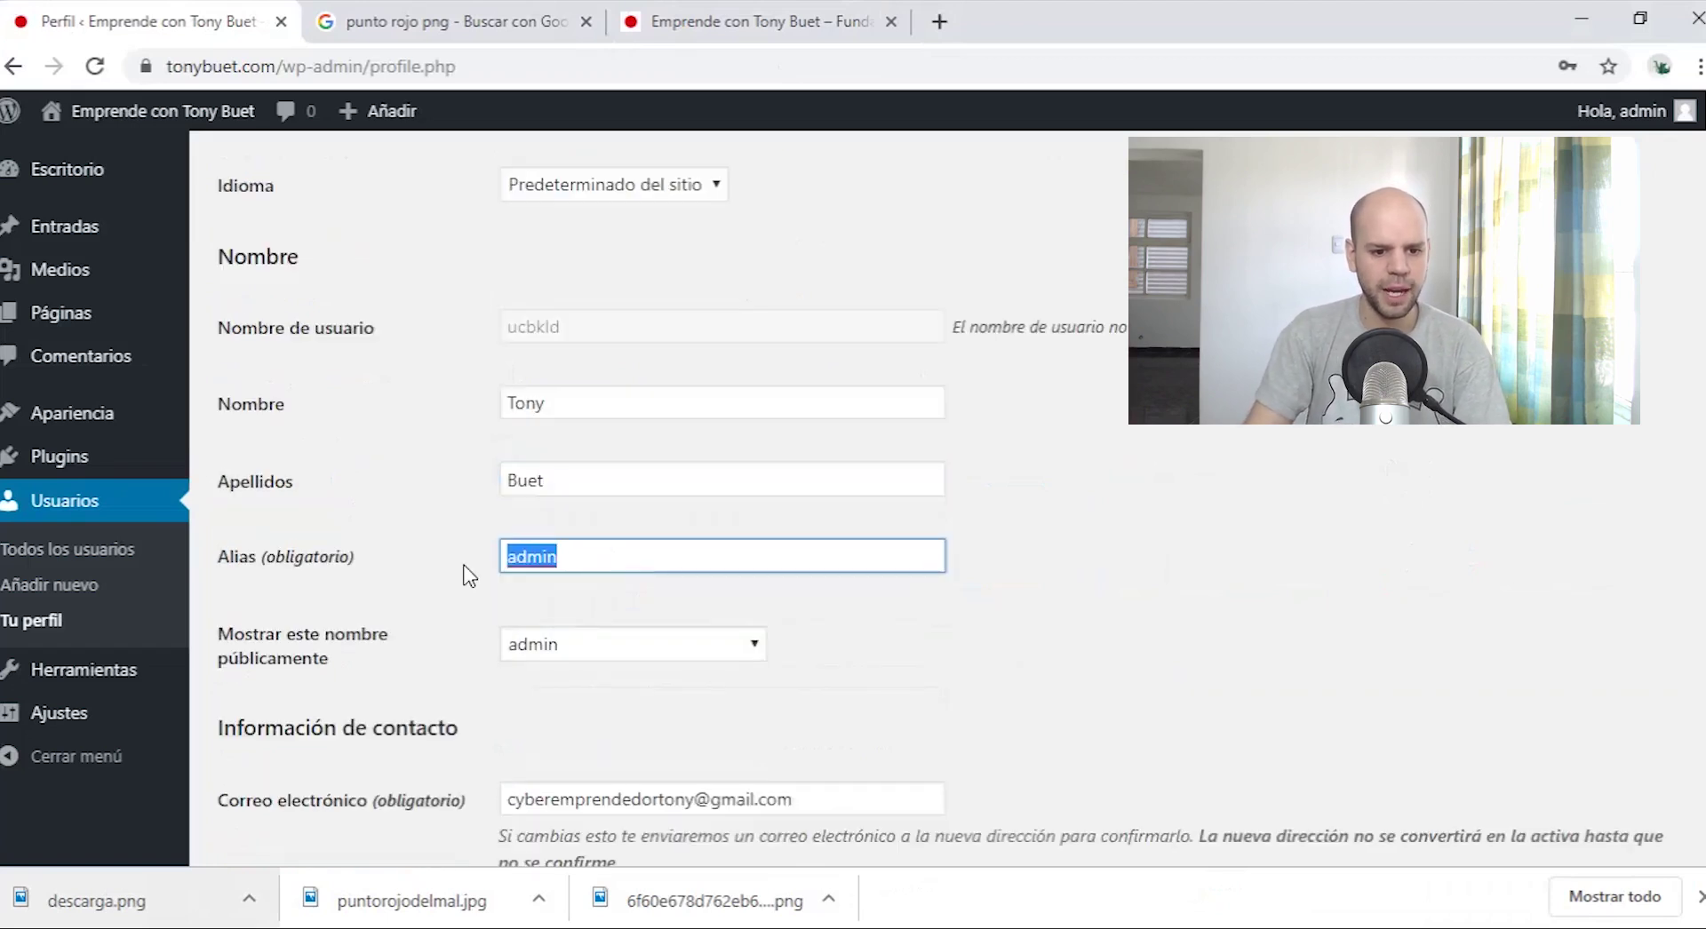
{"action": "type", "text": "Tony Buet"}
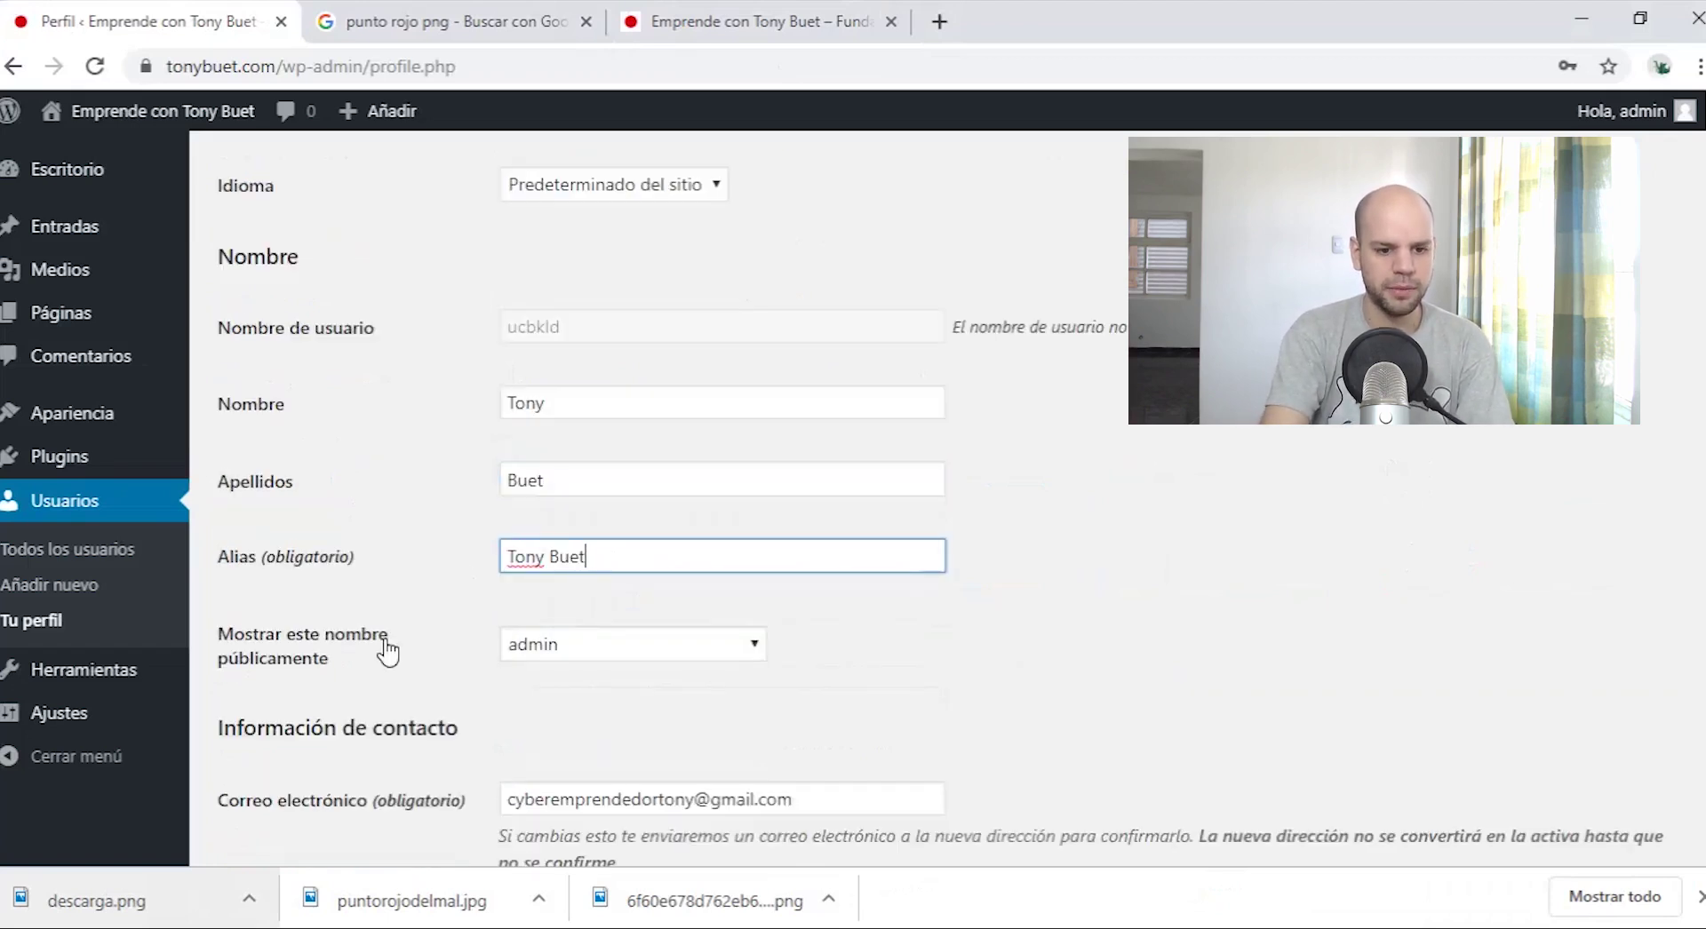
Step: Set the publicly displayed name to the first-name-last-name combination
{"action": "left_click", "coordinate": [596, 755]}
{"action": "left_click", "coordinate": [622, 644]}
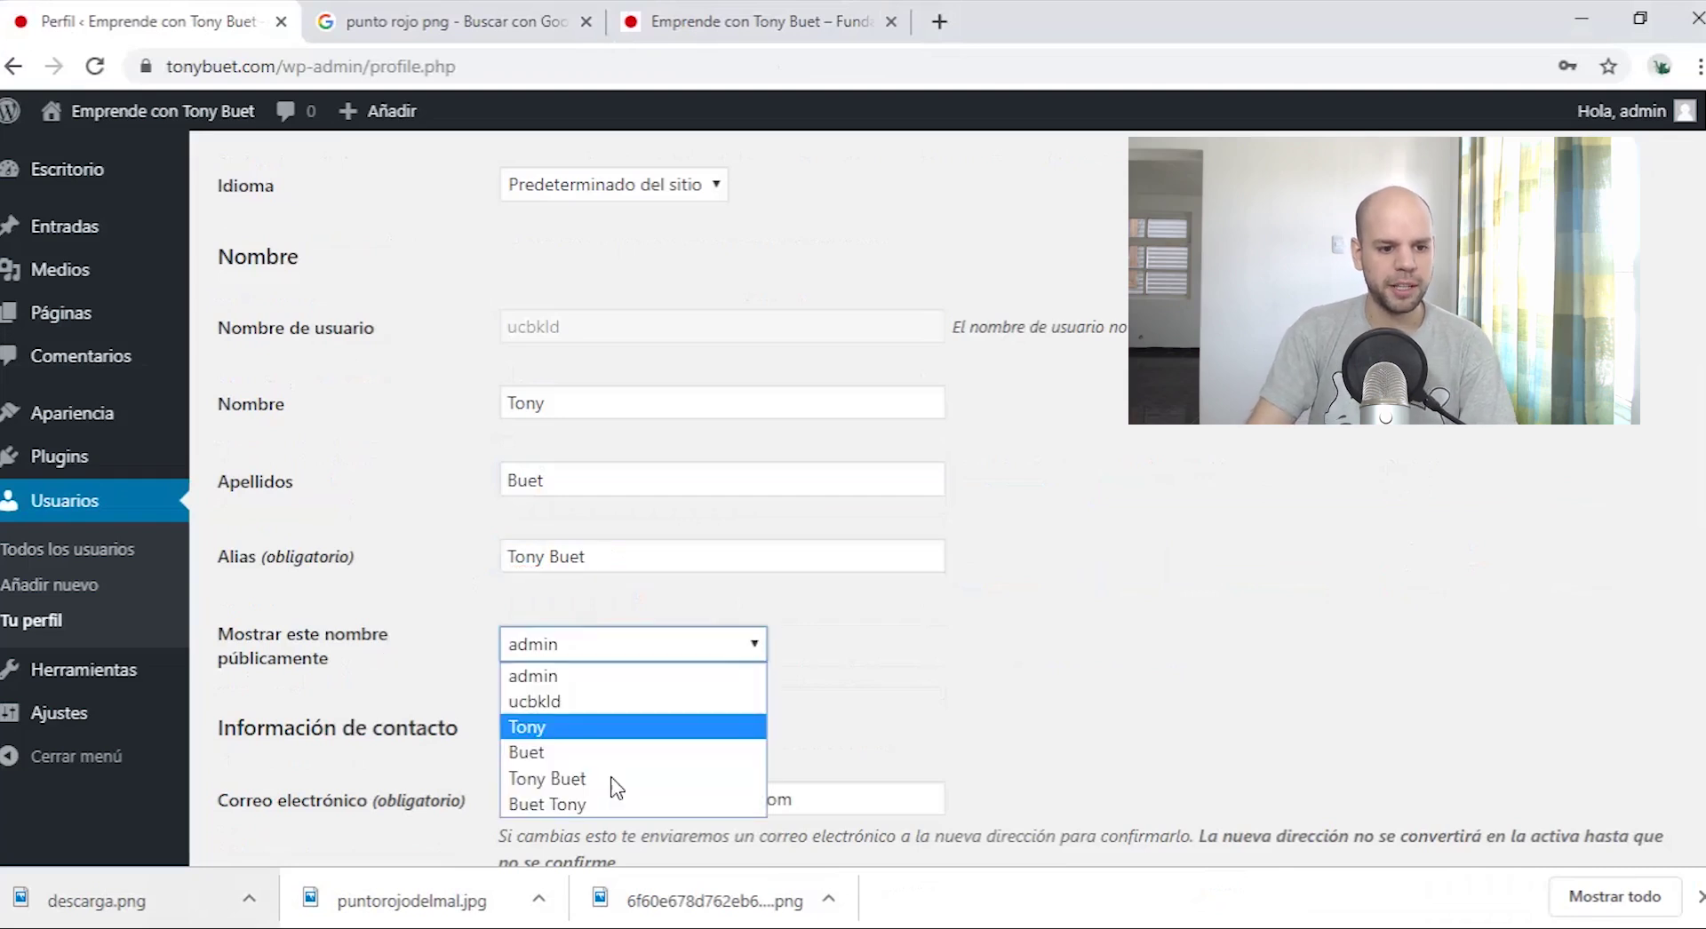
{"action": "left_click", "coordinate": [551, 778]}
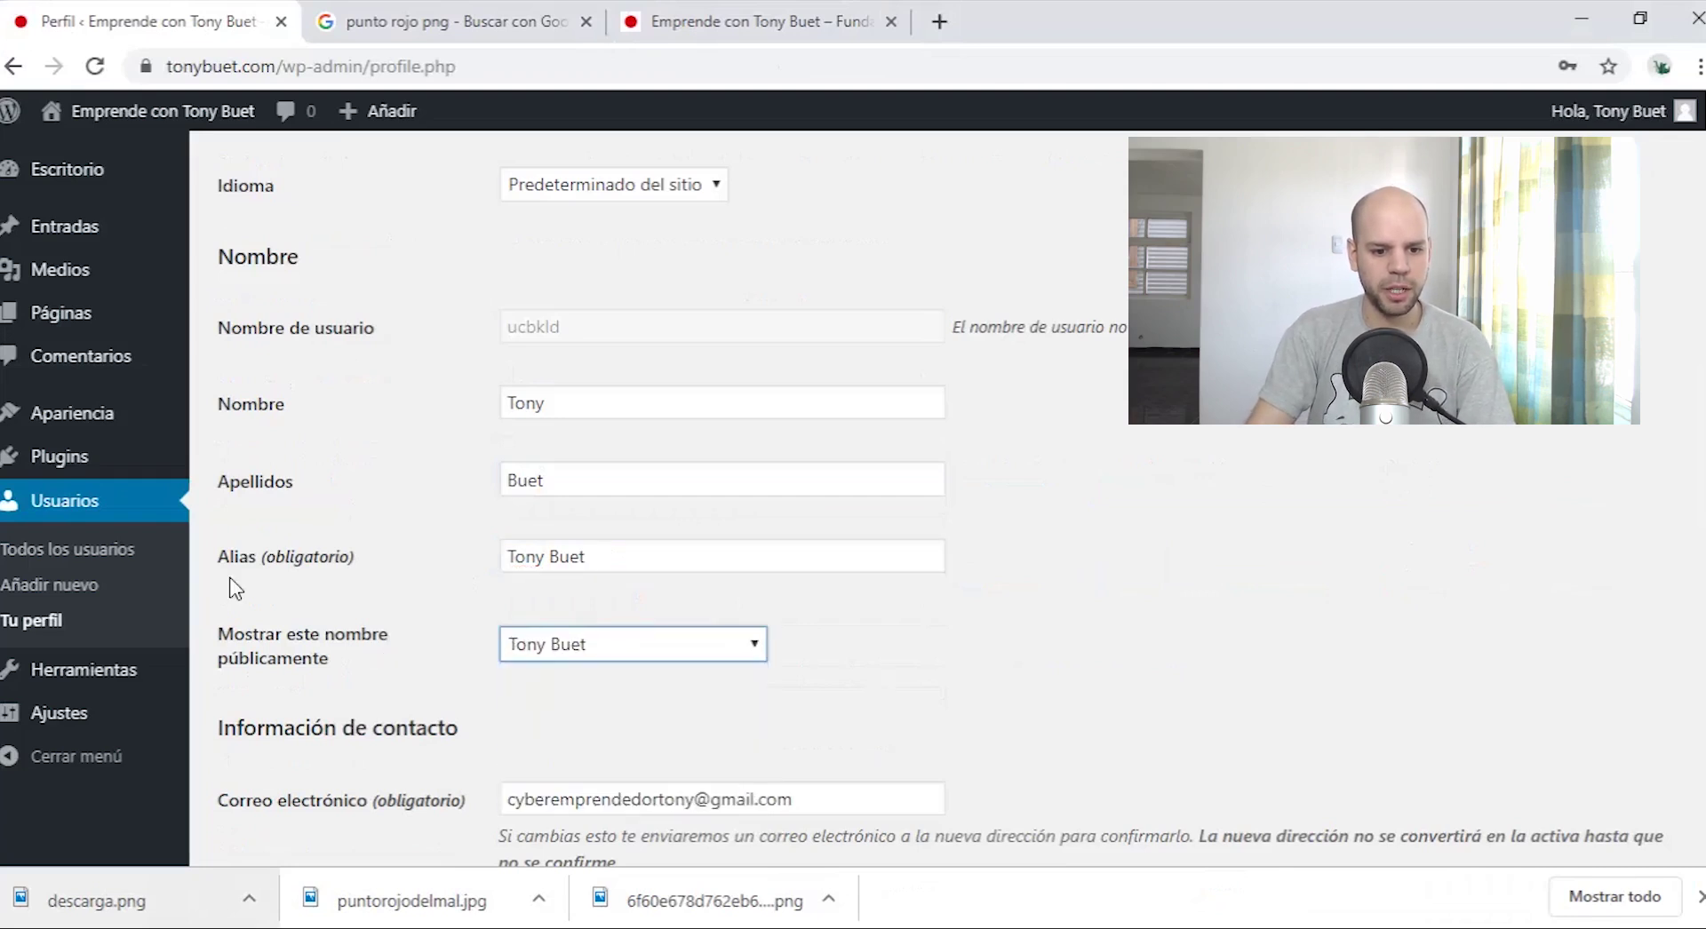
Step: Review the profile's contact, website and biography fields, and open the Gravatar site for changing the profile picture
{"action": "scroll", "coordinate": [235, 589], "scroll_direction": "down", "scroll_amount": 3}
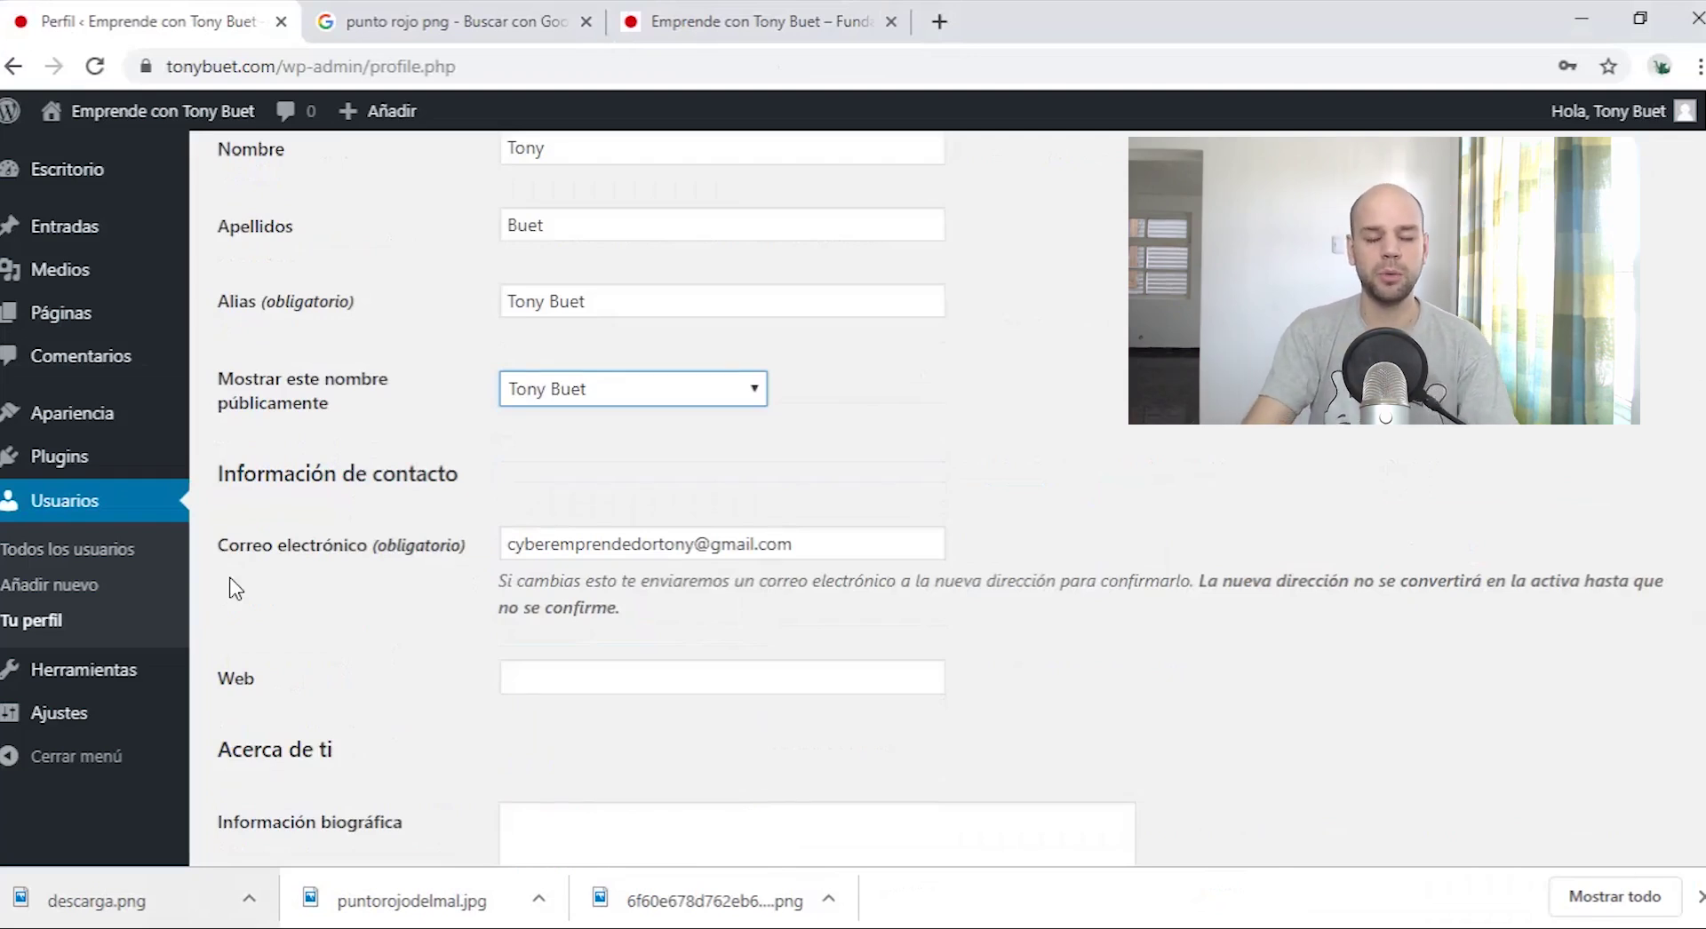
{"action": "scroll", "coordinate": [528, 538], "scroll_direction": "down", "scroll_amount": 1}
{"action": "left_click", "coordinate": [537, 542]}
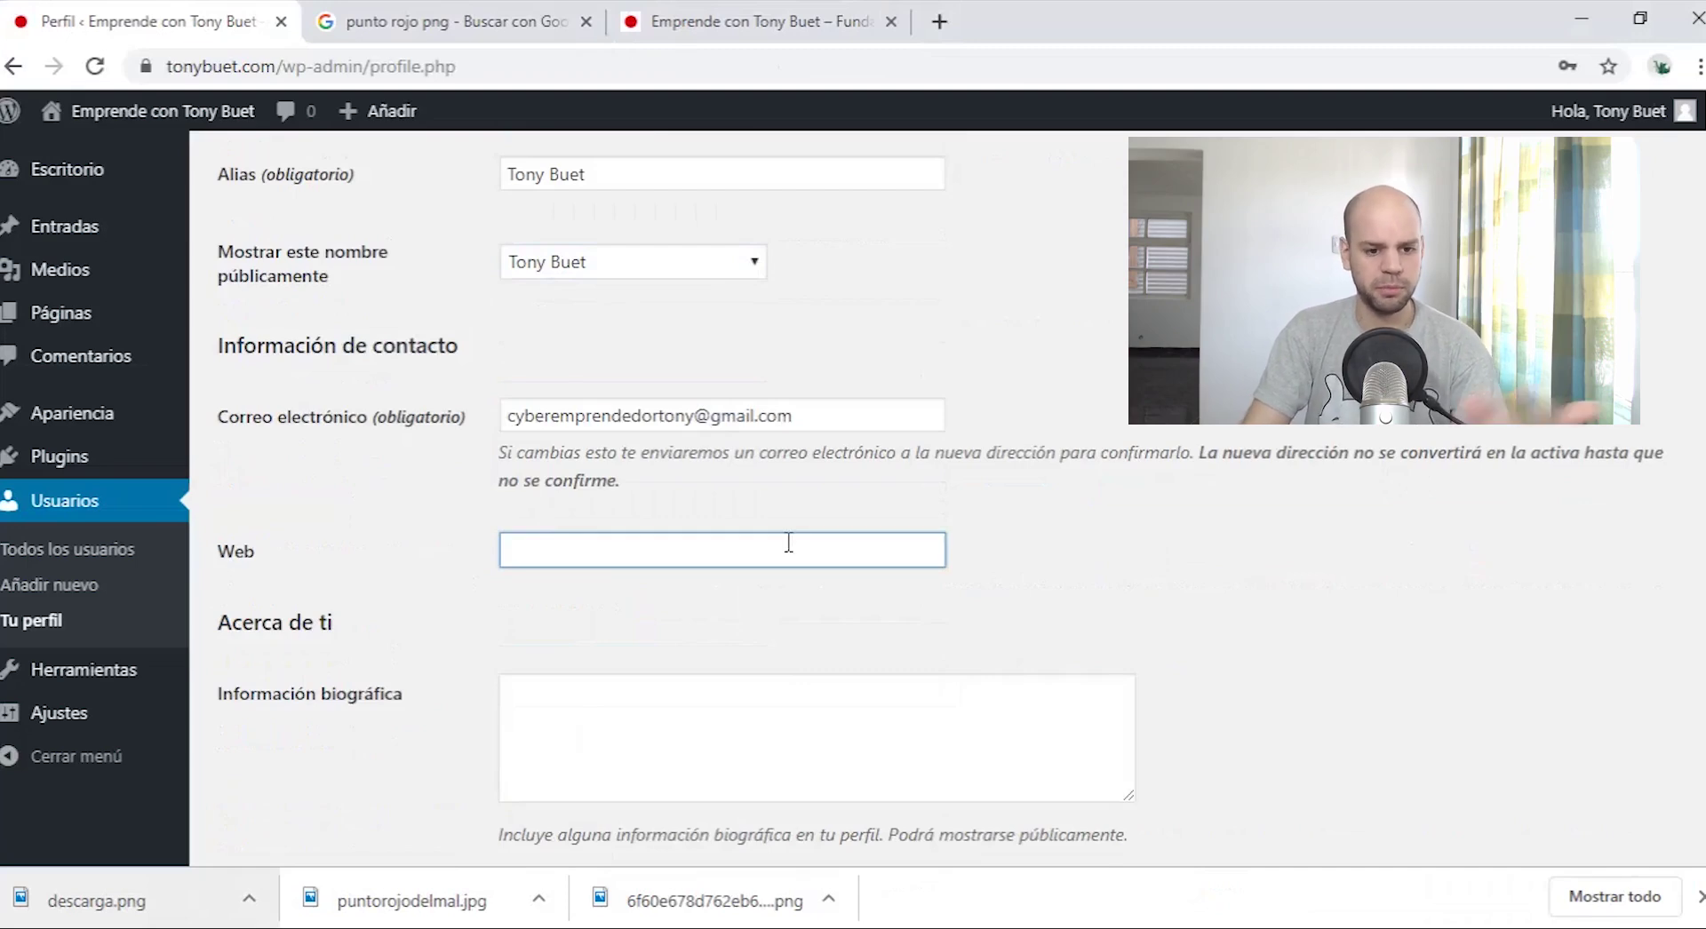
{"action": "scroll", "coordinate": [649, 787], "scroll_direction": "down", "scroll_amount": 2}
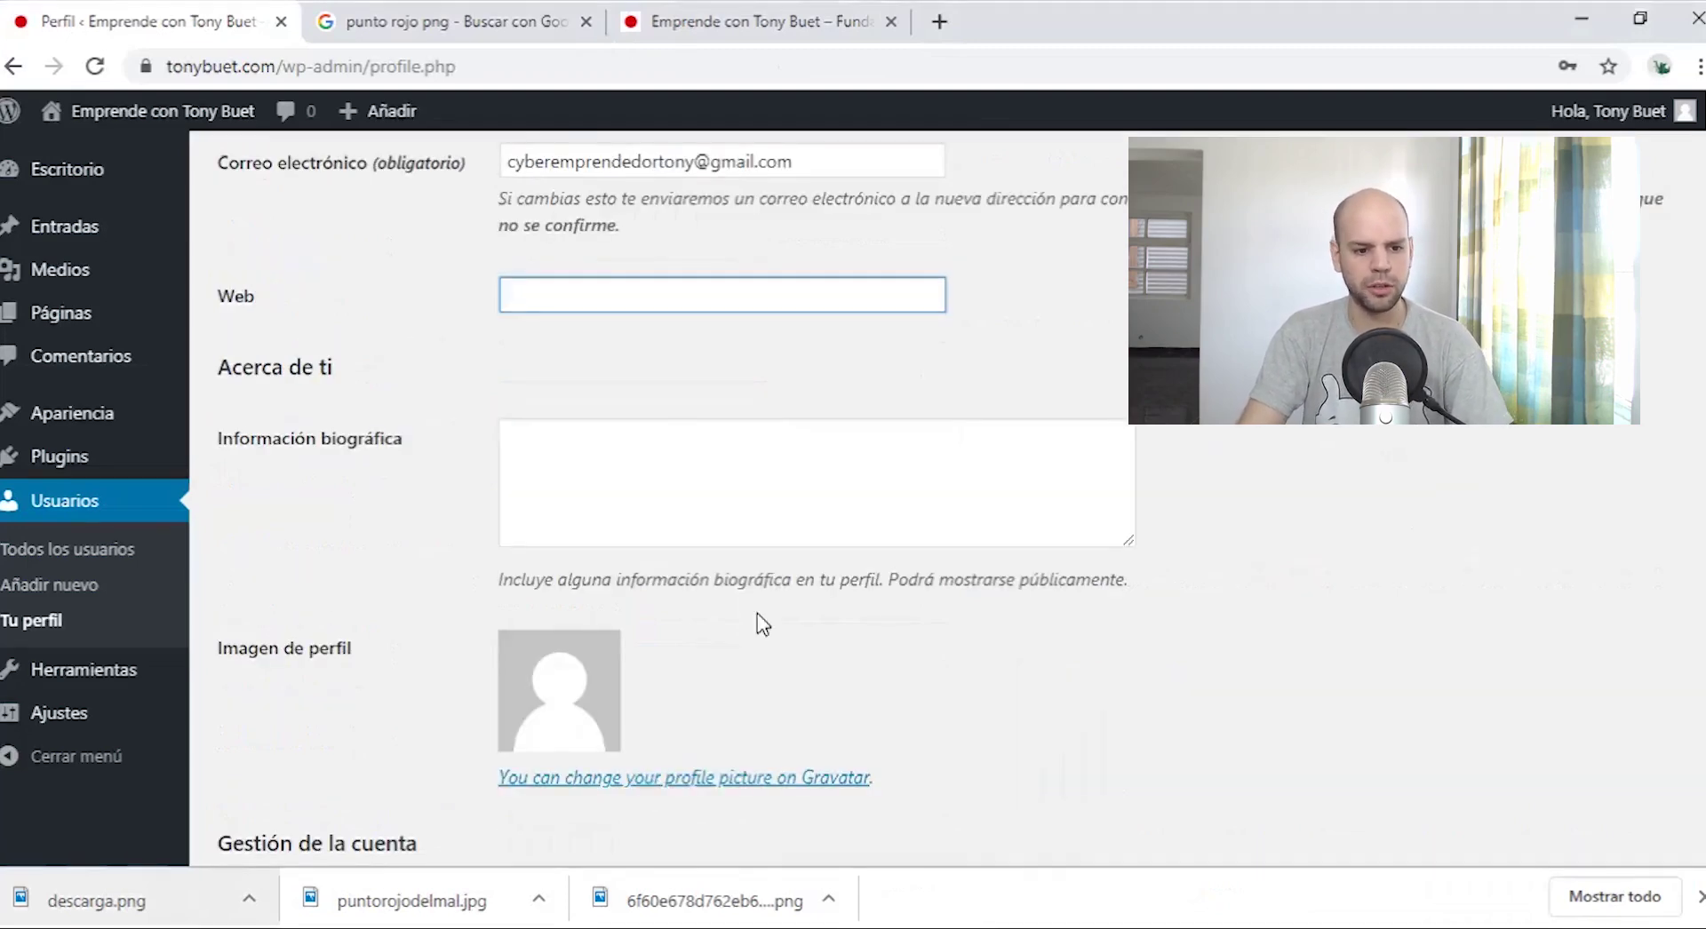
{"action": "left_click", "coordinate": [675, 779]}
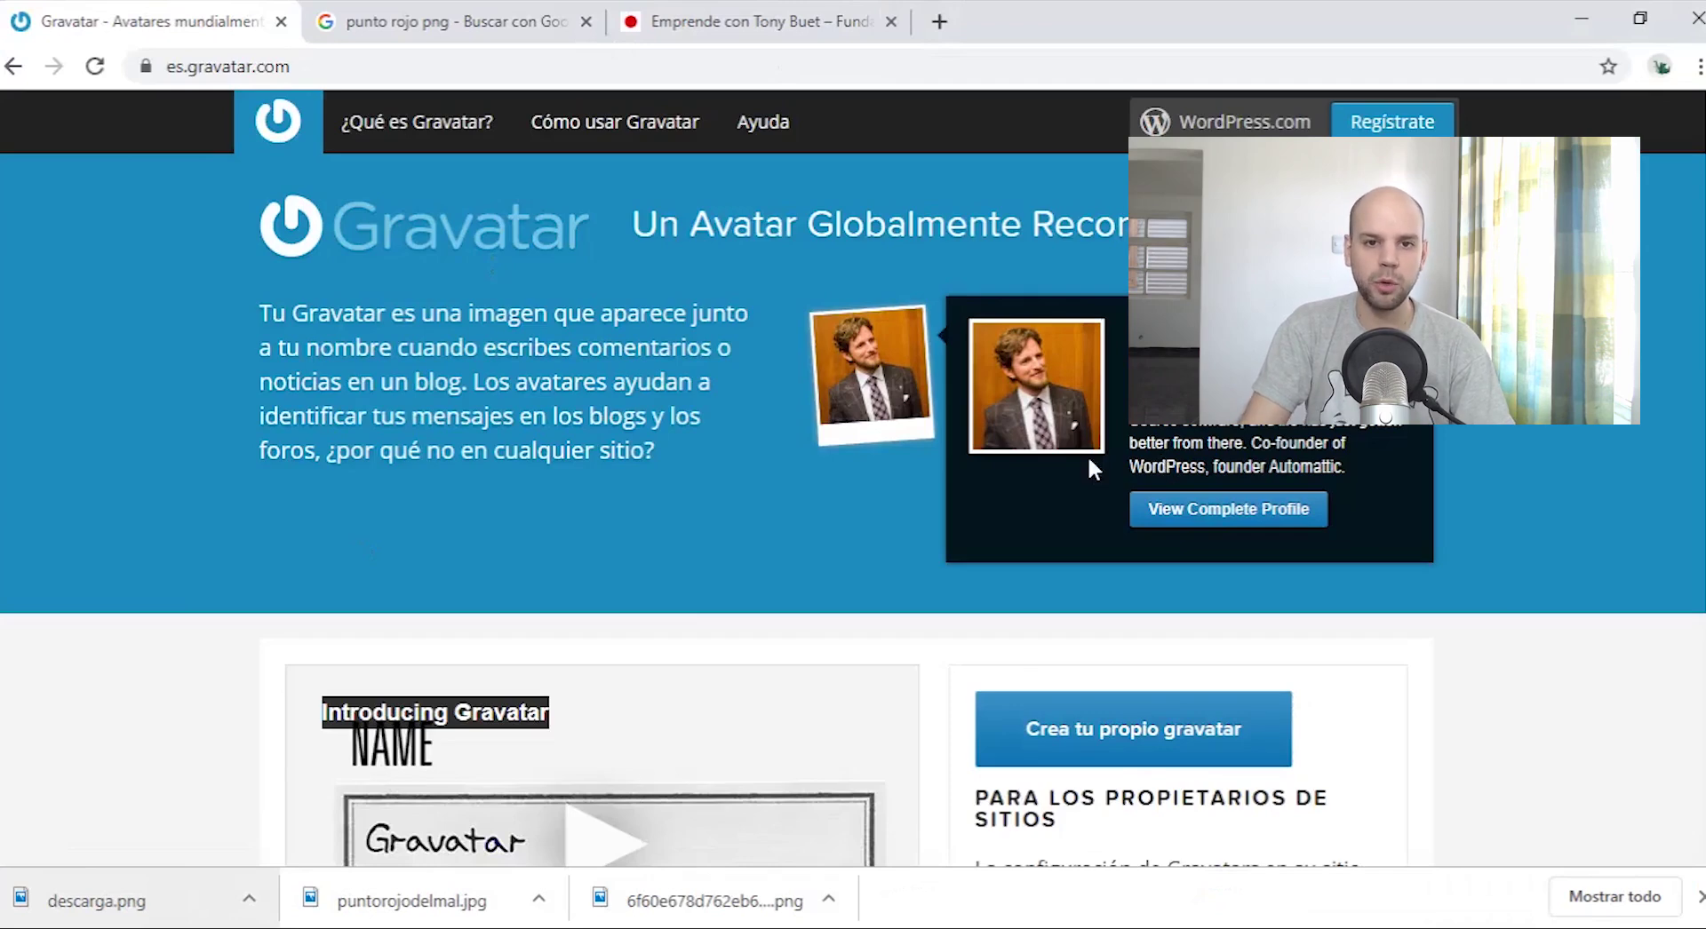
{"action": "scroll", "coordinate": [1089, 460], "scroll_direction": "down", "scroll_amount": 3}
{"action": "scroll", "coordinate": [1041, 674], "scroll_direction": "up", "scroll_amount": 3}
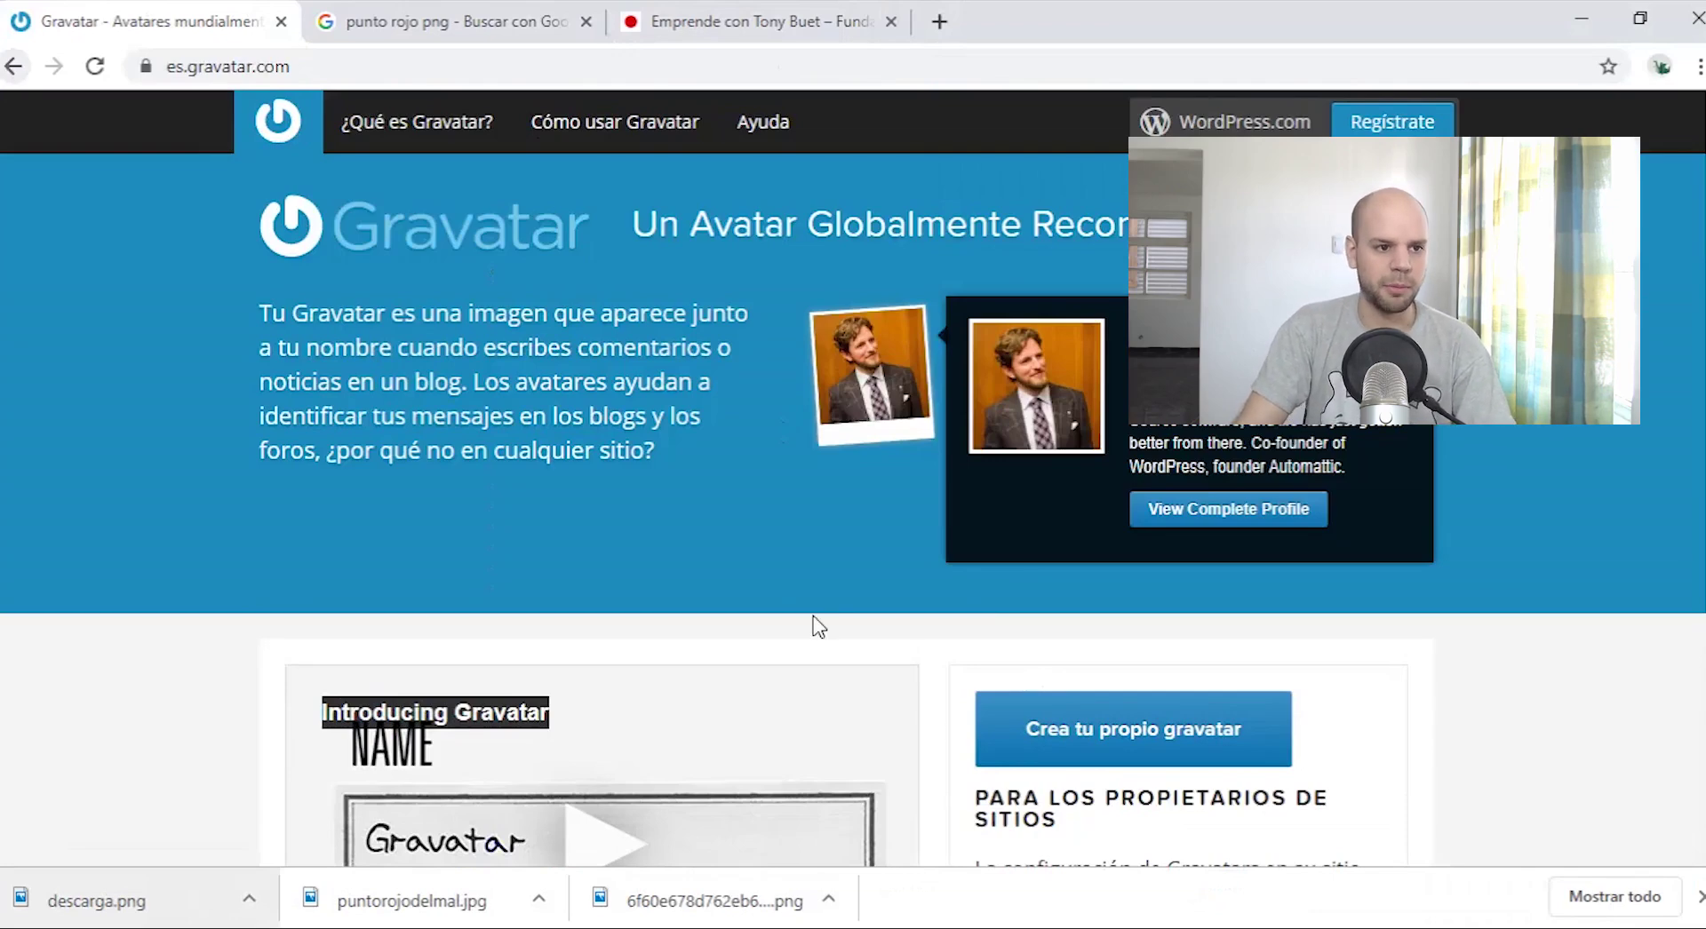
Step: Return to the profile page and review its biography, profile picture and account management sections
{"action": "scroll", "coordinate": [817, 486], "scroll_direction": "down", "scroll_amount": 3}
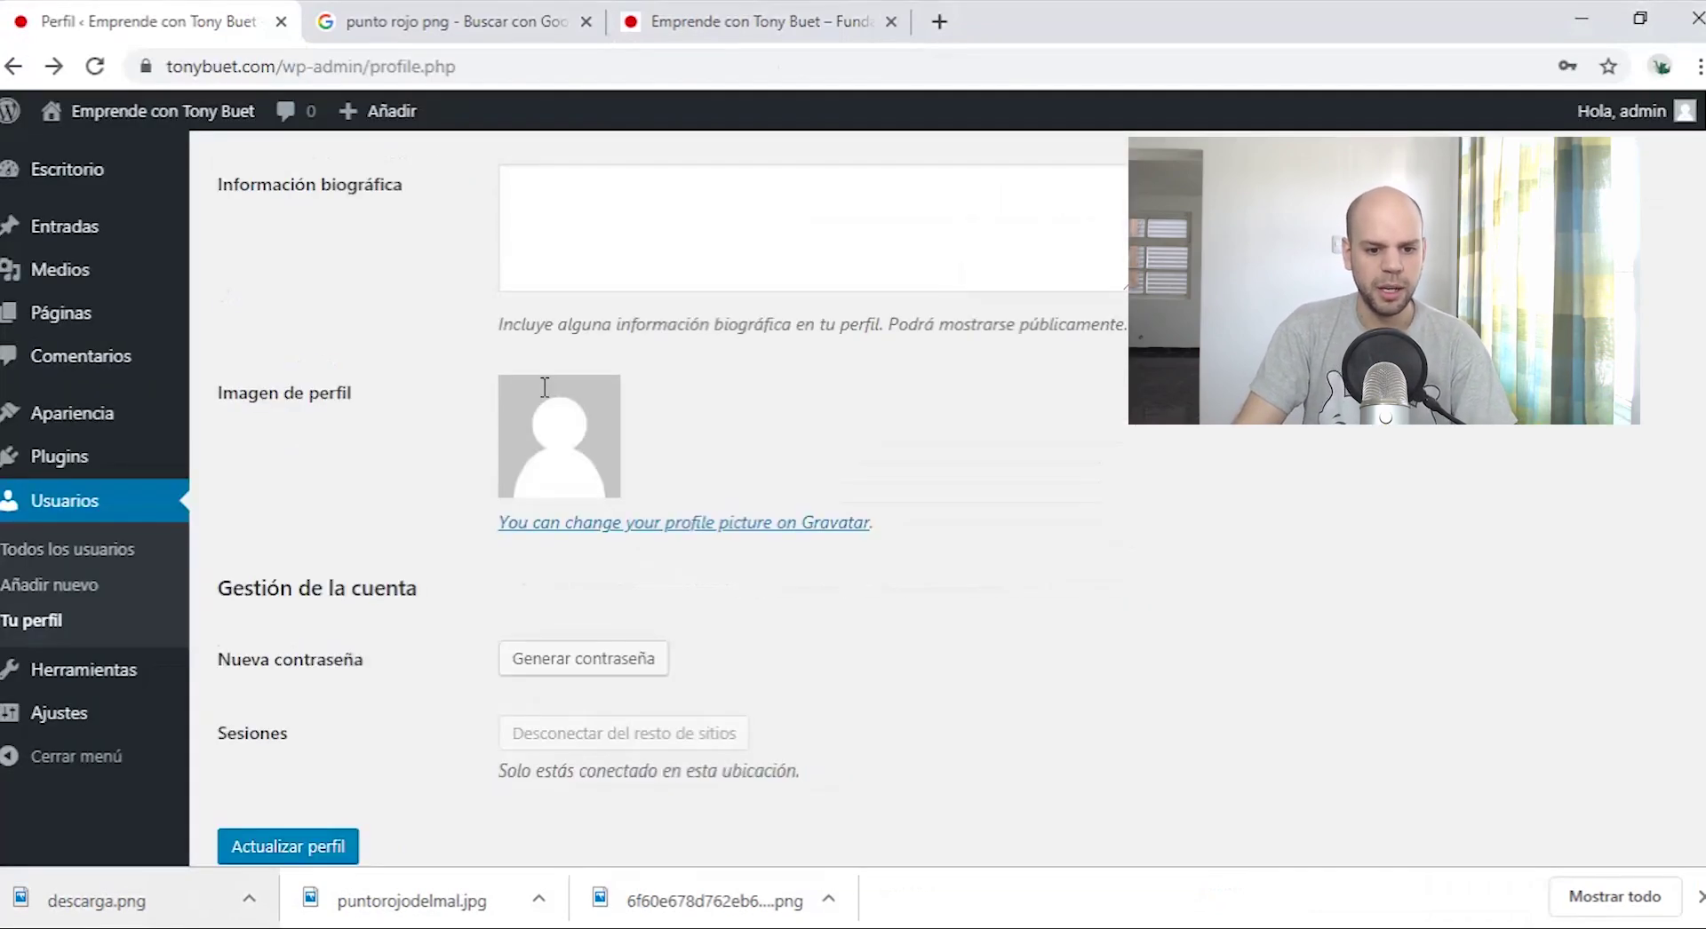
{"action": "scroll", "coordinate": [544, 387], "scroll_direction": "up", "scroll_amount": 4}
{"action": "scroll", "coordinate": [559, 586], "scroll_direction": "down", "scroll_amount": 4}
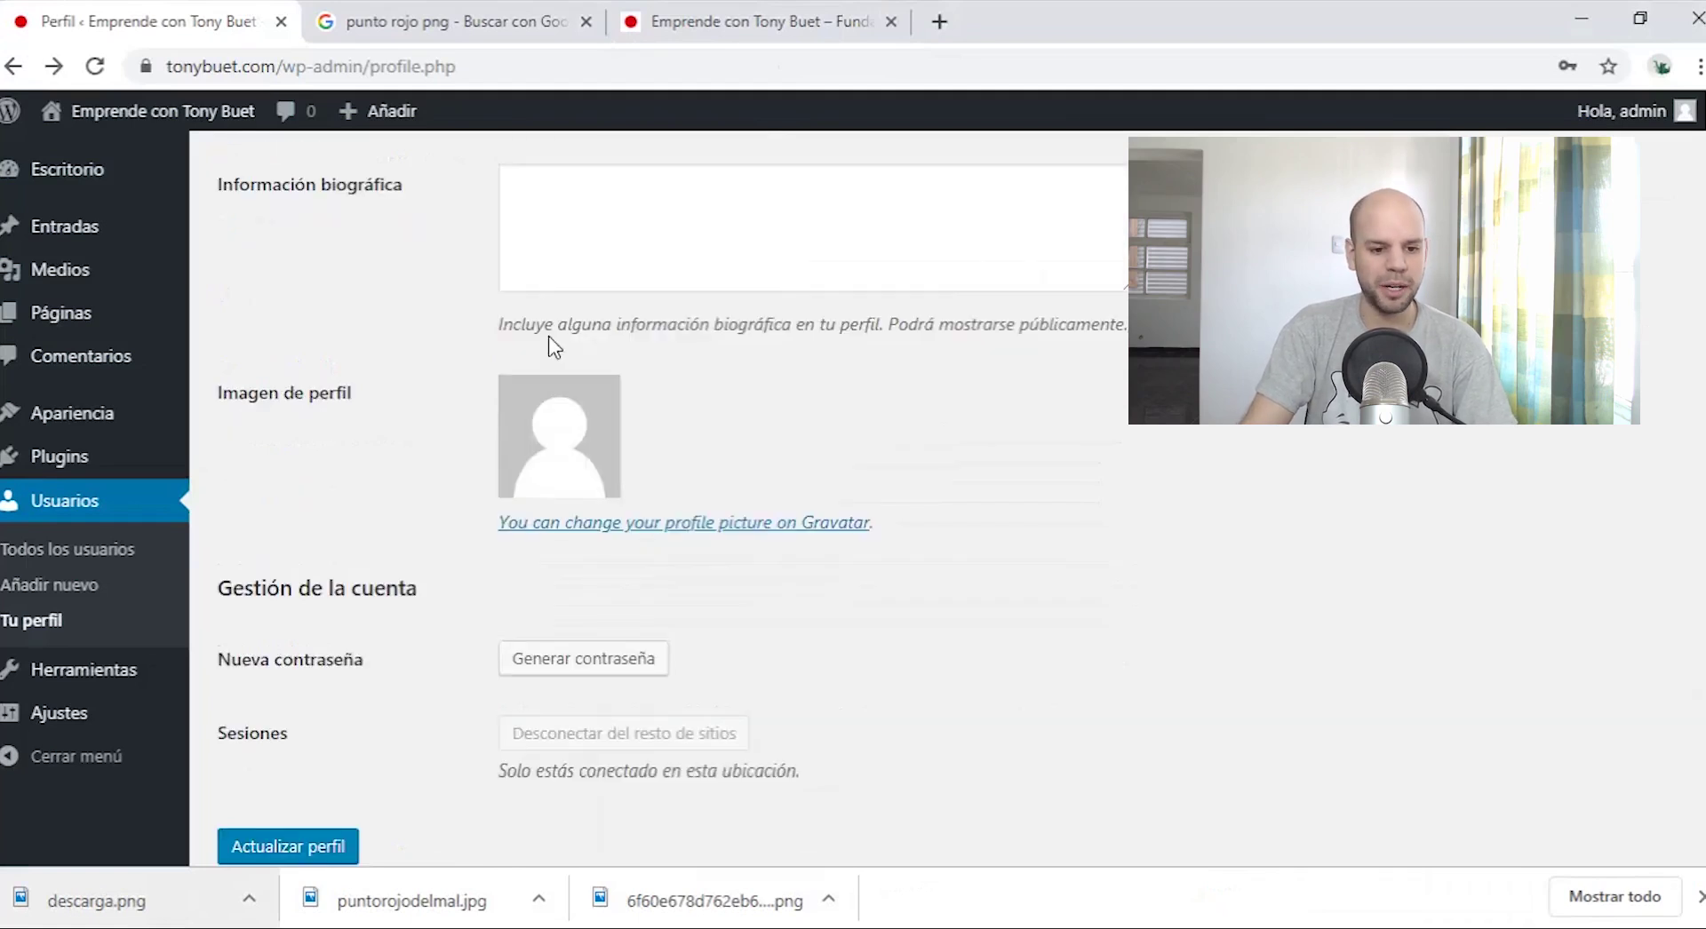
{"action": "scroll", "coordinate": [835, 519], "scroll_direction": "down", "scroll_amount": 1}
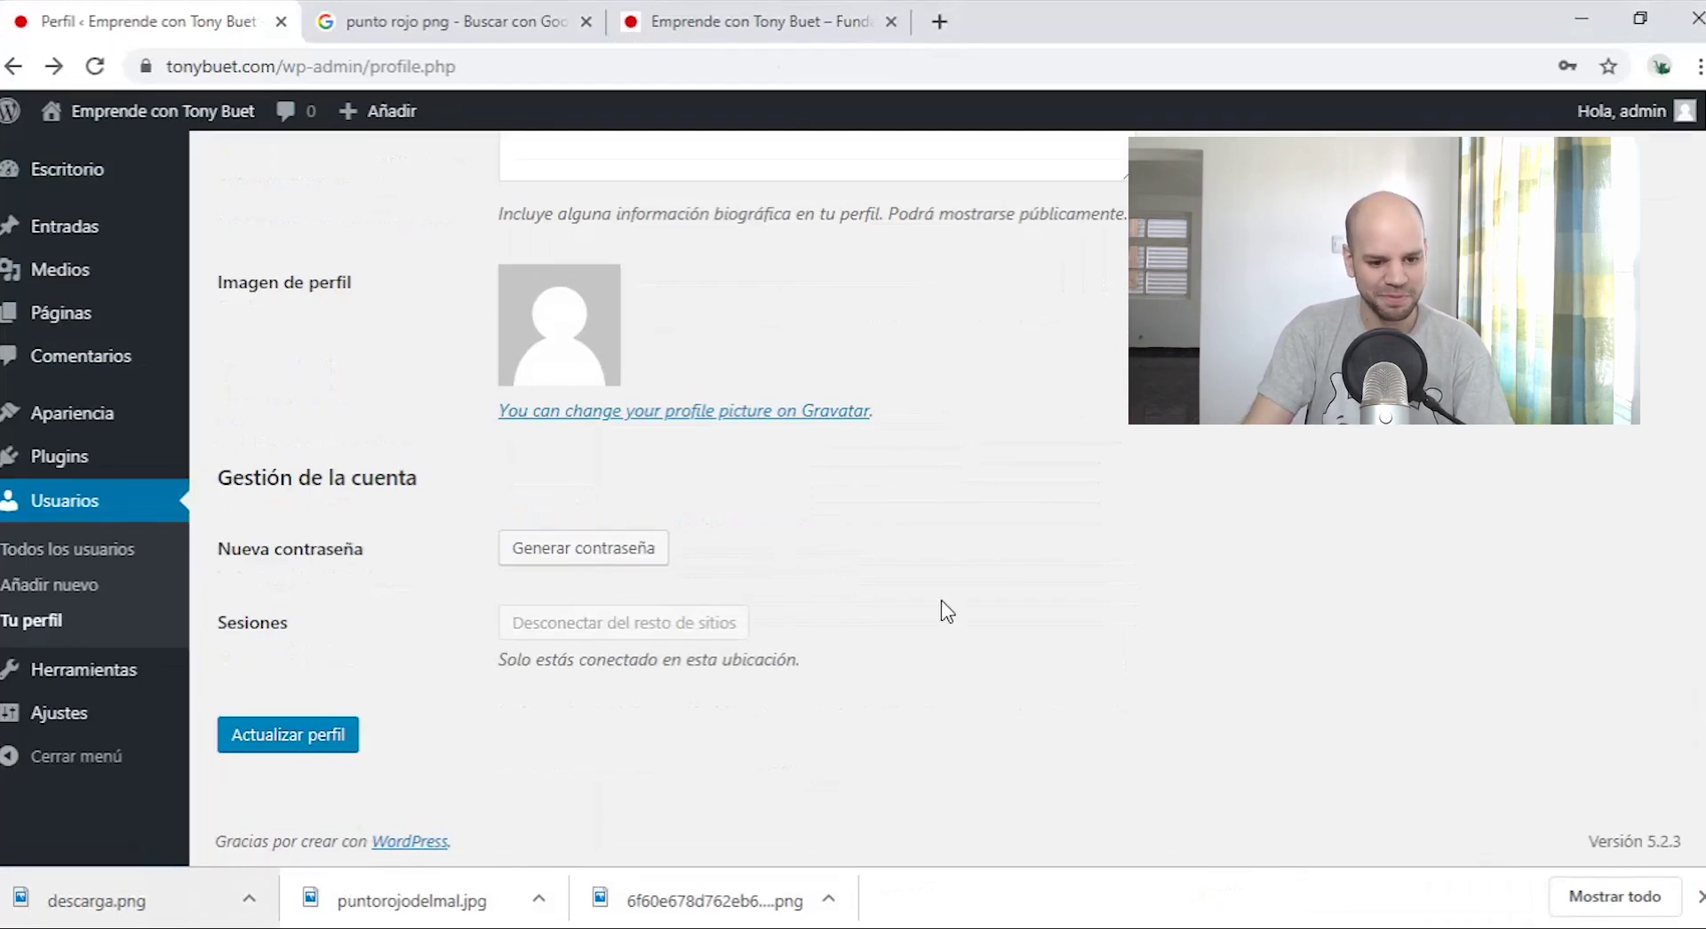
{"action": "scroll", "coordinate": [165, 326], "scroll_direction": "up", "scroll_amount": 5}
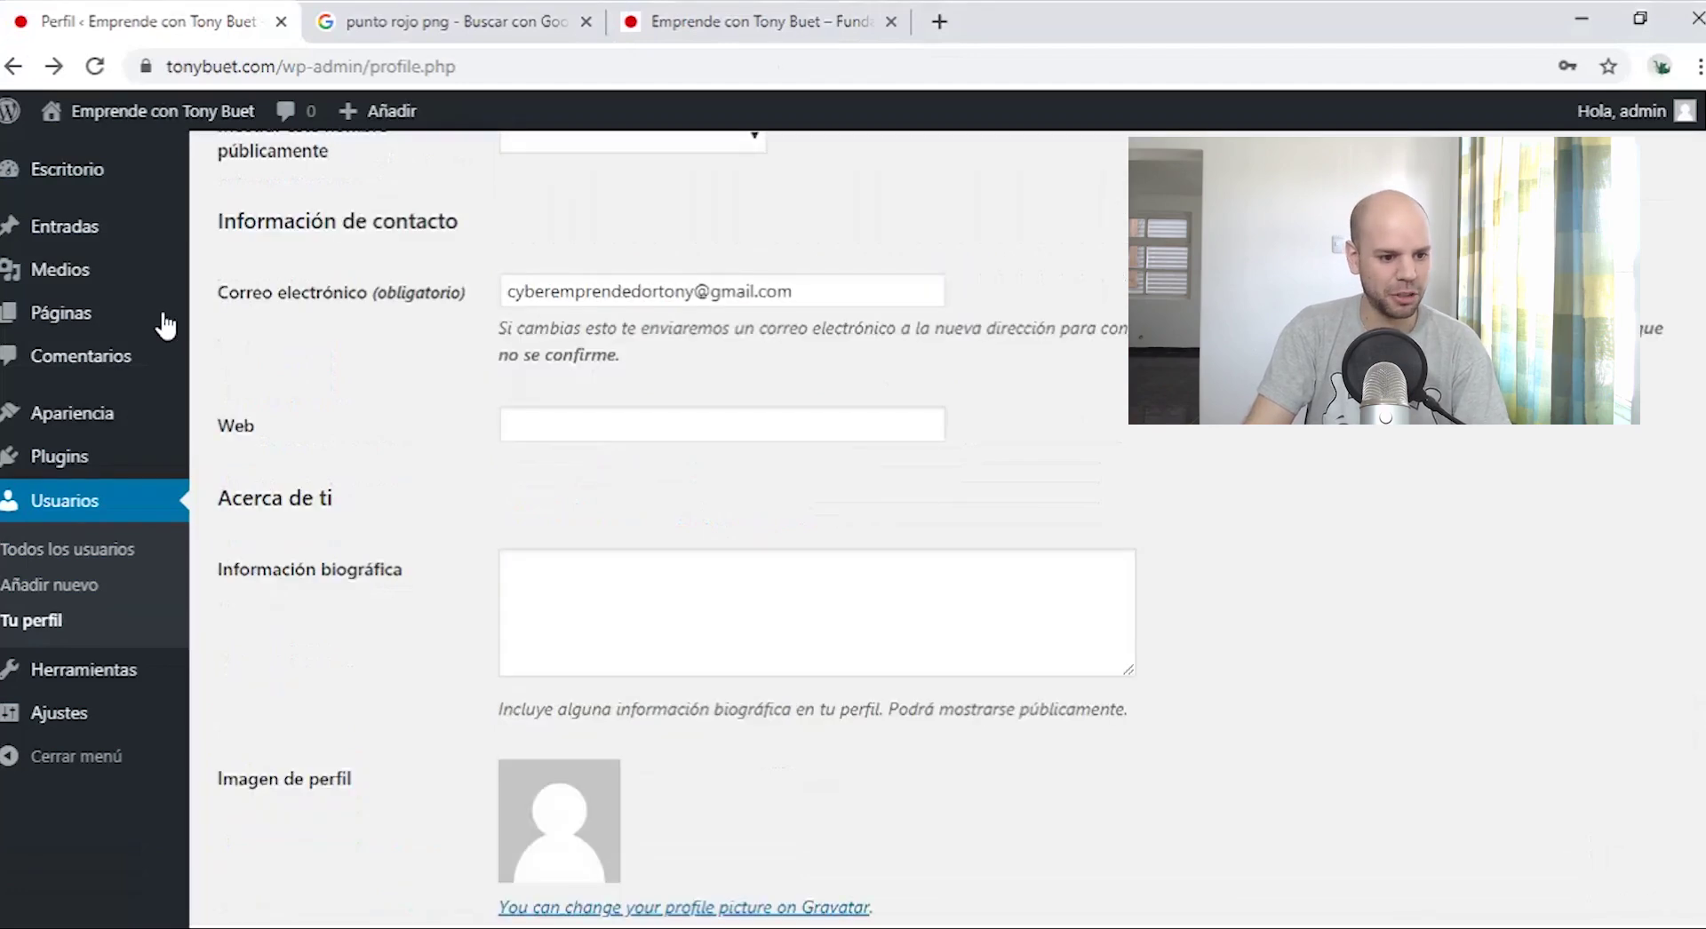
{"action": "scroll", "coordinate": [165, 325], "scroll_direction": "up", "scroll_amount": 10}
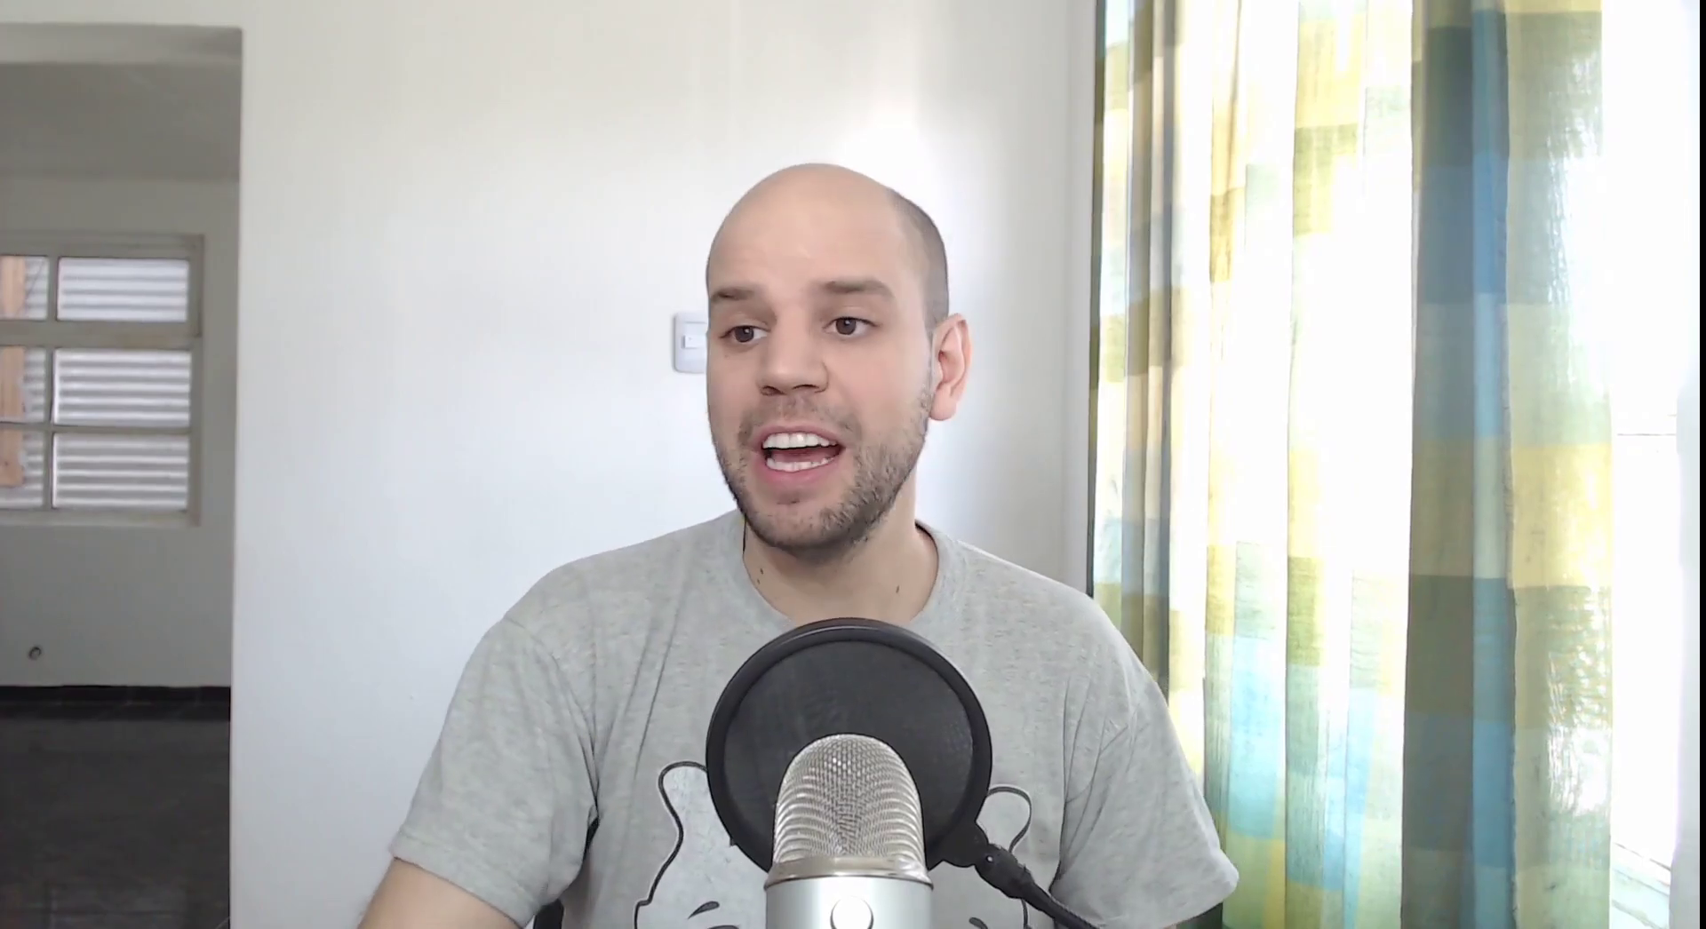